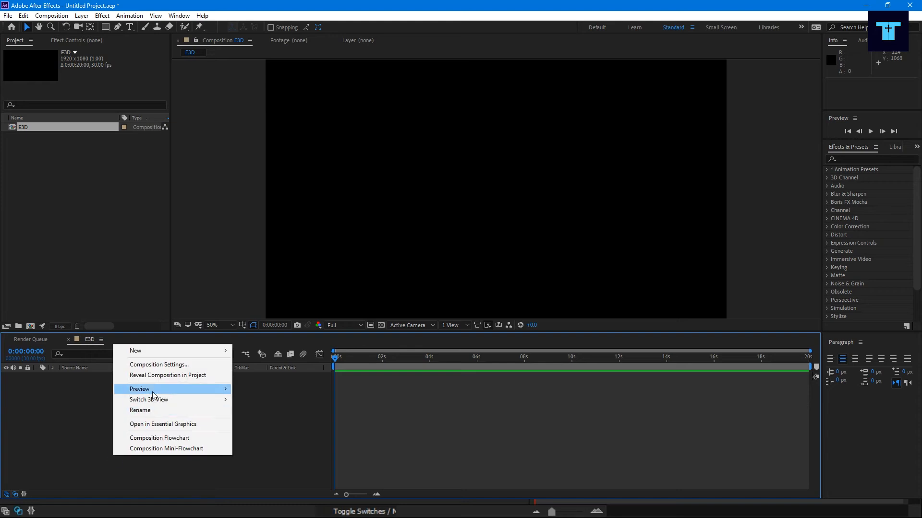
- Create a solid layer named ED3 in the E3D composition, keeping the 1920 x 1080 size
mouse_move(144, 351)
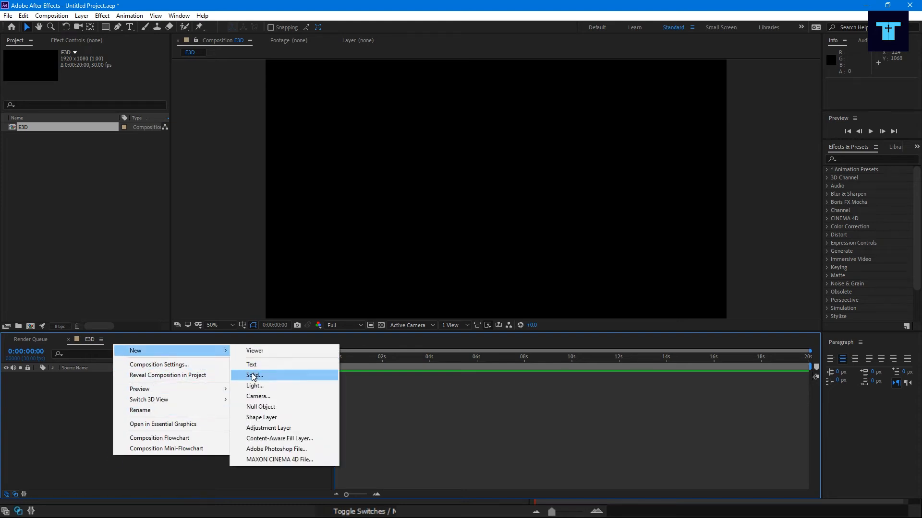
click(253, 375)
text(ED3)
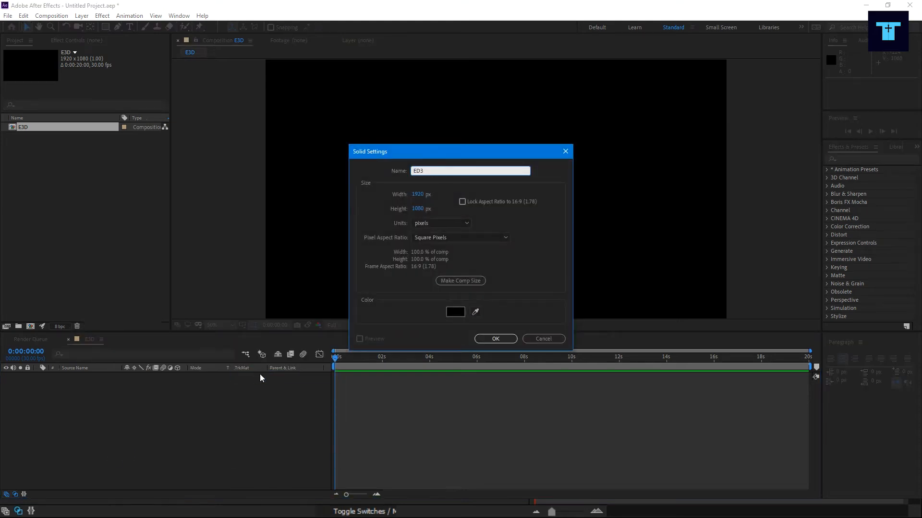
click(481, 339)
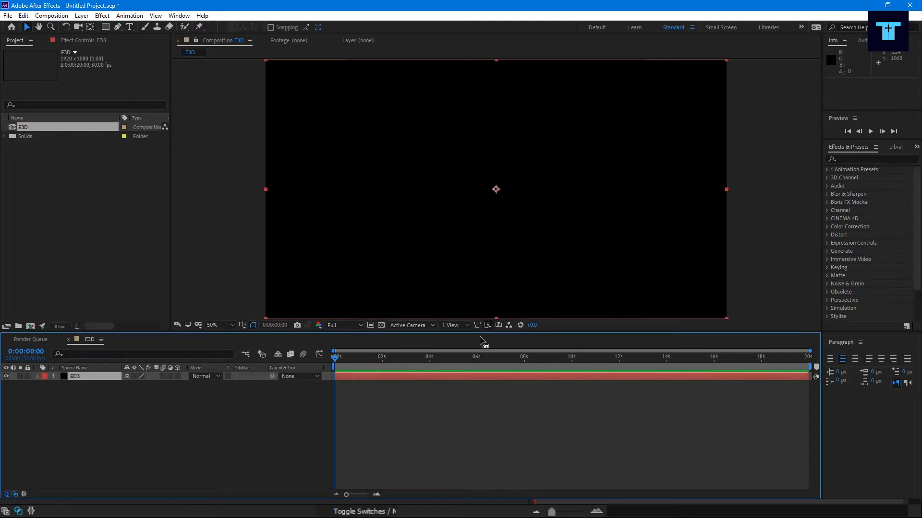
- Add a text layer reading "Technical" above the ED3 solid and finish the text entry
right_click(99, 421)
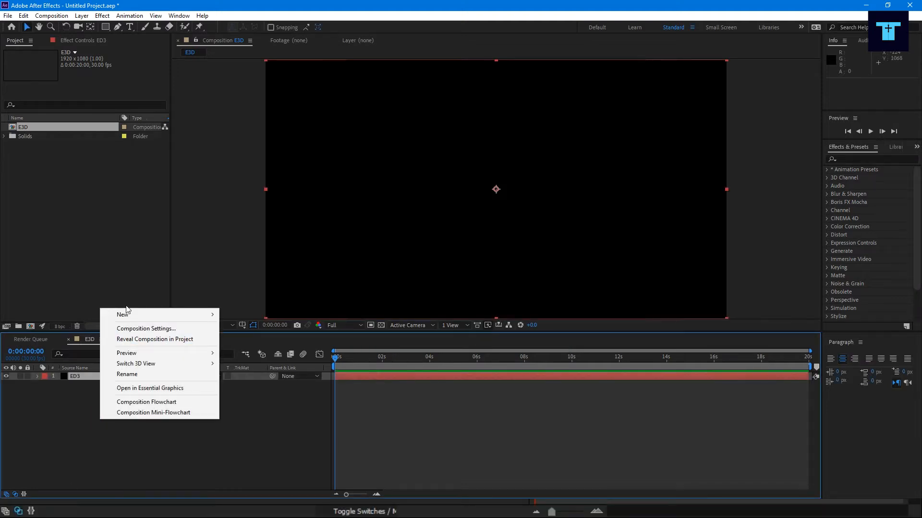
mouse_move(126, 313)
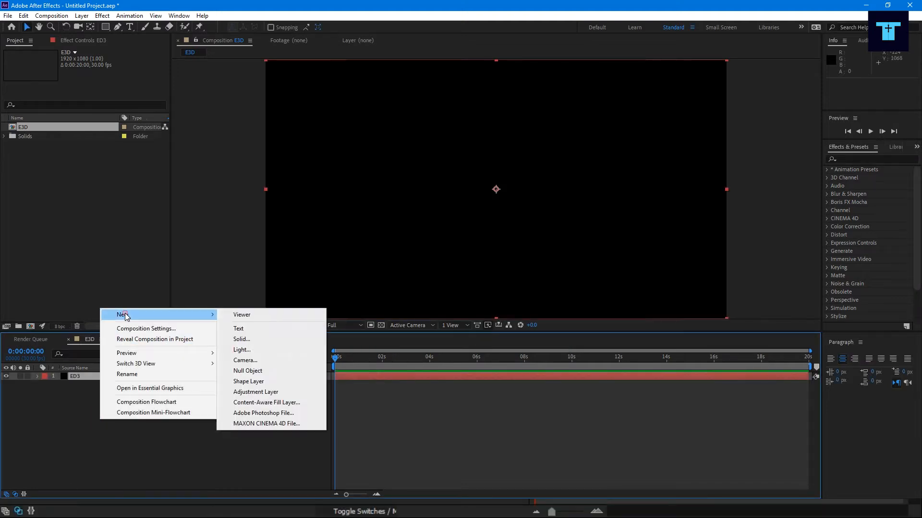
click(270, 329)
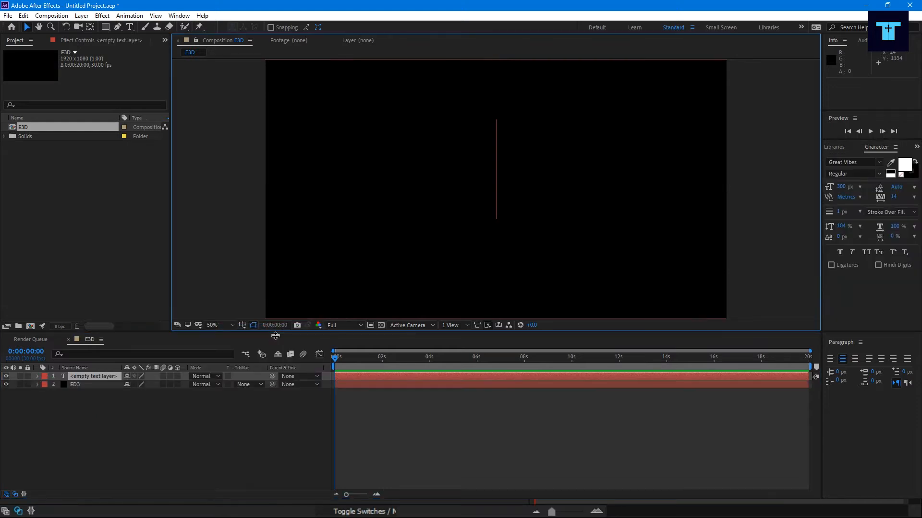
text(Technical)
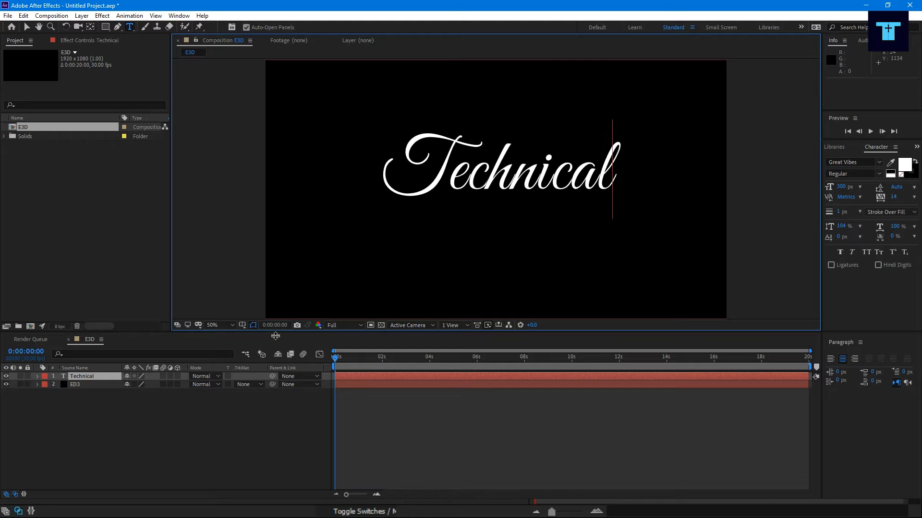
click(26, 27)
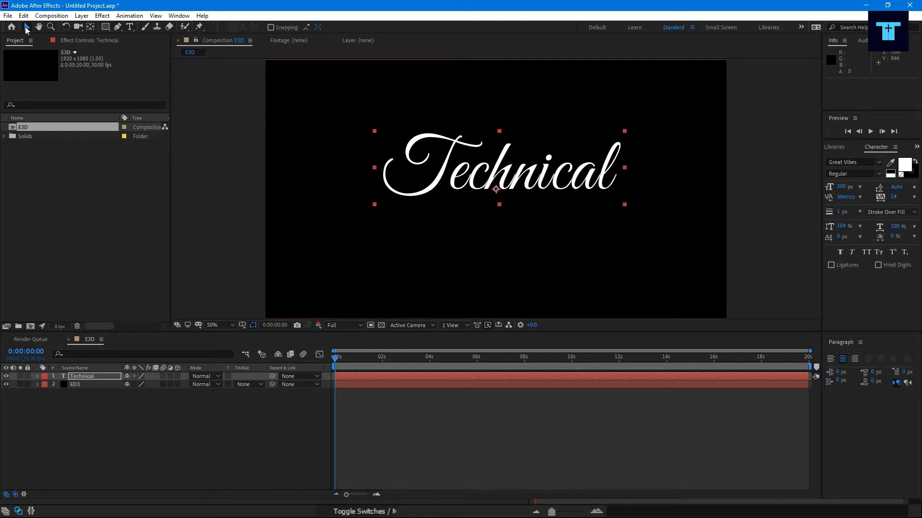
- Move the Technical text to about 936, 614 near the middle of the frame and set its tracking to 25
drag(505, 173, 499, 191)
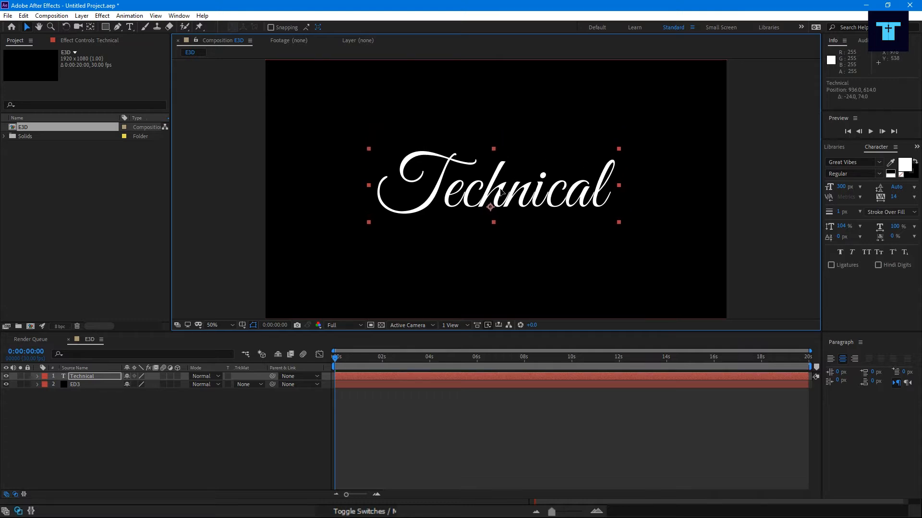
click(347, 326)
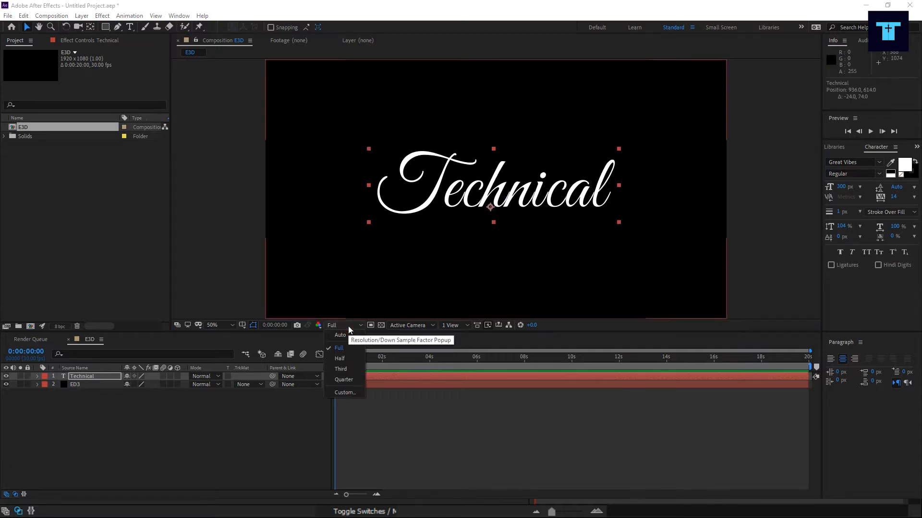
click(344, 352)
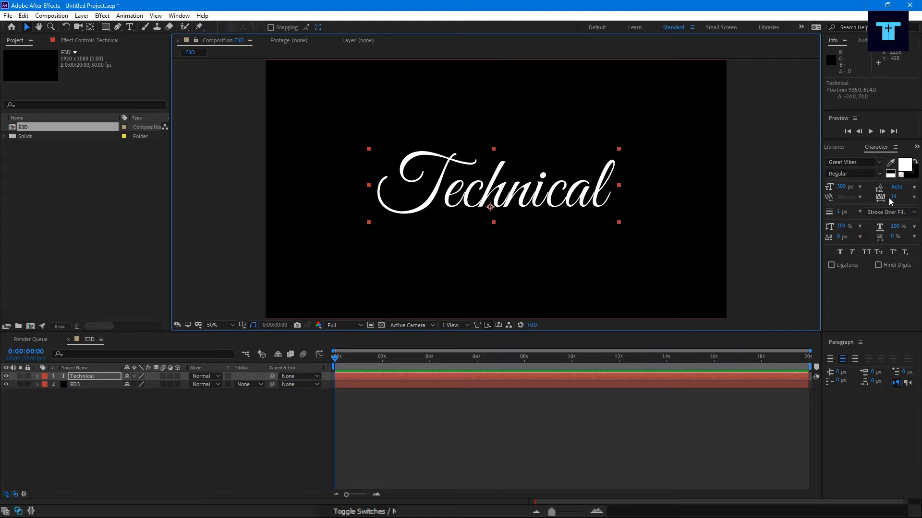
drag(893, 197, 909, 206)
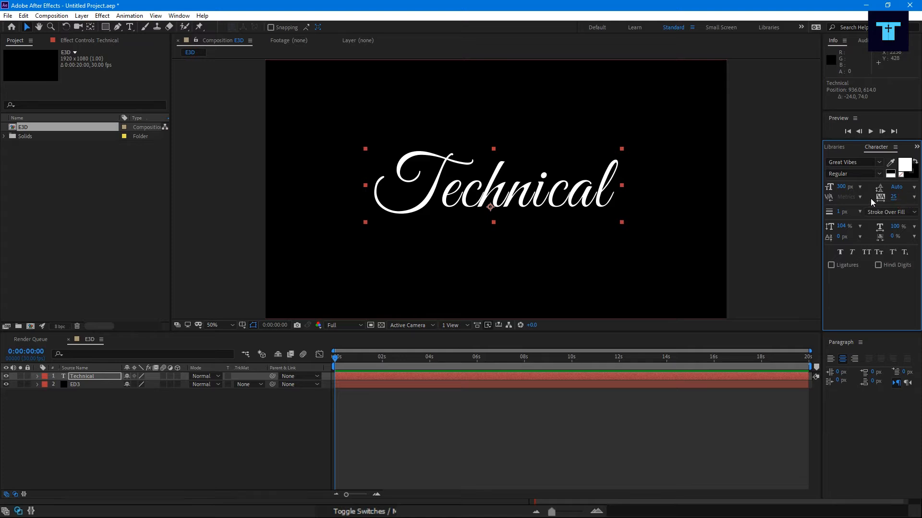
- Hide the Technical text layer and apply the Video Copilot Element effect to the ED3 solid
click(6, 377)
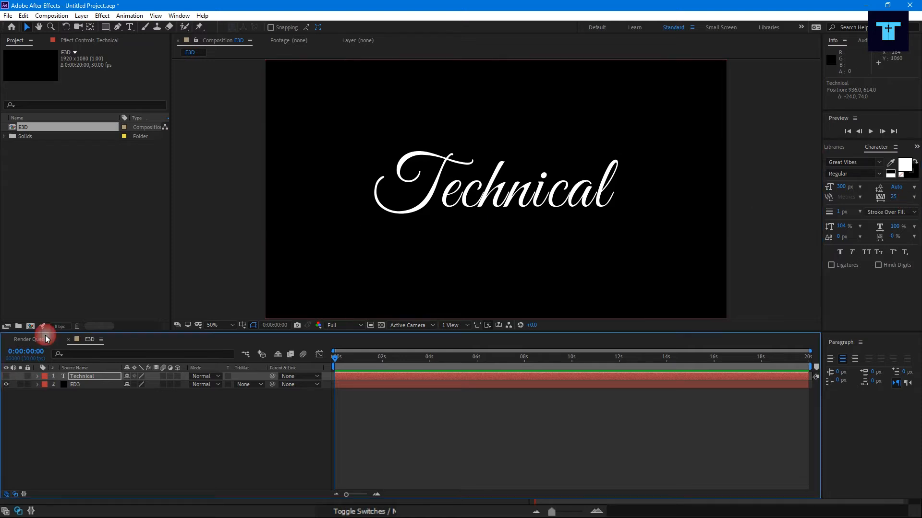
click(87, 41)
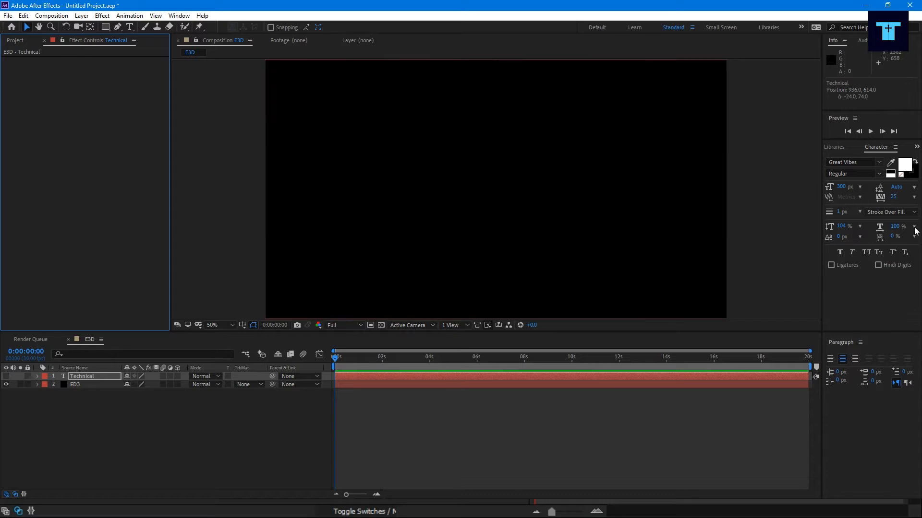
click(917, 147)
click(899, 164)
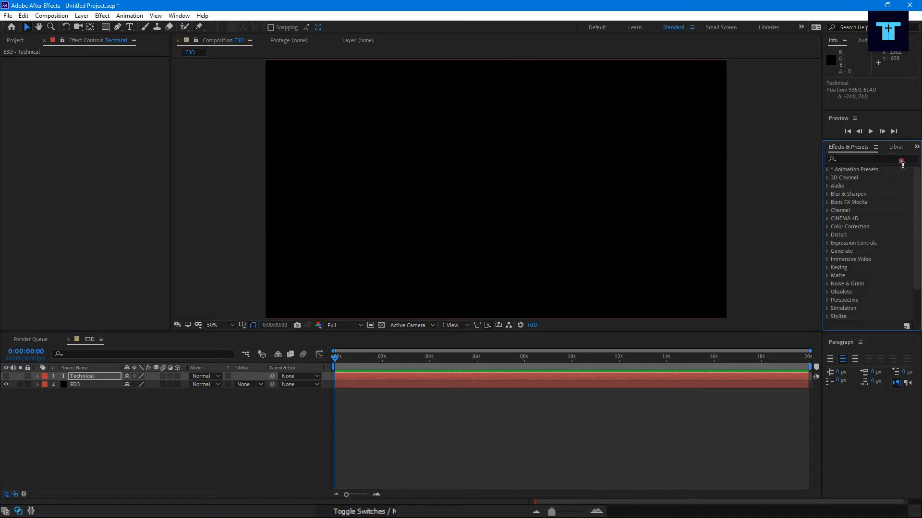
click(868, 159)
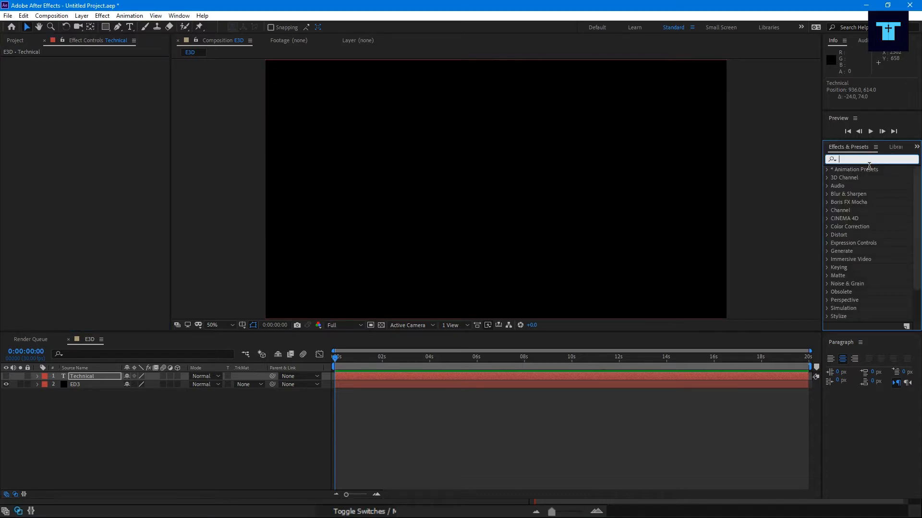
text(el)
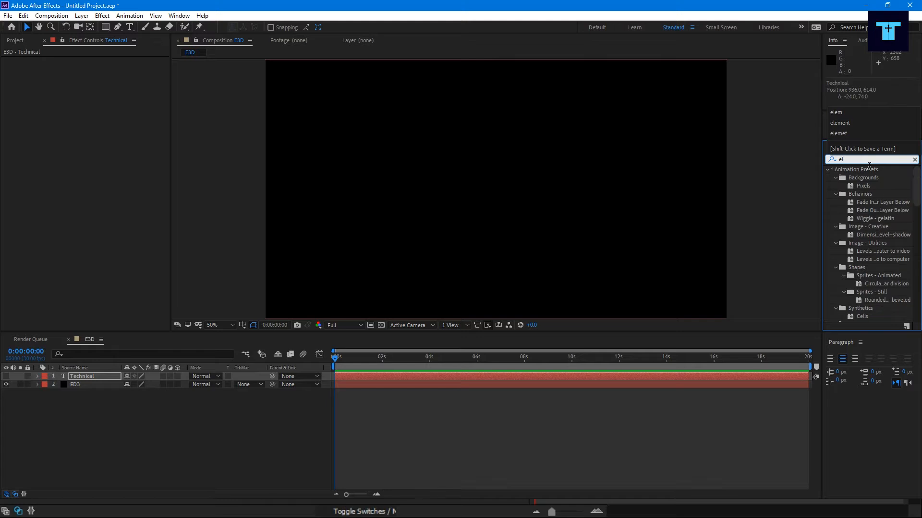
text(em)
drag(857, 178, 458, 174)
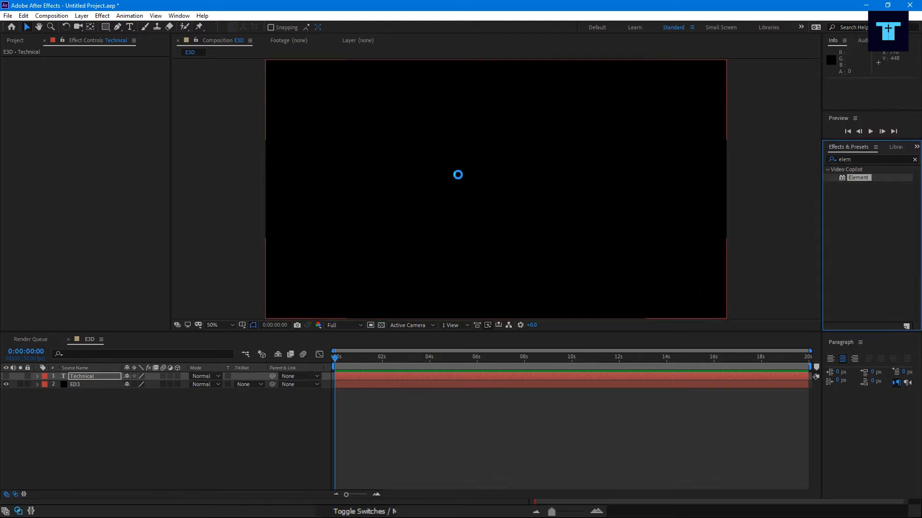
- Assign the Technical layer as Path Layer 1 in the Element effect's custom text and masks
click(13, 150)
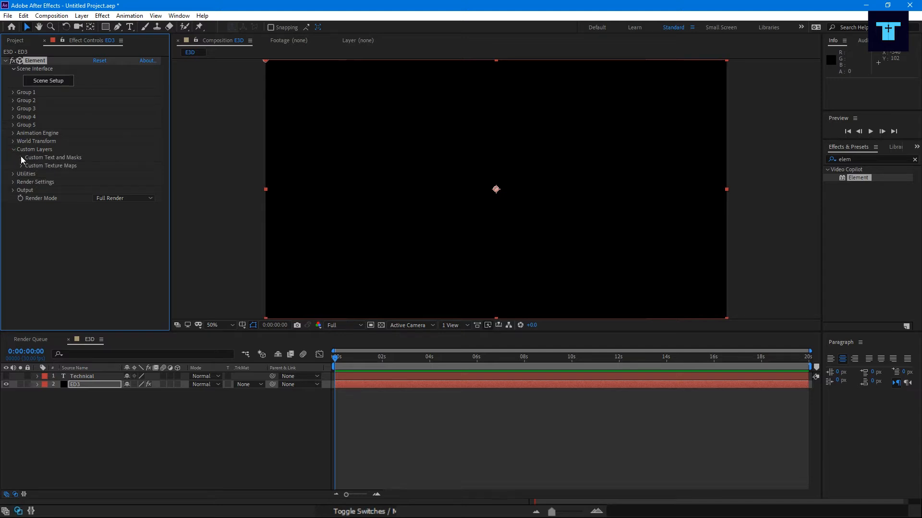
click(22, 158)
click(107, 166)
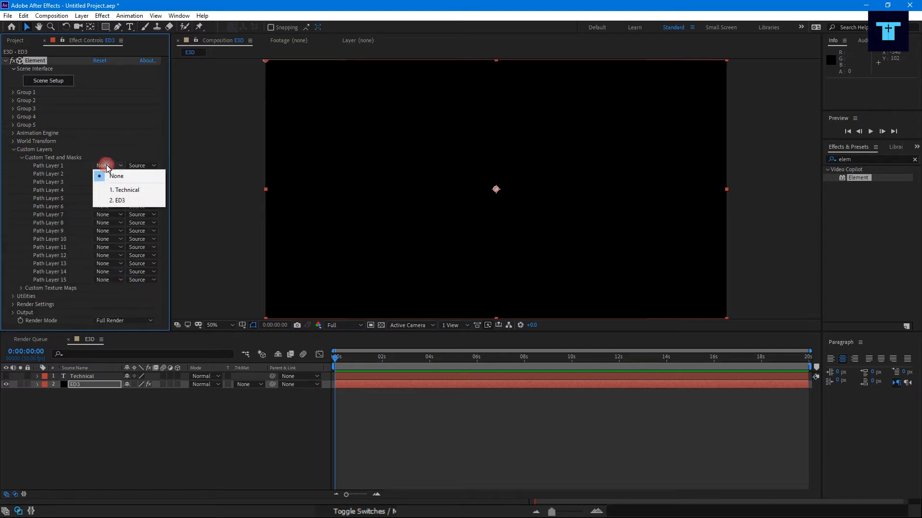
click(112, 190)
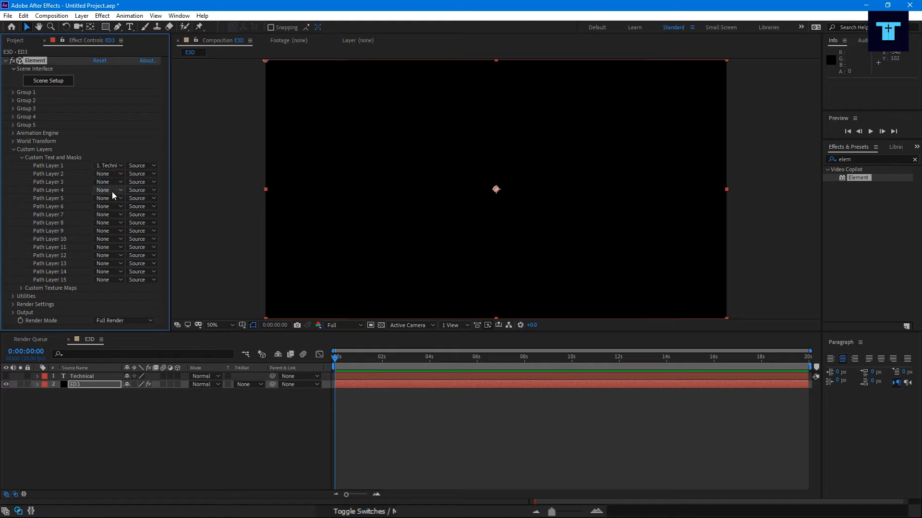
click(13, 149)
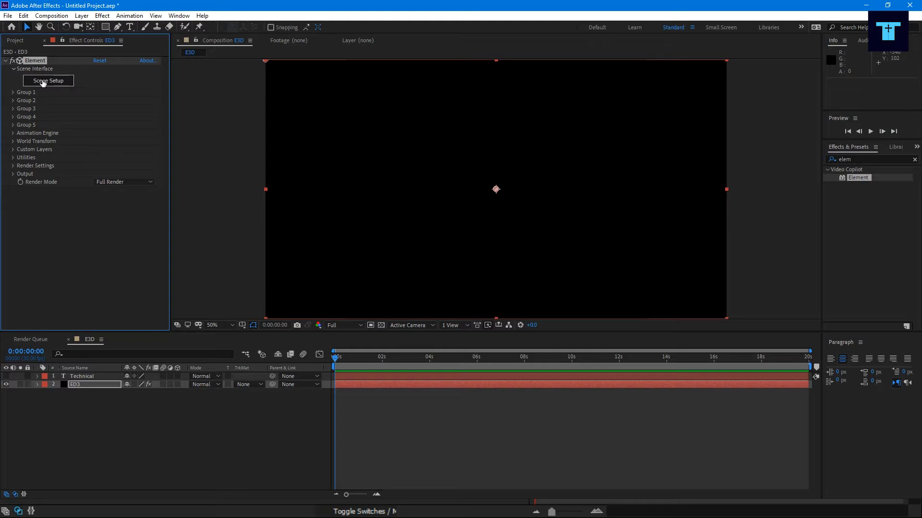
- Open Element's Scene Setup maximized and extrude the text into a 3D model using Custom Path 1
click(43, 81)
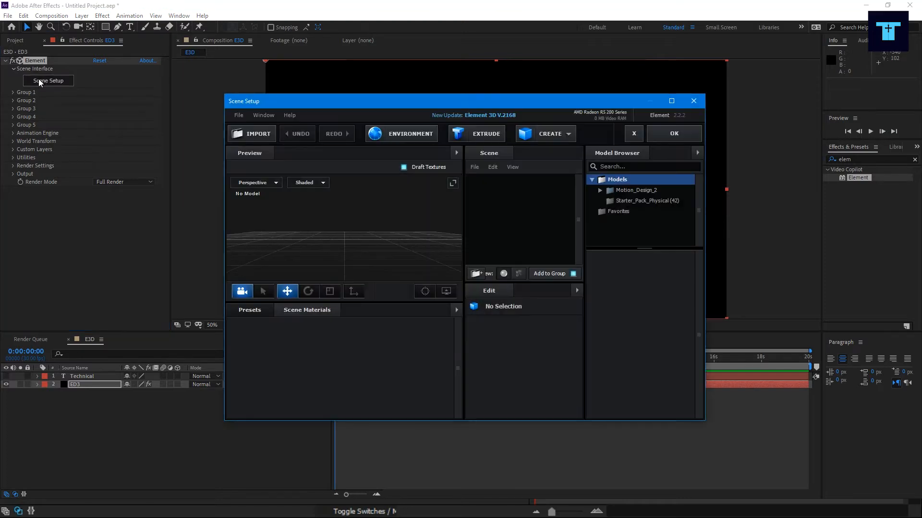
click(673, 101)
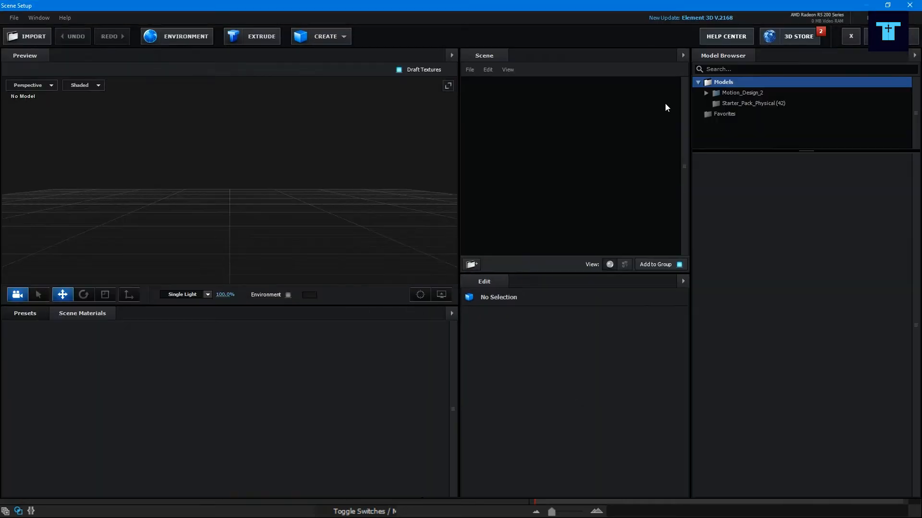
click(253, 35)
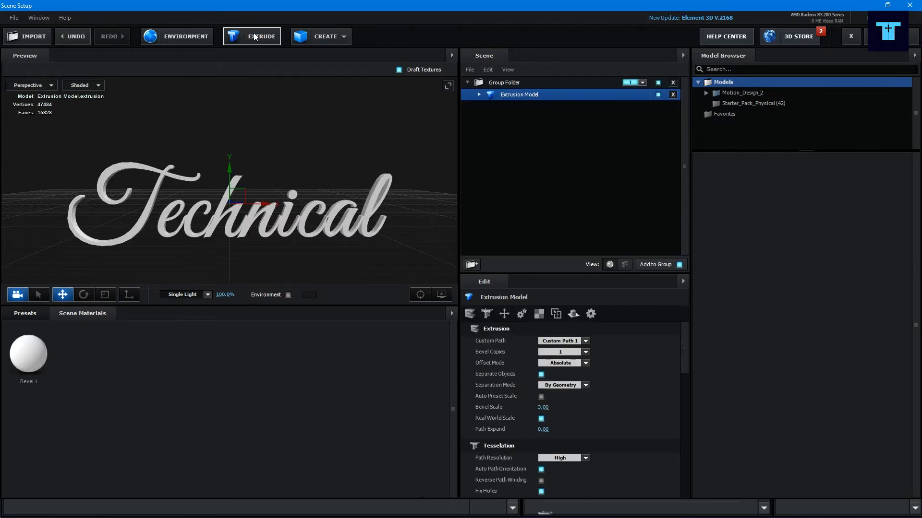
mouse_move(139, 259)
mouse_down()
mouse_move(235, 259)
mouse_move(157, 245)
mouse_move(201, 228)
mouse_move(206, 198)
mouse_move(187, 246)
mouse_move(207, 251)
mouse_move(147, 246)
mouse_up()
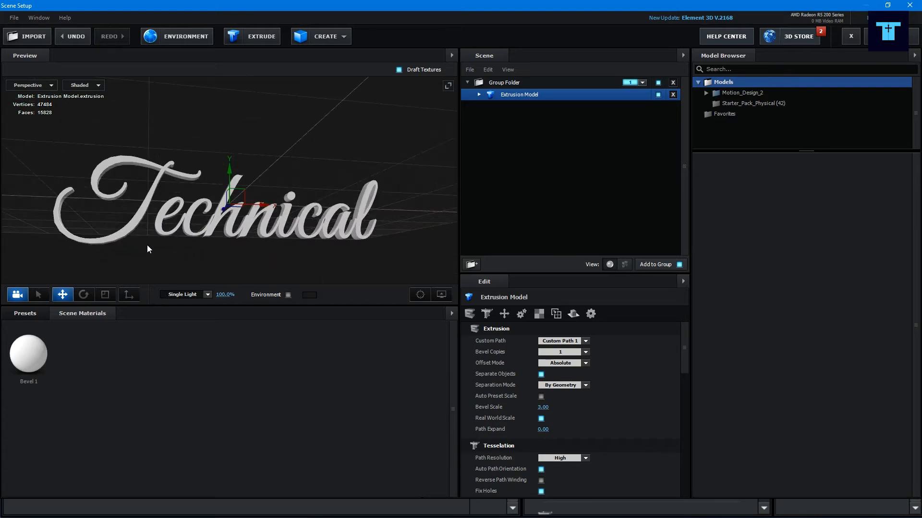
click(559, 341)
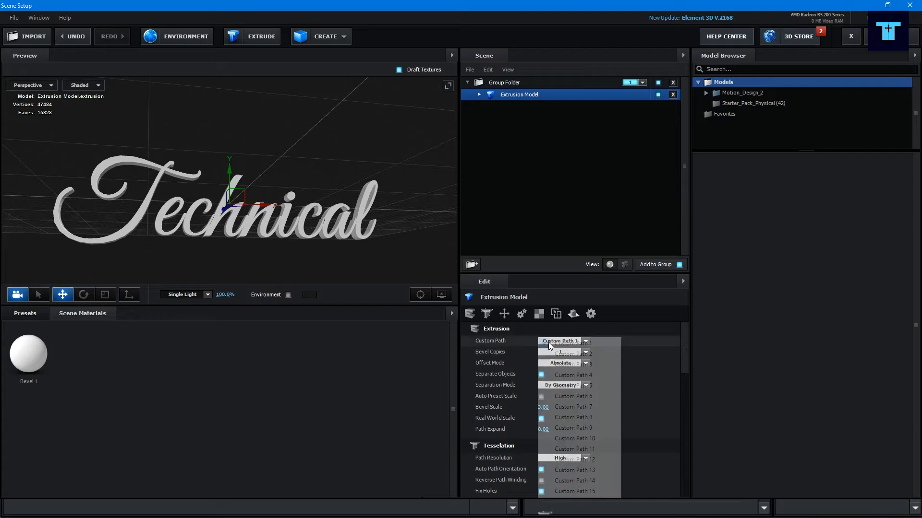
click(571, 343)
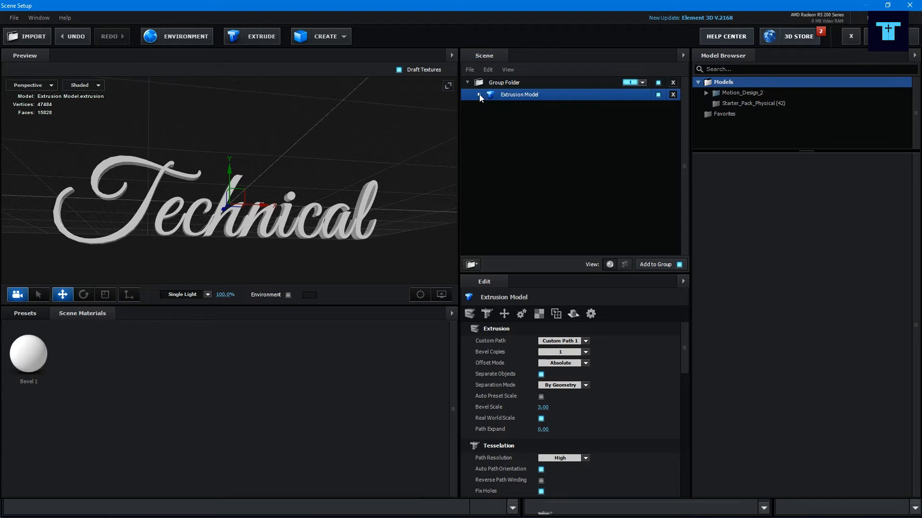
- Select the Bevel 1 material of the extrusion model and bring up its basic settings
click(540, 107)
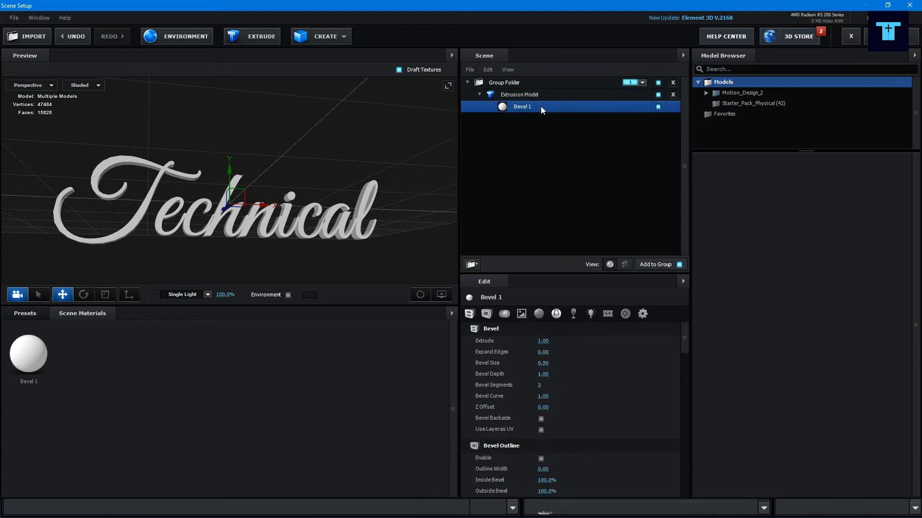
drag(311, 189, 303, 171)
mouse_move(315, 127)
mouse_down()
mouse_move(303, 179)
mouse_move(307, 138)
mouse_up()
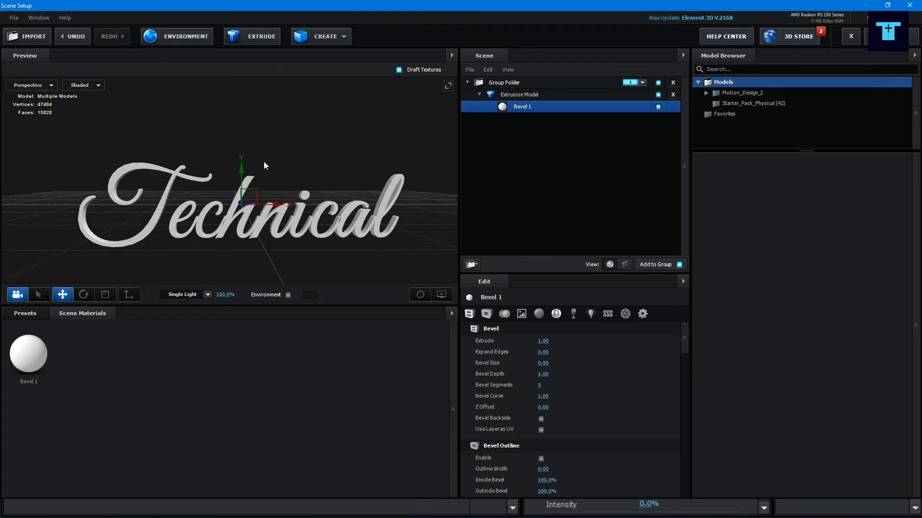
click(540, 316)
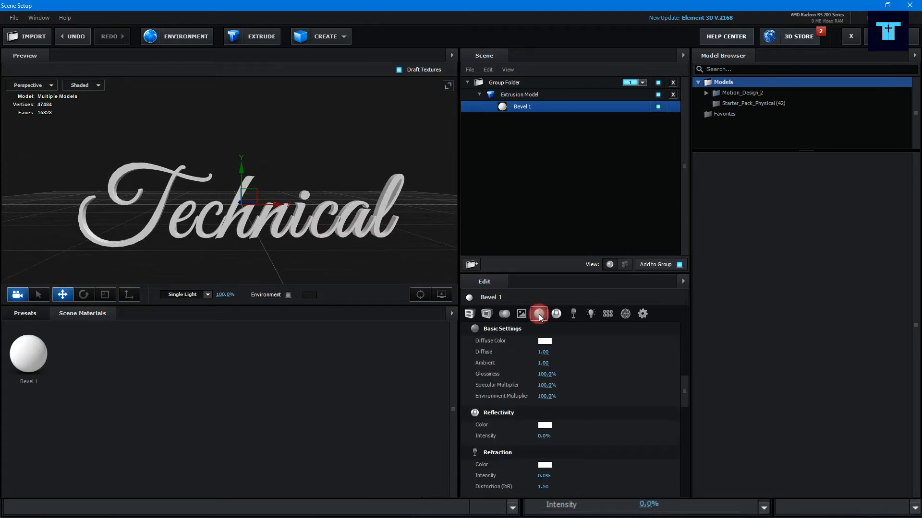
click(548, 342)
click(582, 295)
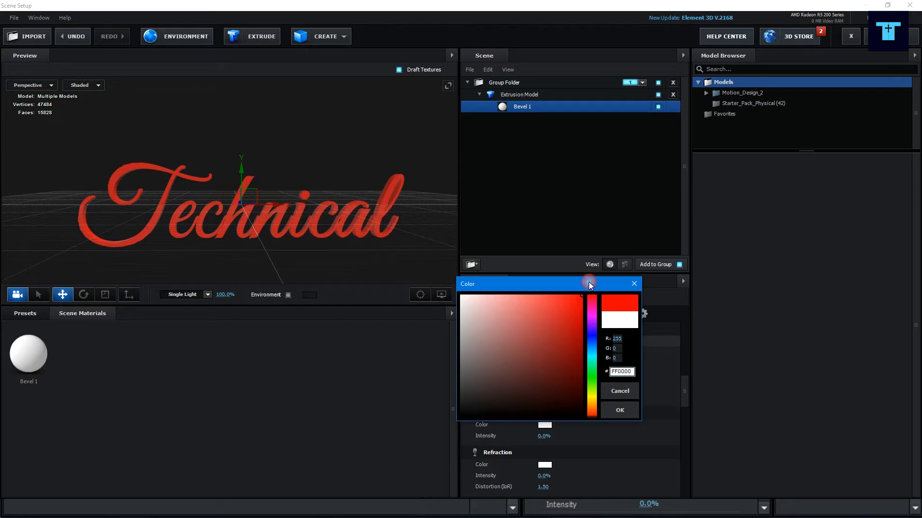
drag(571, 312, 568, 403)
click(591, 393)
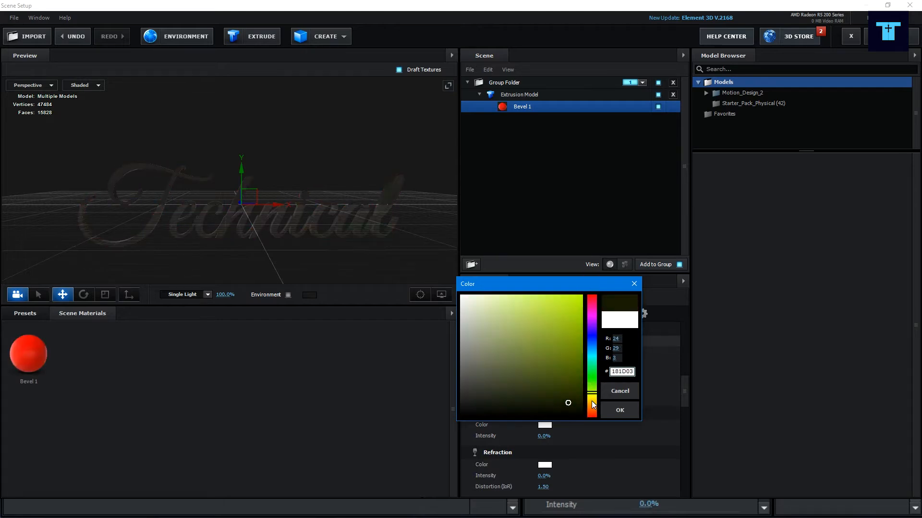
click(581, 304)
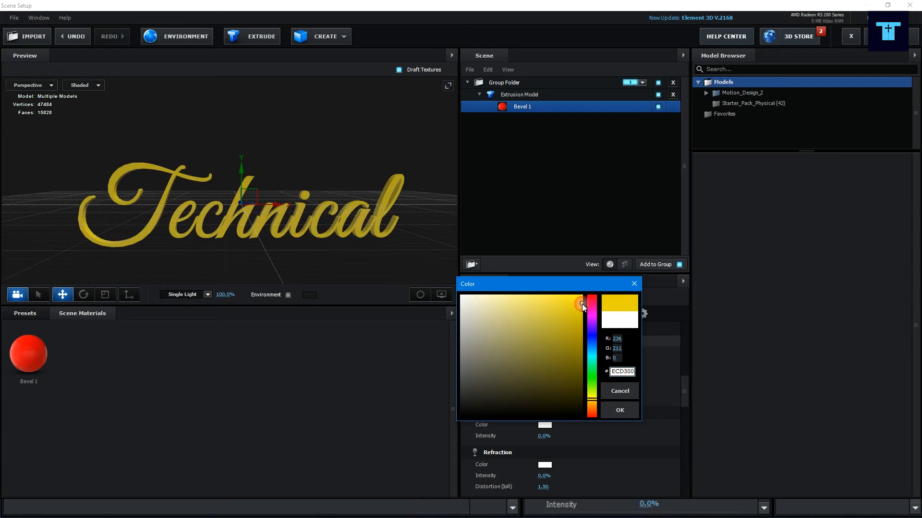
click(622, 390)
- Set the Bevel 1 material's diffuse color to black (000000) and its reflectivity intensity to 100%
click(545, 341)
drag(567, 340, 388, 445)
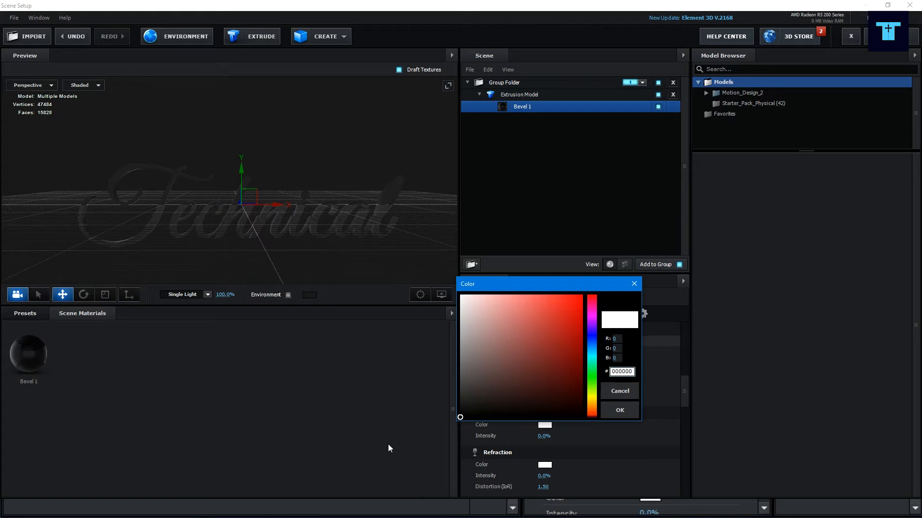
click(623, 411)
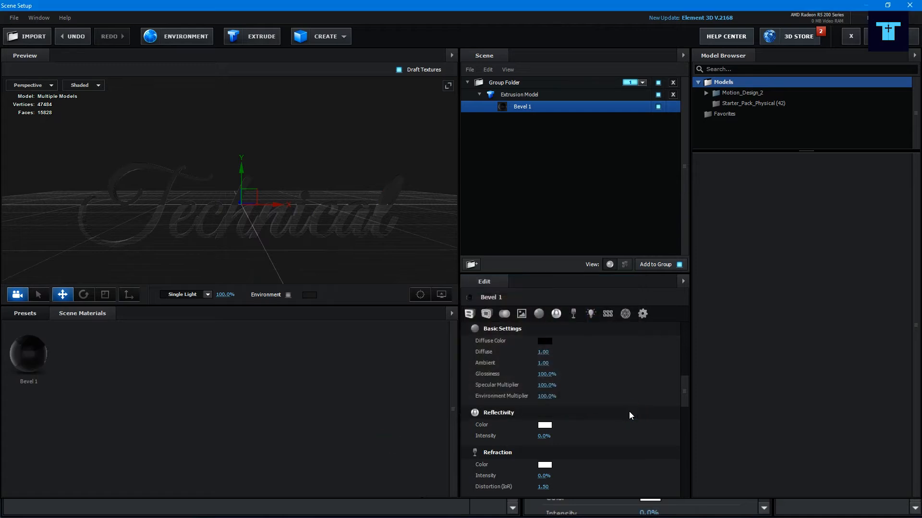
drag(546, 438, 638, 438)
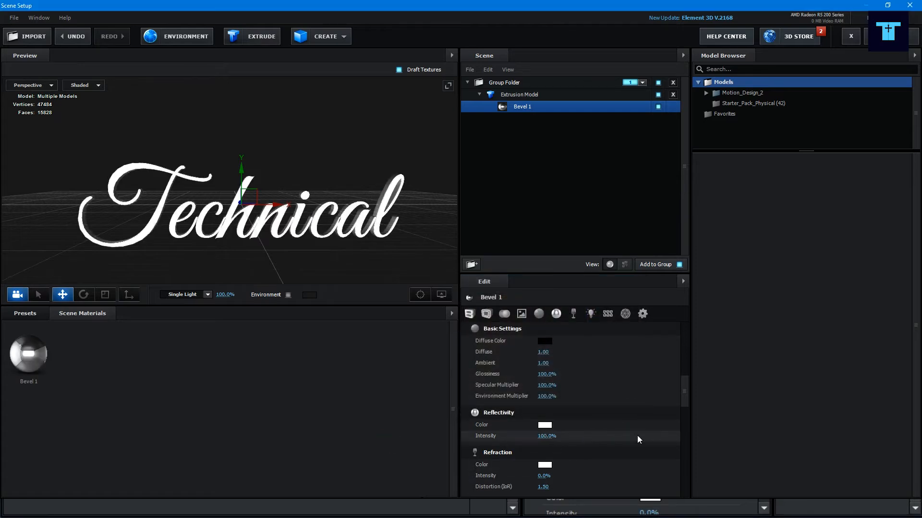
- Hide the grid in the preview through its view options
drag(313, 236, 307, 203)
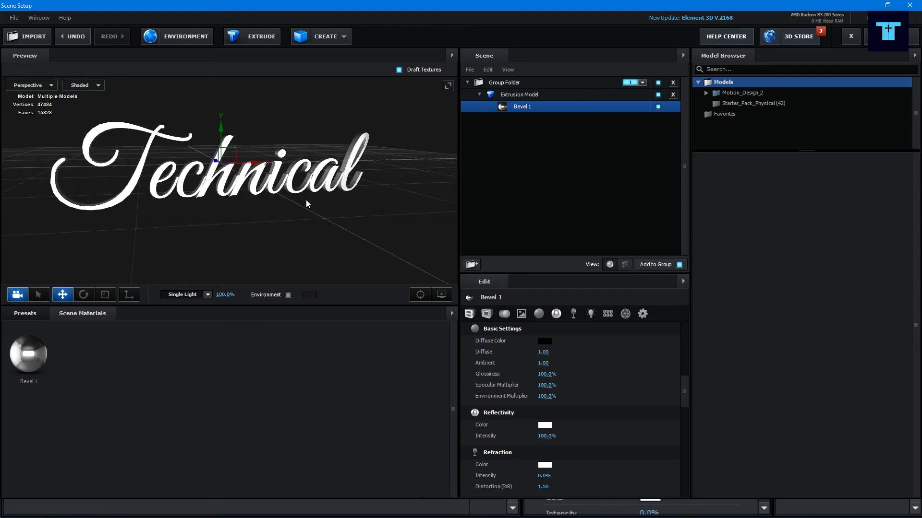
click(440, 296)
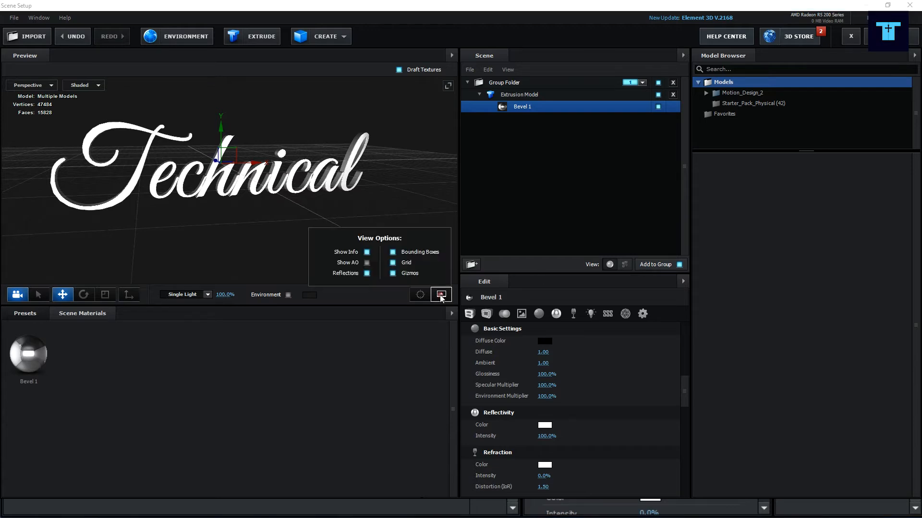
click(393, 263)
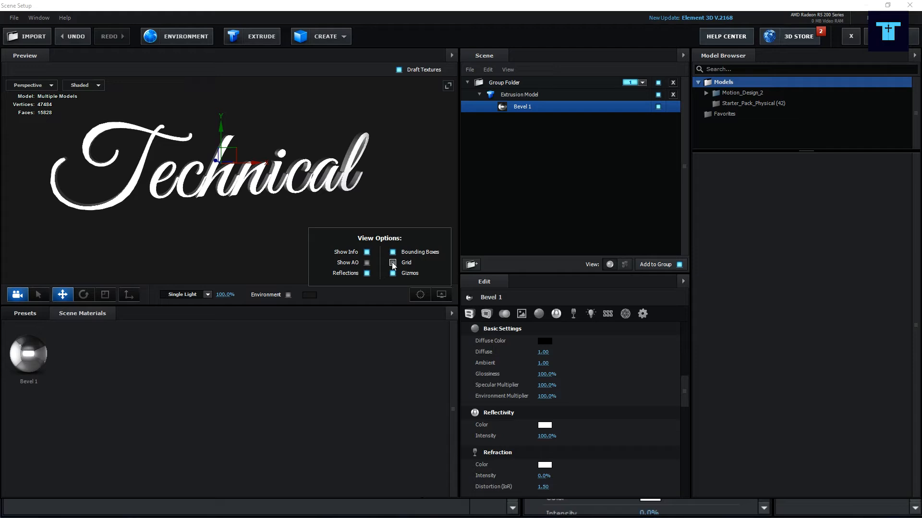
click(376, 212)
- In the Bevel 1 bevel settings, set Extrude to 1.62 and Expand Edges to -0.39
drag(362, 215, 258, 197)
scroll(240, 183, up, 5)
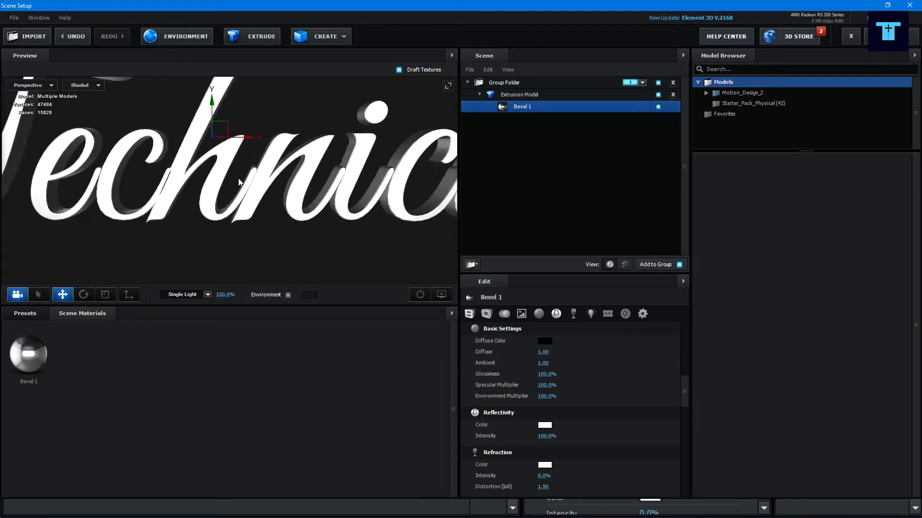
scroll(239, 182, up, 2)
drag(238, 182, 276, 212)
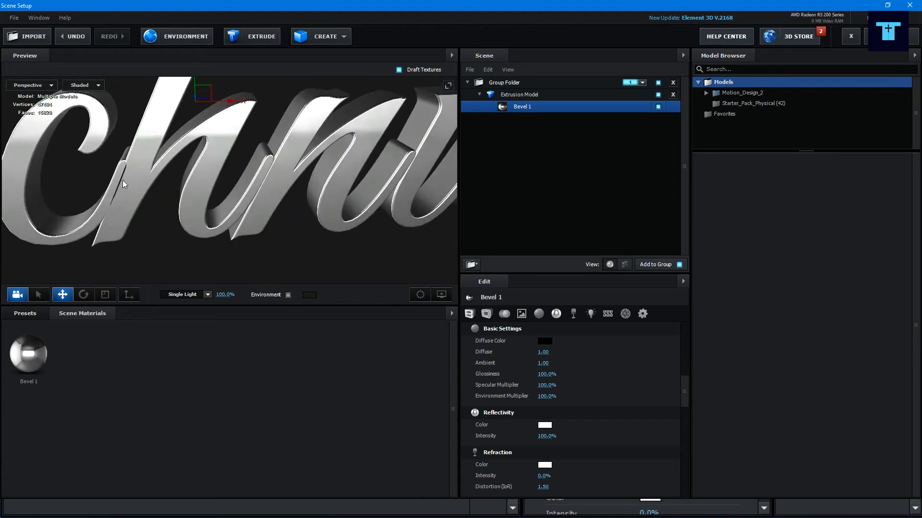
click(475, 312)
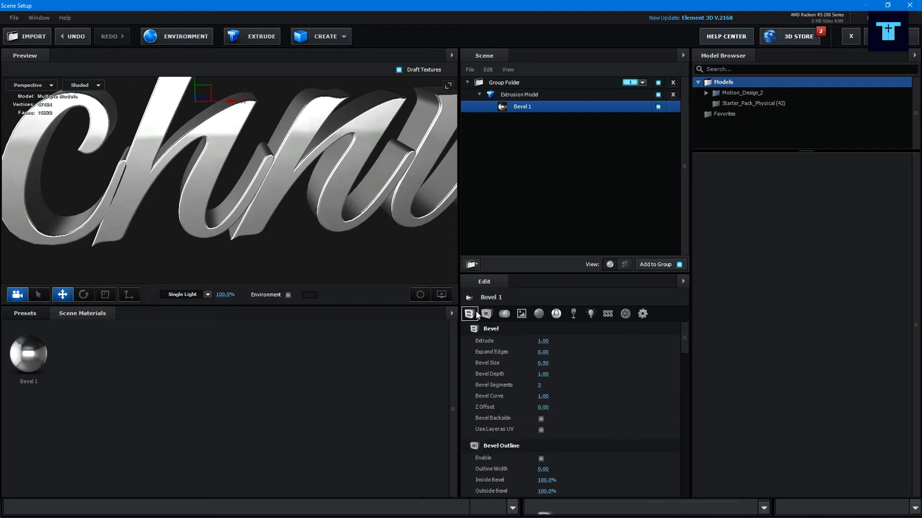
scroll(289, 189, down, 4)
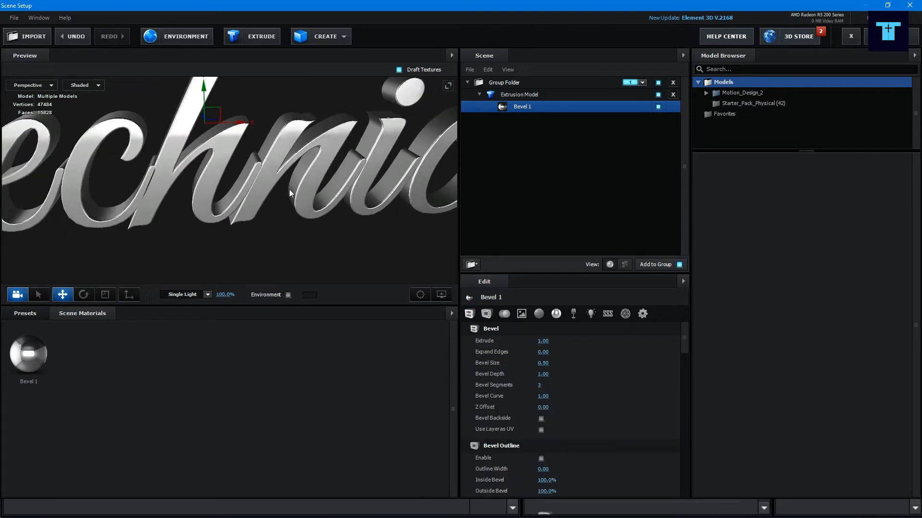
drag(258, 171, 283, 203)
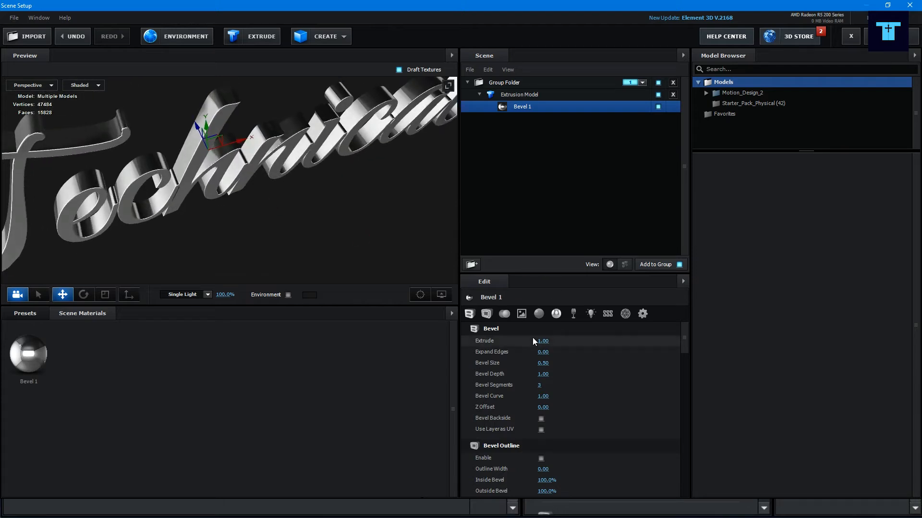
drag(547, 343, 567, 335)
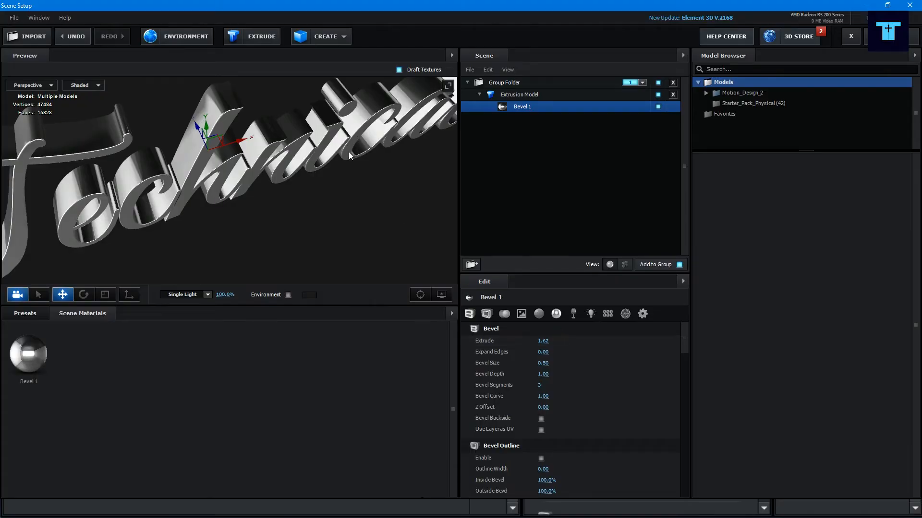
mouse_move(357, 184)
mouse_down()
mouse_move(364, 223)
mouse_move(323, 163)
mouse_move(360, 158)
mouse_move(350, 160)
mouse_move(360, 166)
mouse_up()
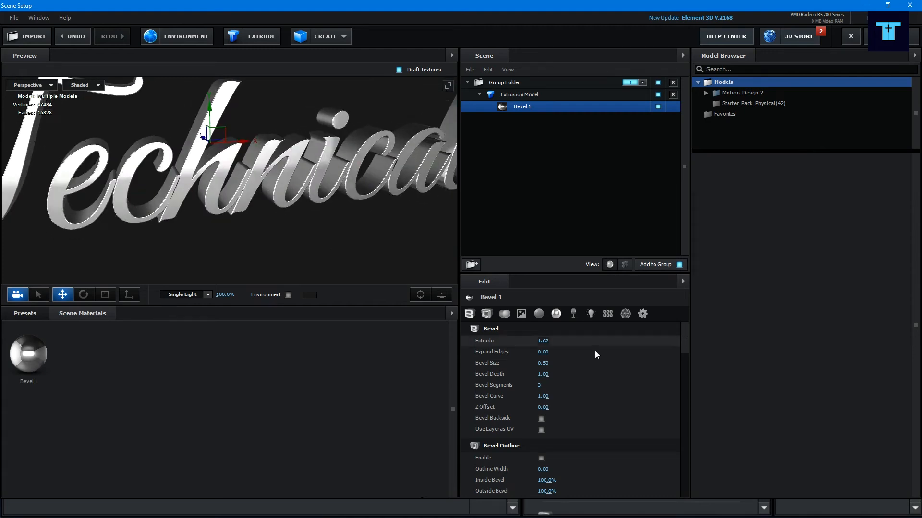
drag(548, 354, 527, 352)
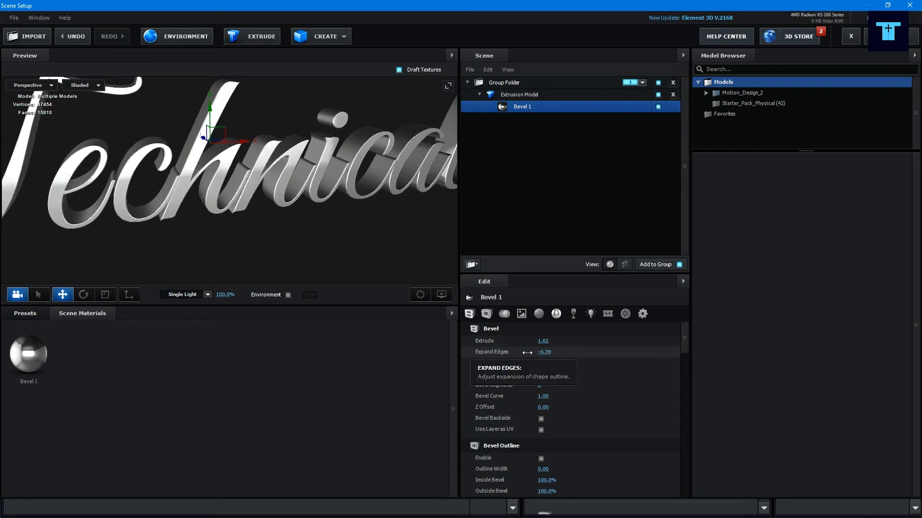
- Examine the extruded text from several angles and check the smoothness of the letters' curved edges up close
drag(180, 188, 239, 194)
scroll(234, 191, down, 4)
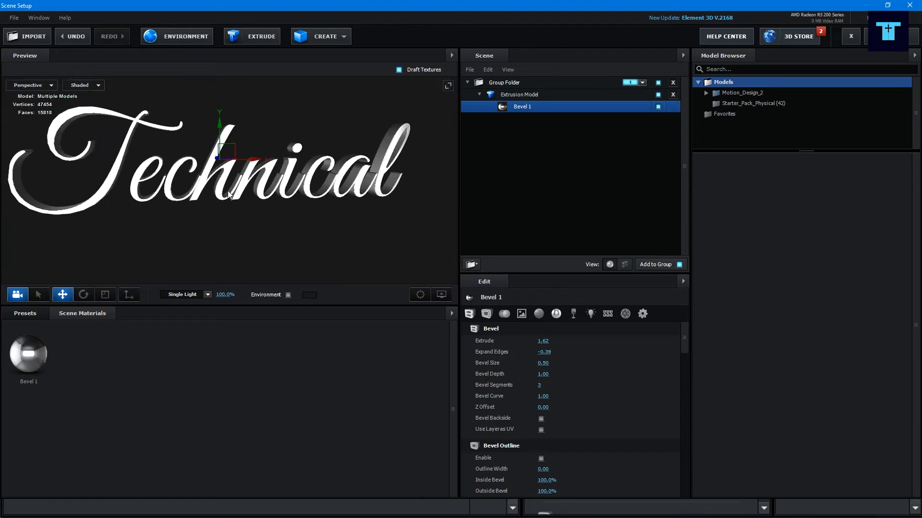
scroll(267, 189, up, 1)
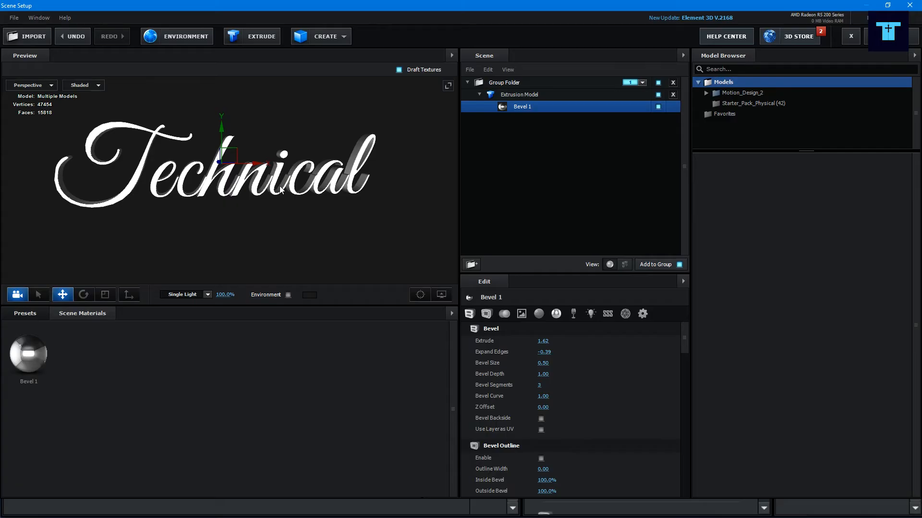
scroll(104, 127, up, 6)
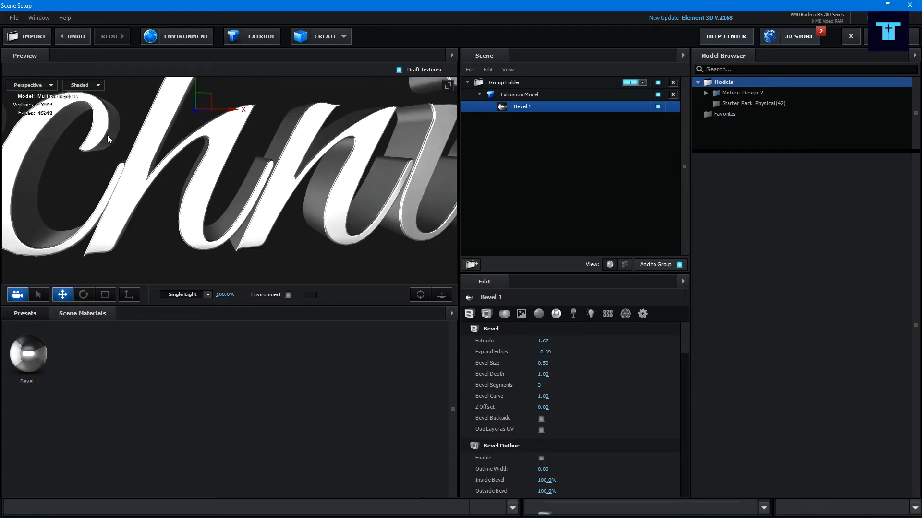
drag(106, 134, 125, 128)
scroll(356, 278, up, 5)
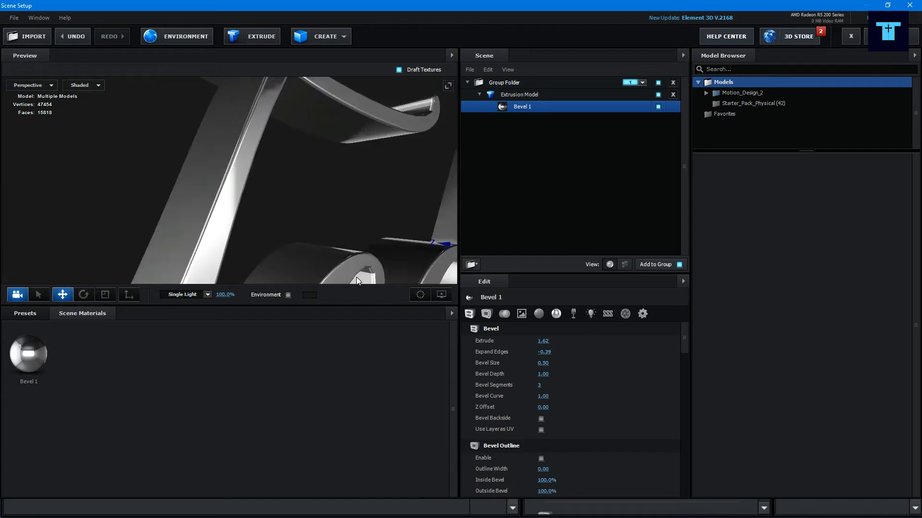
drag(339, 232, 332, 201)
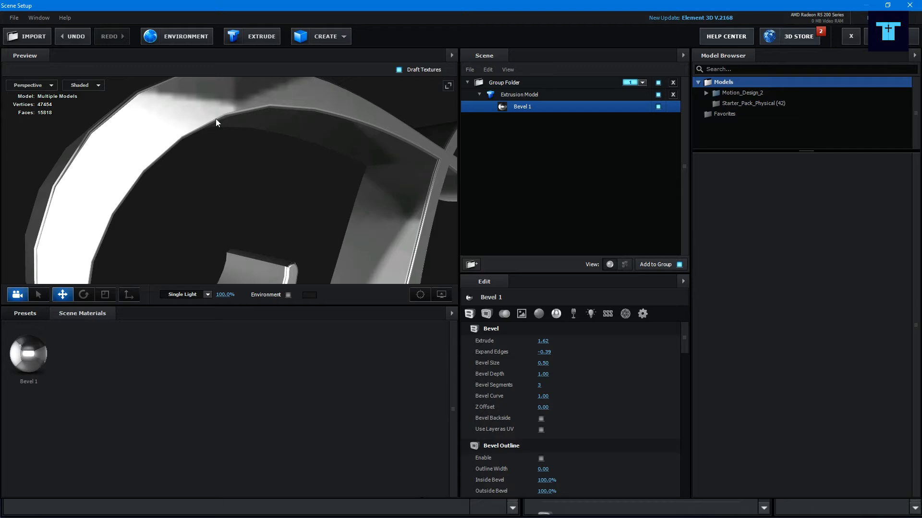
scroll(216, 119, down, 5)
scroll(235, 148, up, 5)
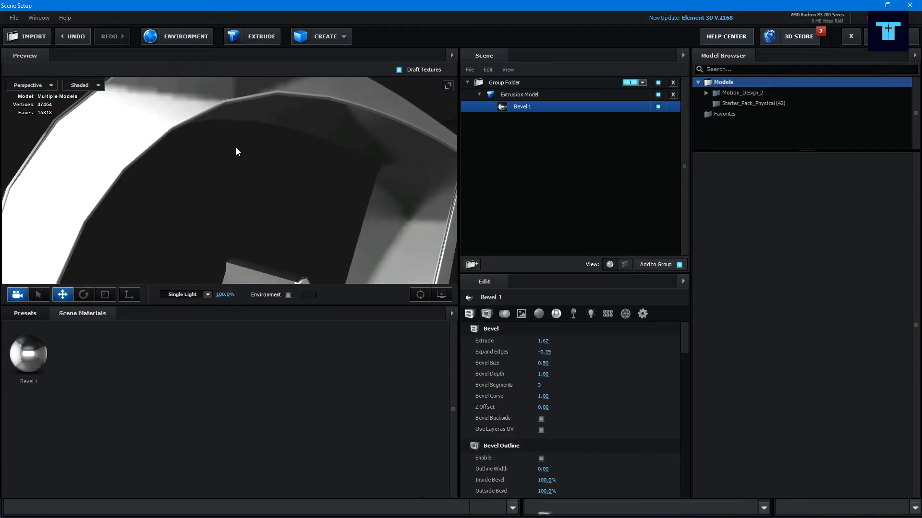
scroll(235, 147, down, 2)
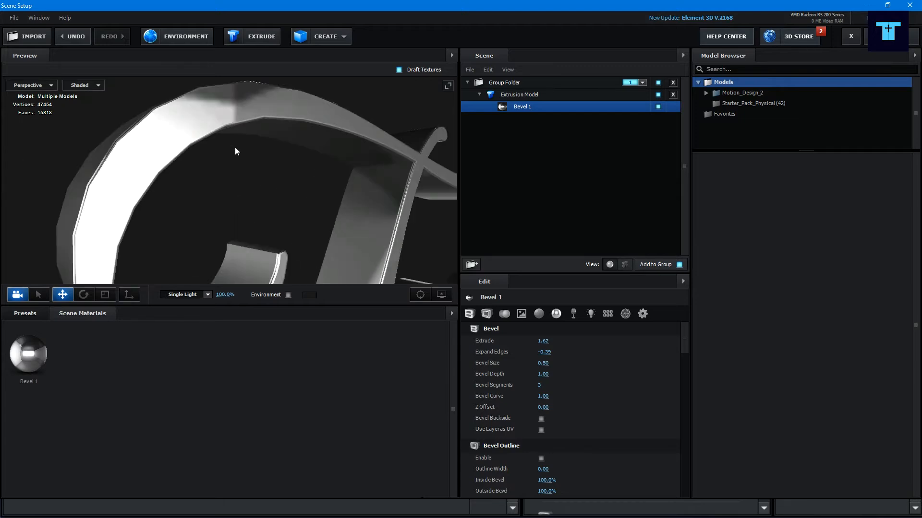
- Set the Extrusion Model's tesselation path resolution to Ultra
click(523, 96)
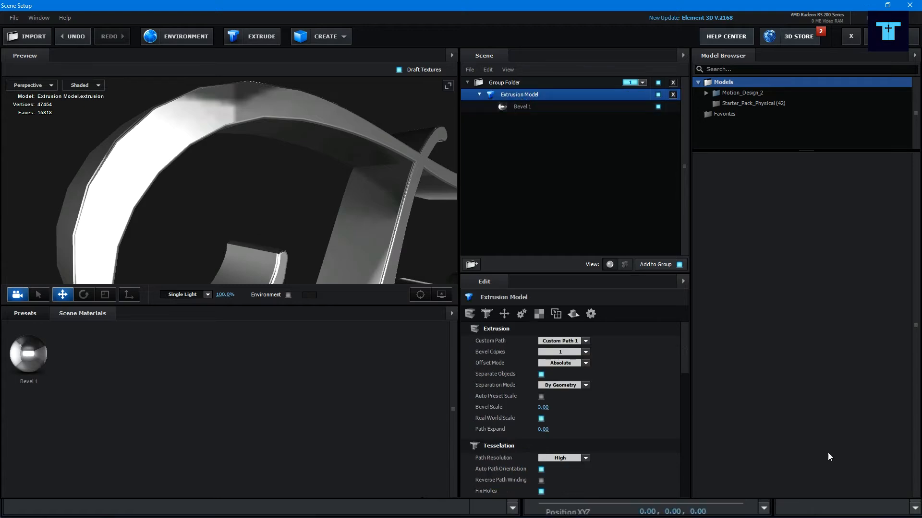
click(548, 457)
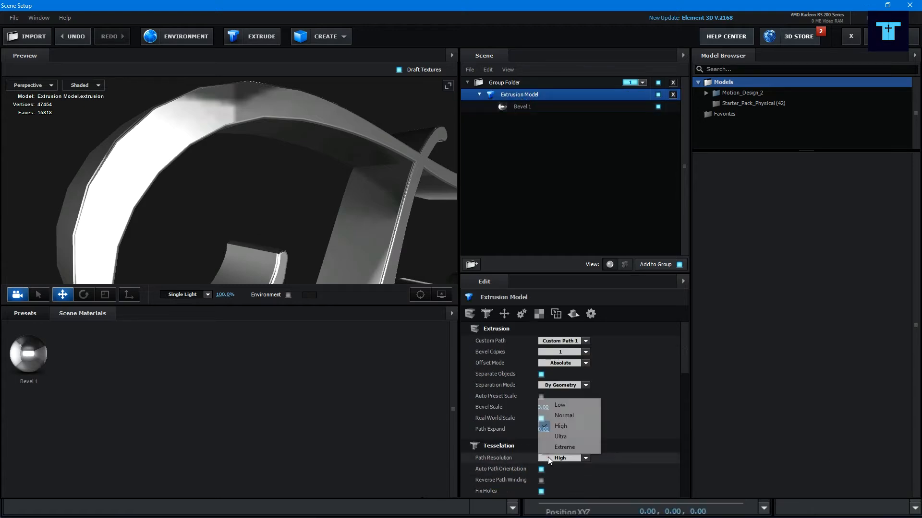
click(556, 435)
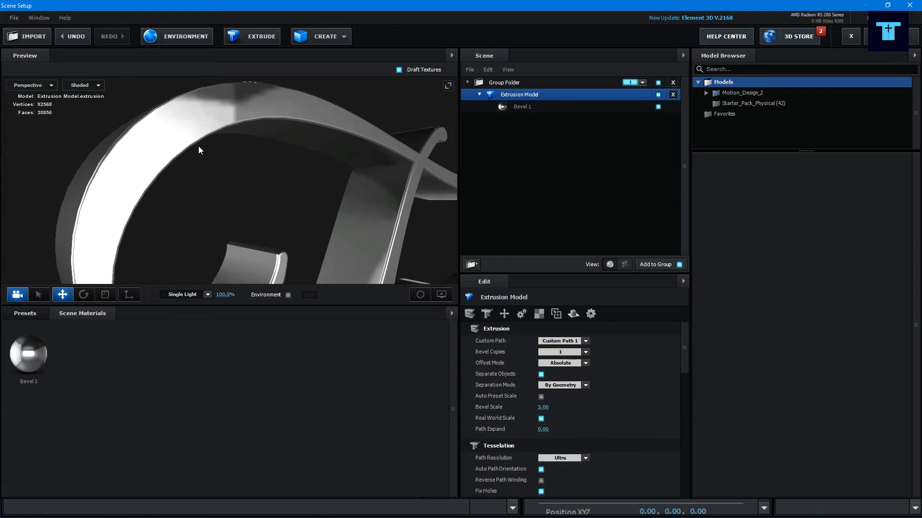
- Display the model as Wireframe and examine the mesh density along the curve of the letter T
click(92, 90)
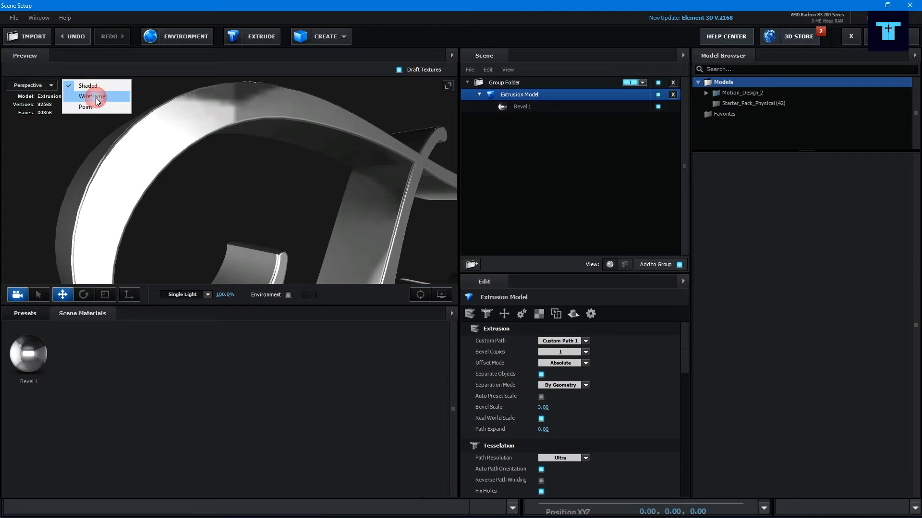
click(96, 97)
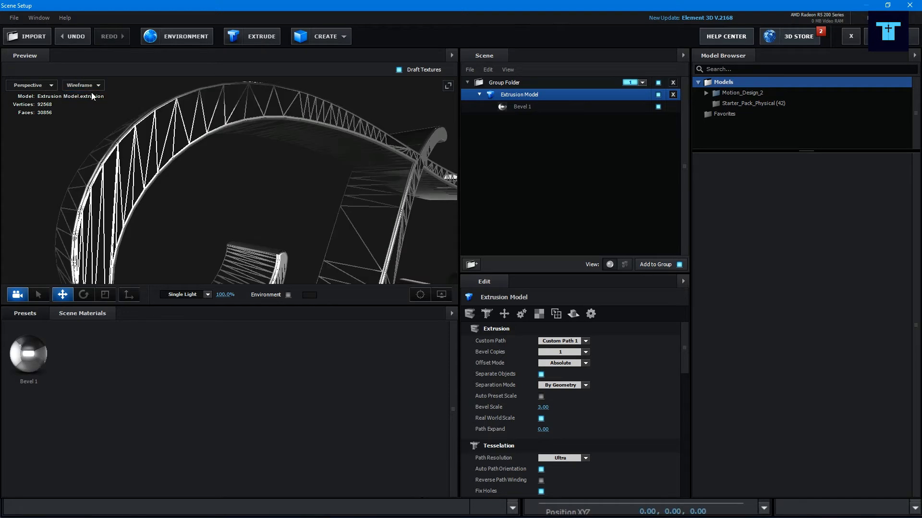
scroll(174, 120, up, 5)
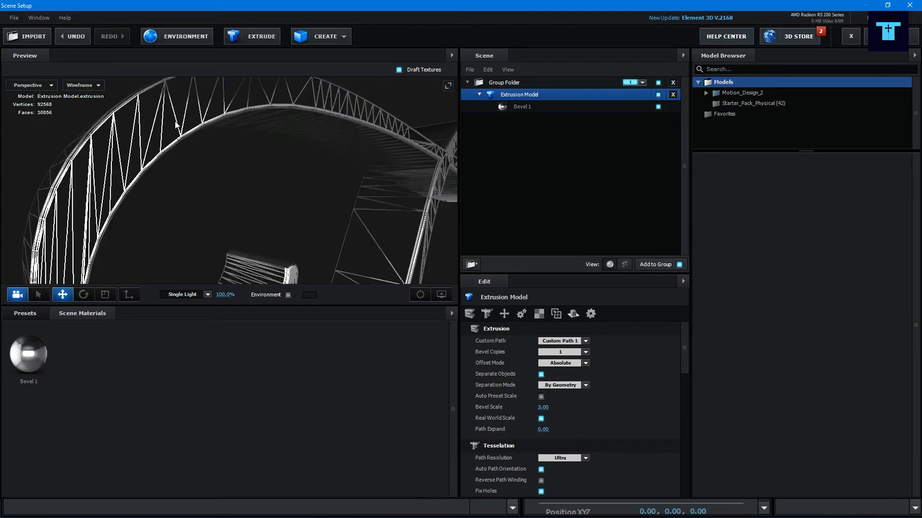
drag(111, 128, 242, 143)
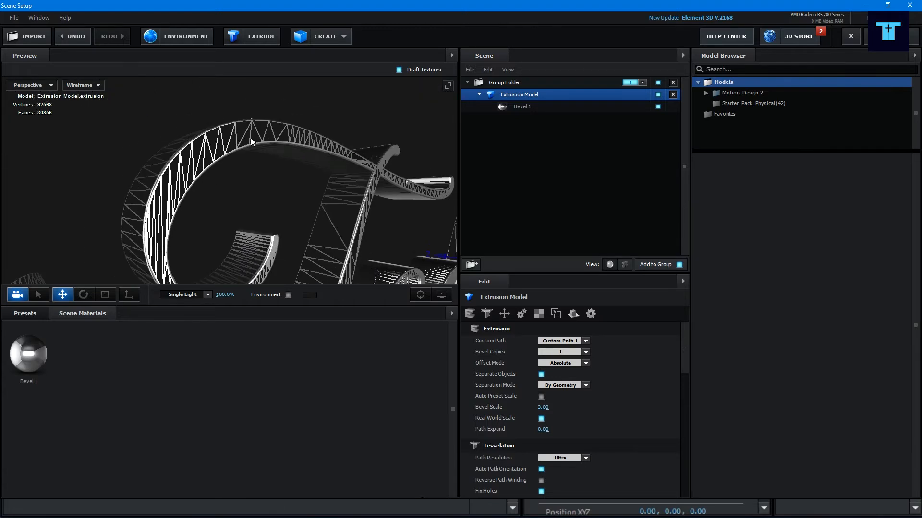
- Compare the Low, Normal and High path resolutions on the wireframe, and return the path resolution to Ultra
click(567, 458)
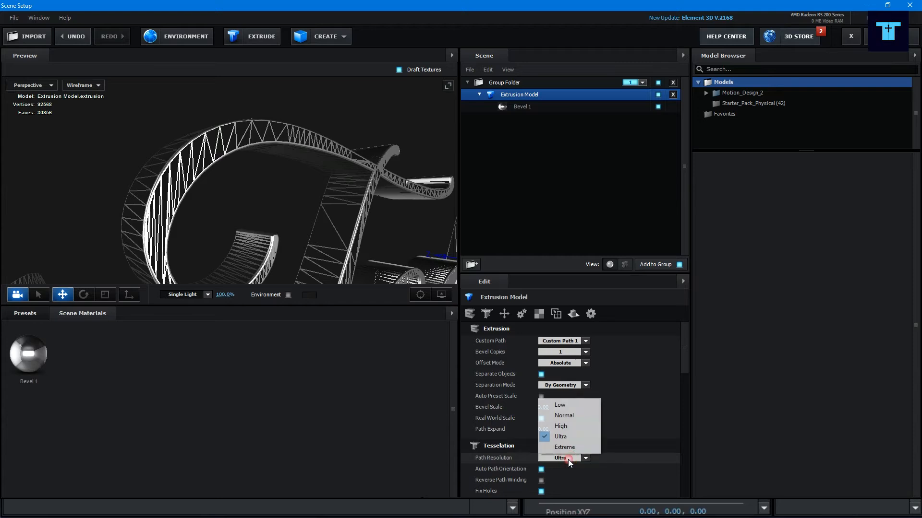
click(559, 405)
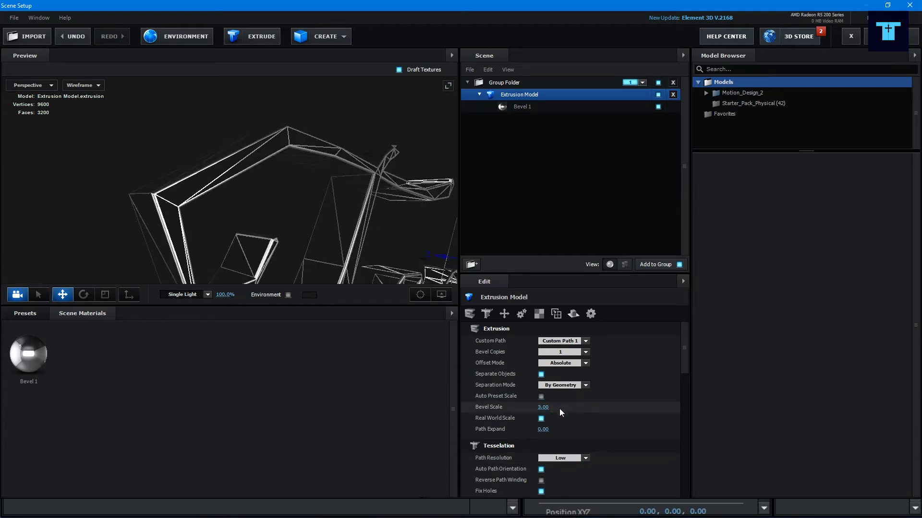
click(560, 457)
click(562, 417)
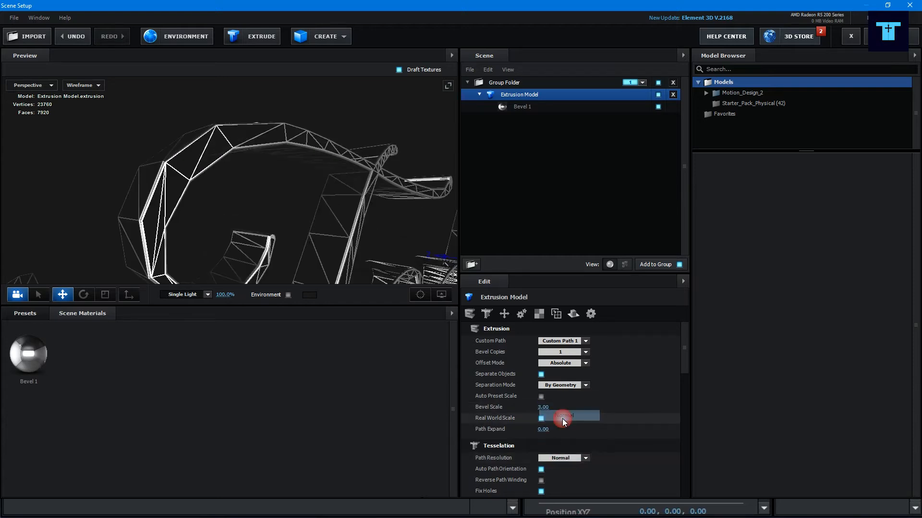
click(568, 458)
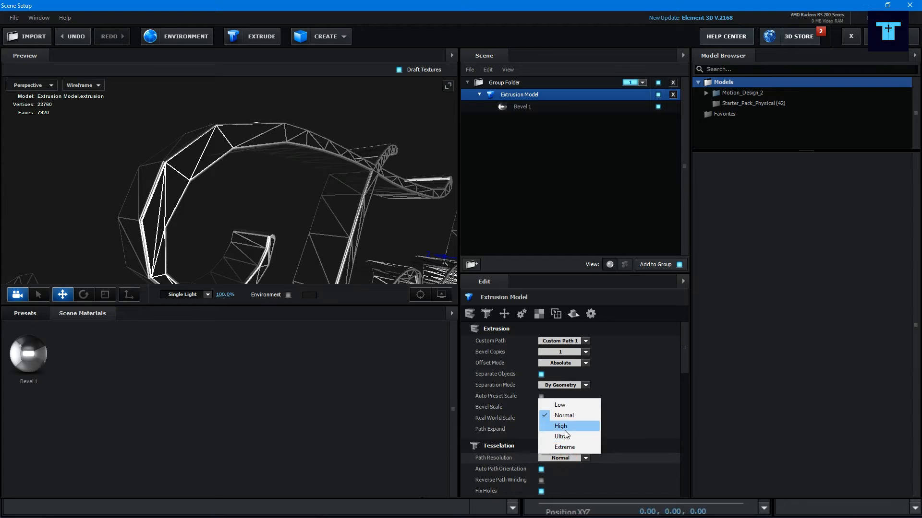
click(562, 428)
click(566, 459)
click(566, 439)
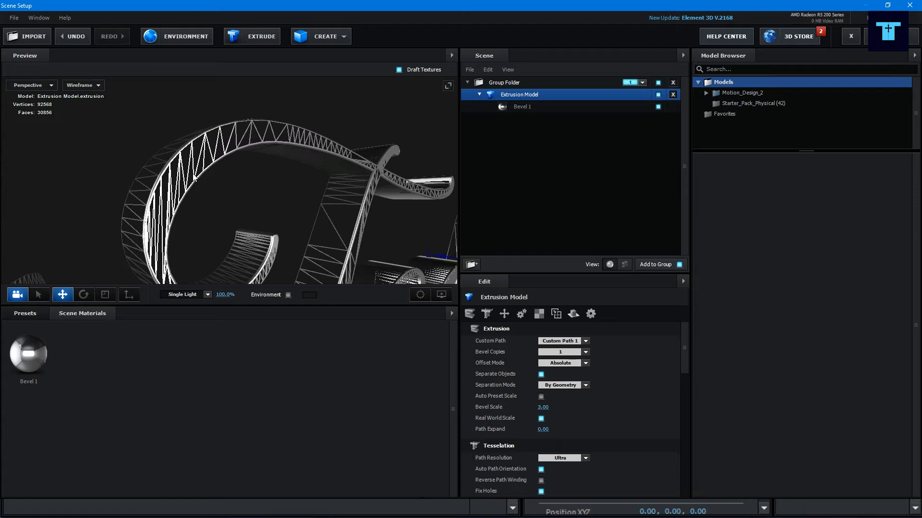
- Return the preview to Shaded display and view the whole Technical text
click(93, 85)
click(92, 91)
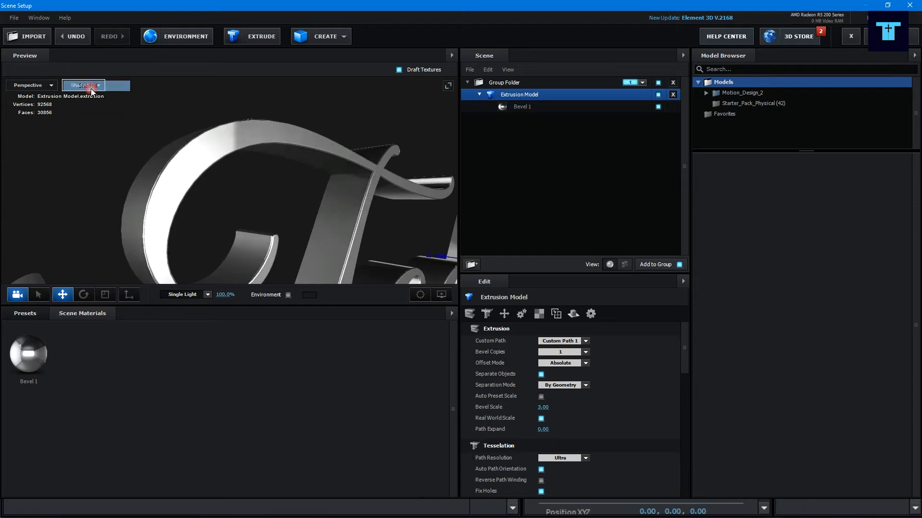
scroll(295, 202, down, 6)
drag(308, 215, 243, 209)
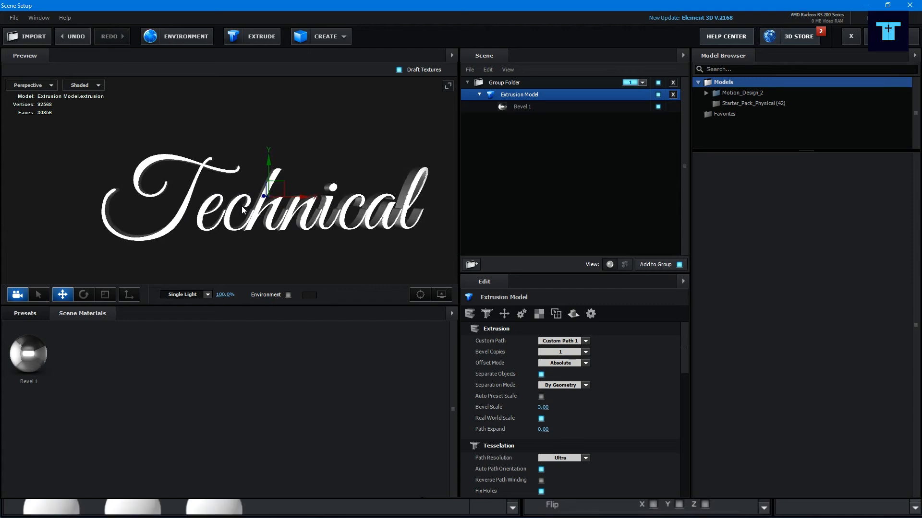
- Create a plane model in the group alongside the Technical text
click(329, 35)
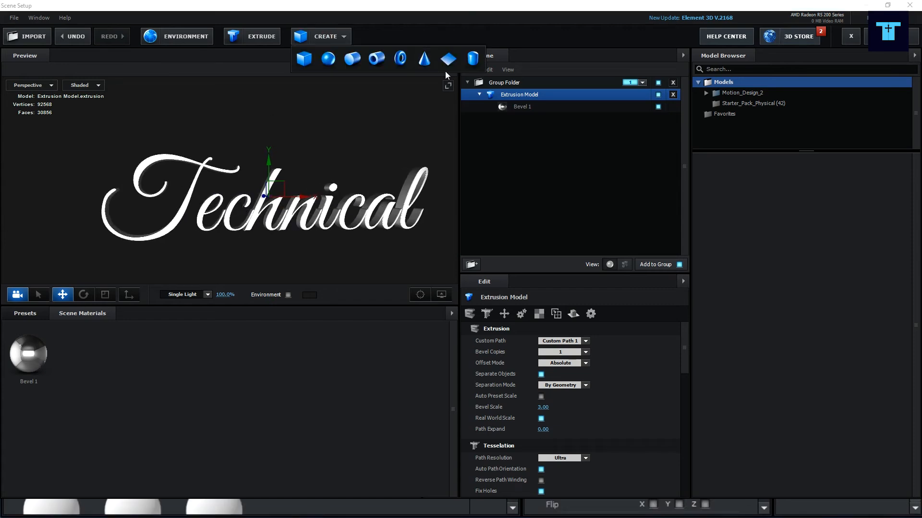
click(448, 59)
scroll(321, 186, up, 5)
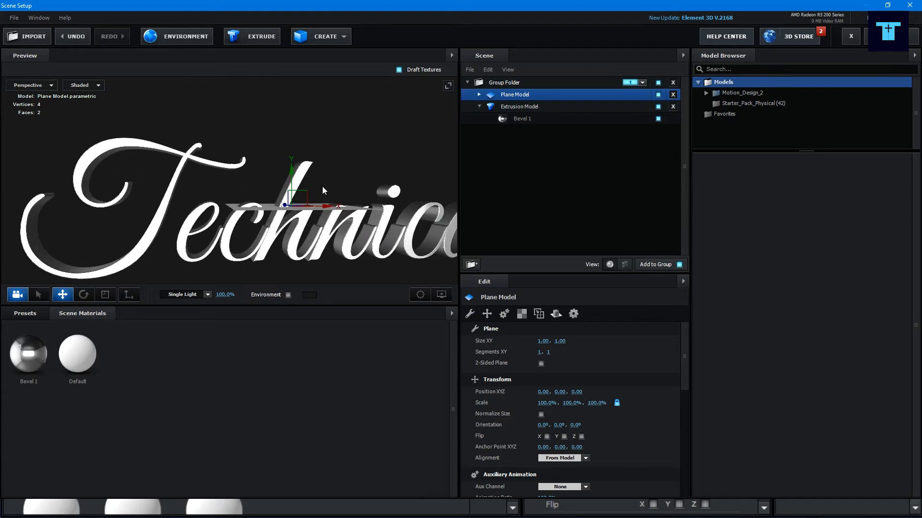
mouse_move(369, 210)
mouse_down()
mouse_move(369, 223)
mouse_move(332, 220)
mouse_move(339, 205)
mouse_up()
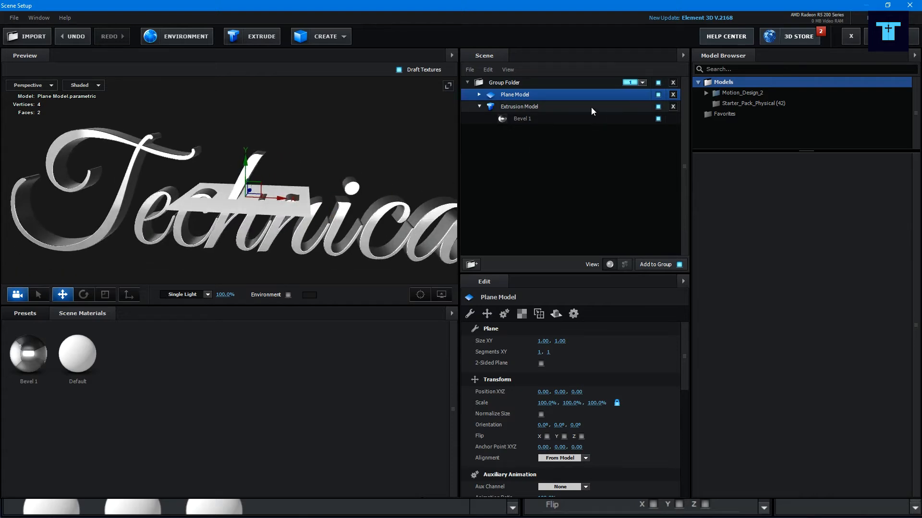
- Set the diffuse color of the plane's Default material to pure red (FF0000)
click(479, 94)
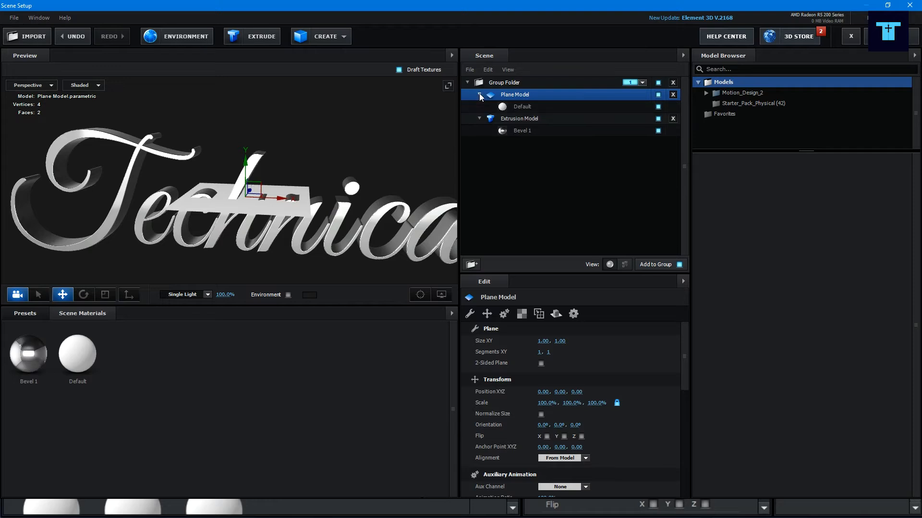
click(522, 107)
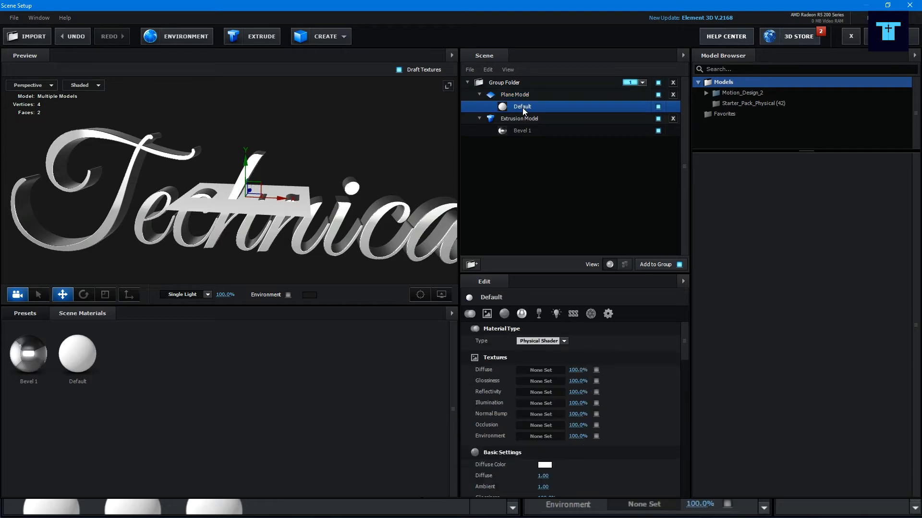
drag(683, 344, 685, 363)
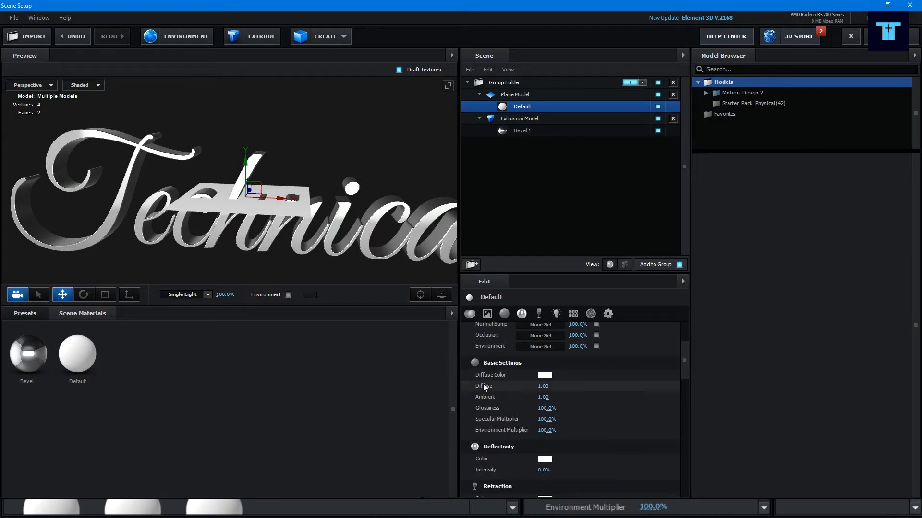
click(546, 374)
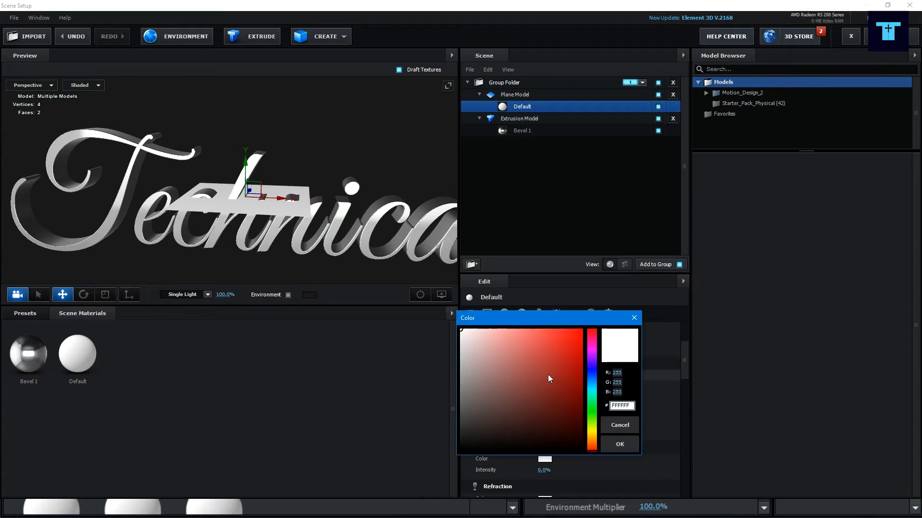
drag(548, 374, 609, 305)
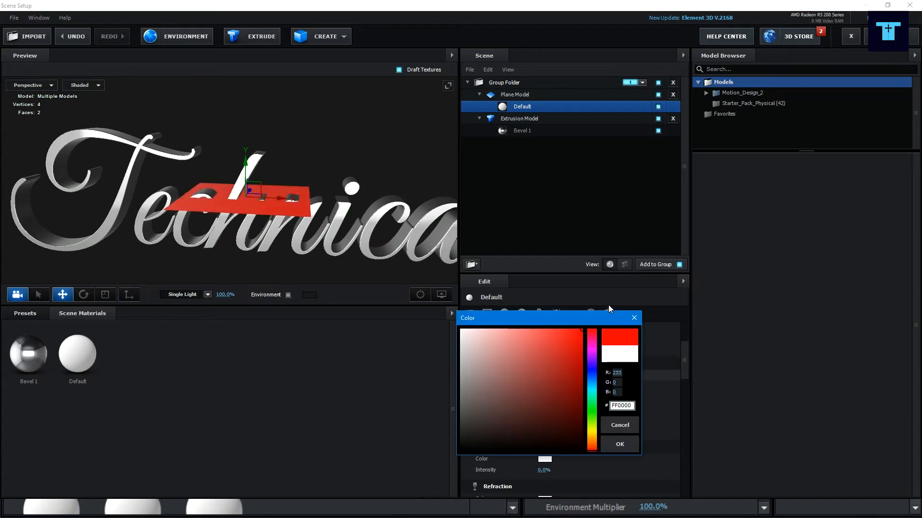
click(629, 440)
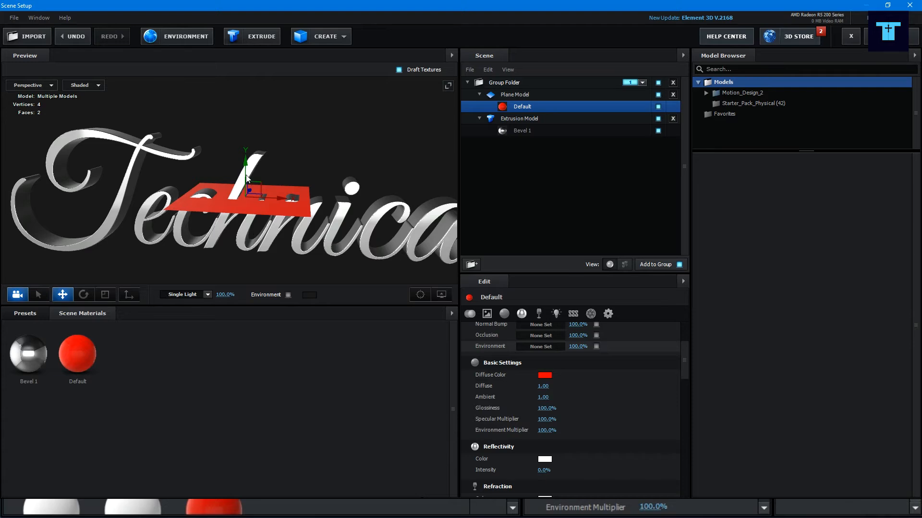
- Rotate the red plane upright about its X axis, to an orientation of about 273°, parallel to the face of the text
scroll(257, 179, up, 6)
scroll(323, 203, down, 7)
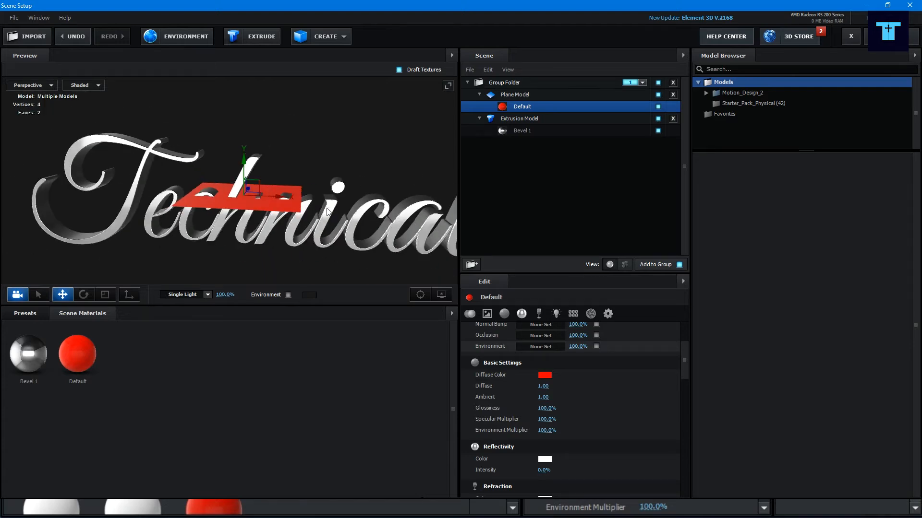
scroll(343, 208, up, 2)
middle_drag(373, 206, 302, 193)
scroll(240, 183, up, 5)
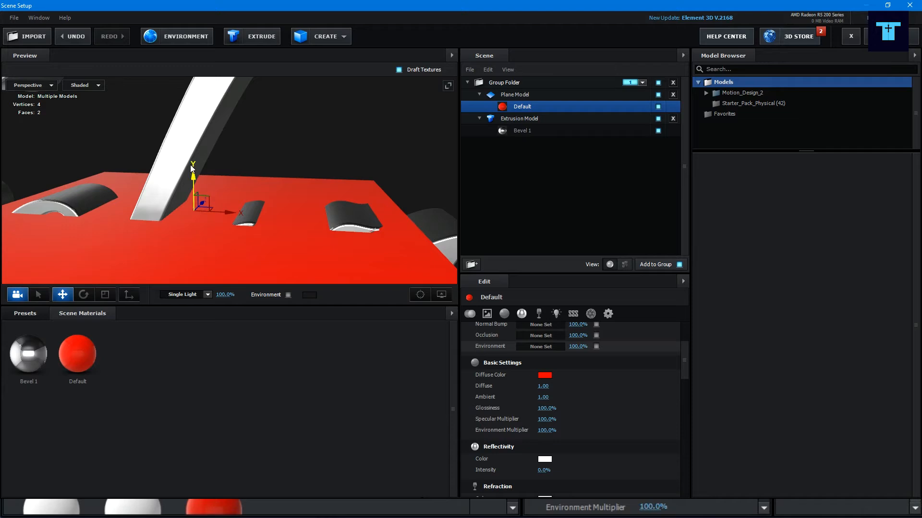
click(87, 298)
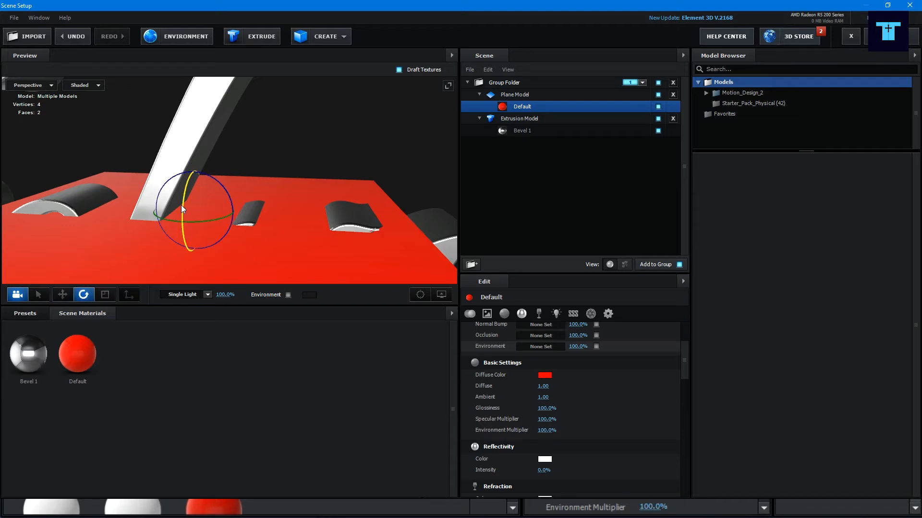
key(ctrl+z)
drag(206, 176, 200, 243)
scroll(258, 237, up, 1)
scroll(283, 234, down, 2)
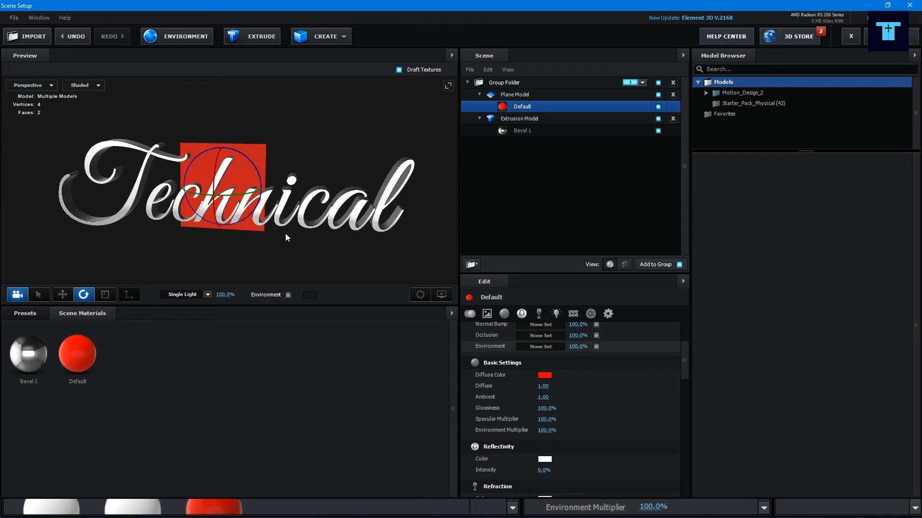
scroll(353, 220, up, 10)
scroll(354, 220, down, 5)
drag(367, 223, 391, 215)
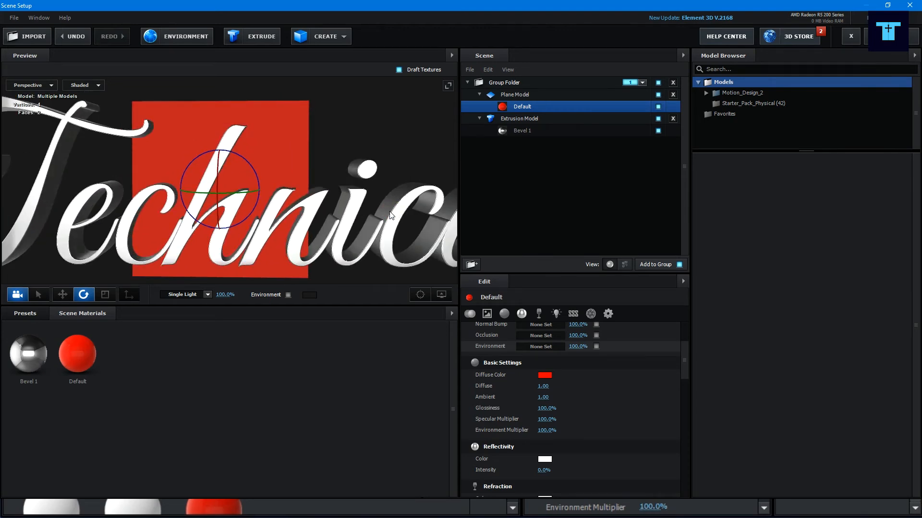
scroll(382, 213, down, 5)
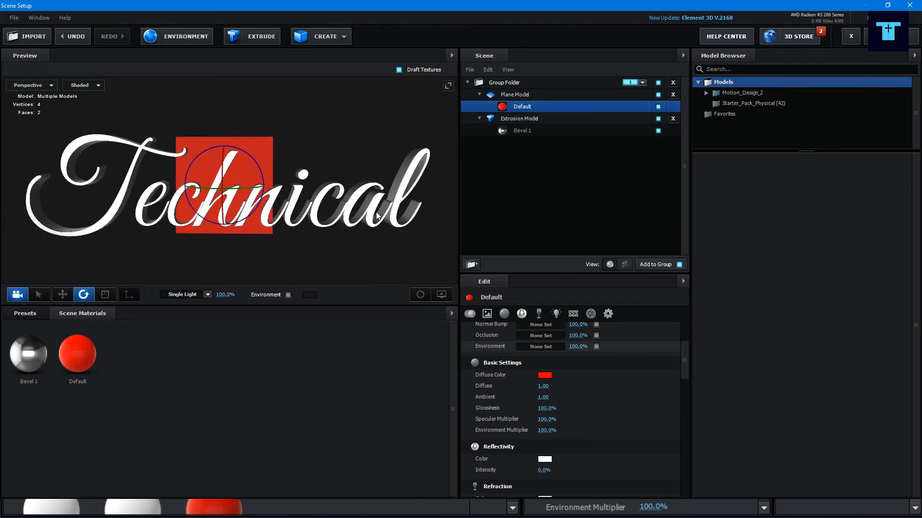
- Move the red plane back behind the letters, to a position of about 0.00, -0.02, 0.10
click(63, 294)
drag(319, 194, 226, 177)
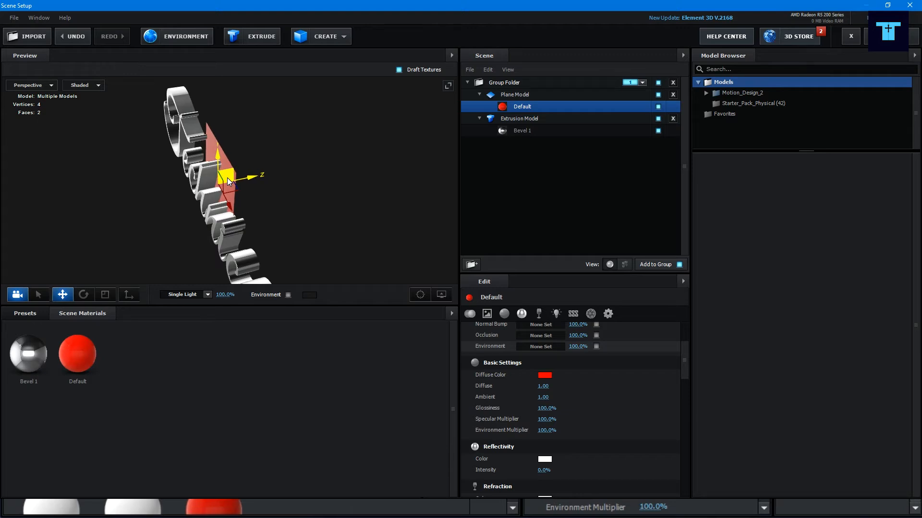
drag(269, 223, 338, 202)
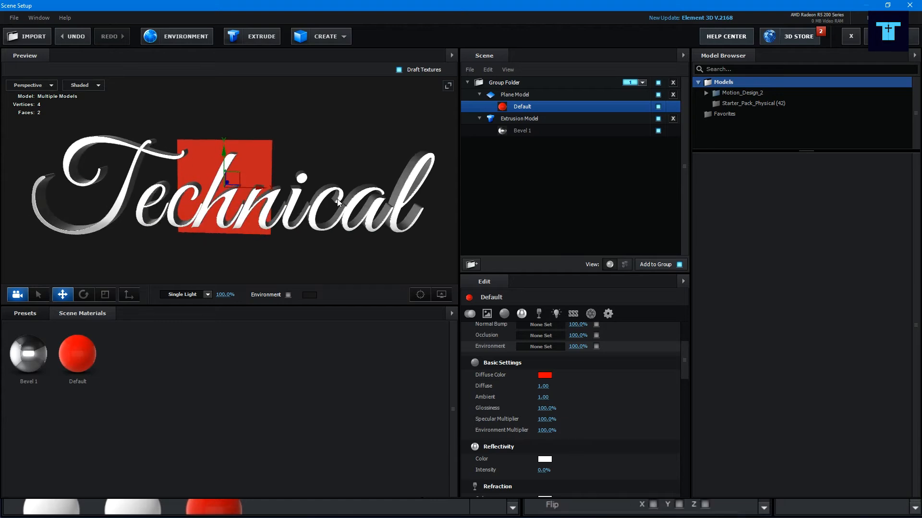
- Set the Plane Model's Size XY to 10 by 10 so it forms a backdrop behind the whole text
click(514, 95)
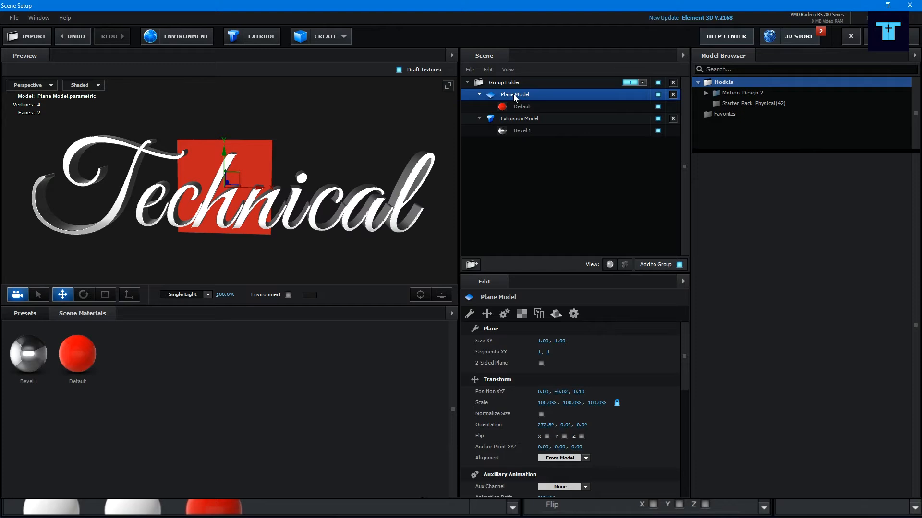
click(540, 342)
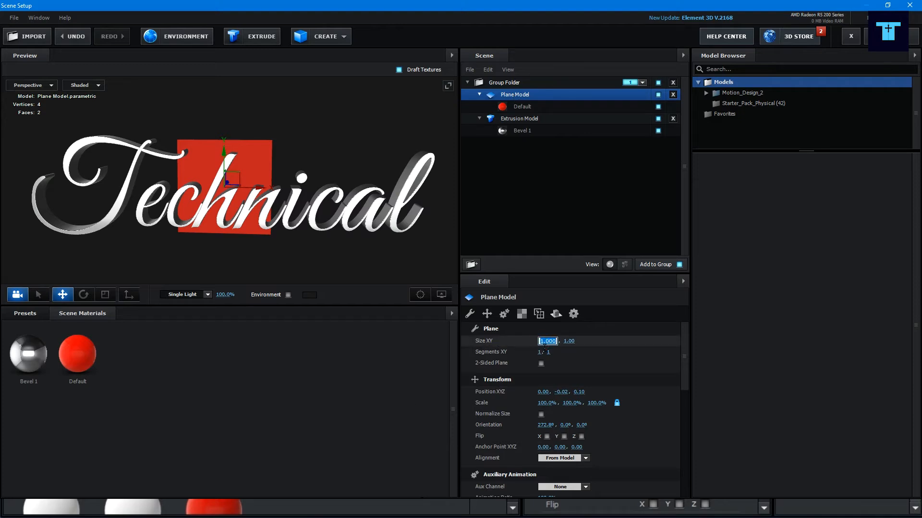
text(10)
key(Return)
click(565, 342)
text(10)
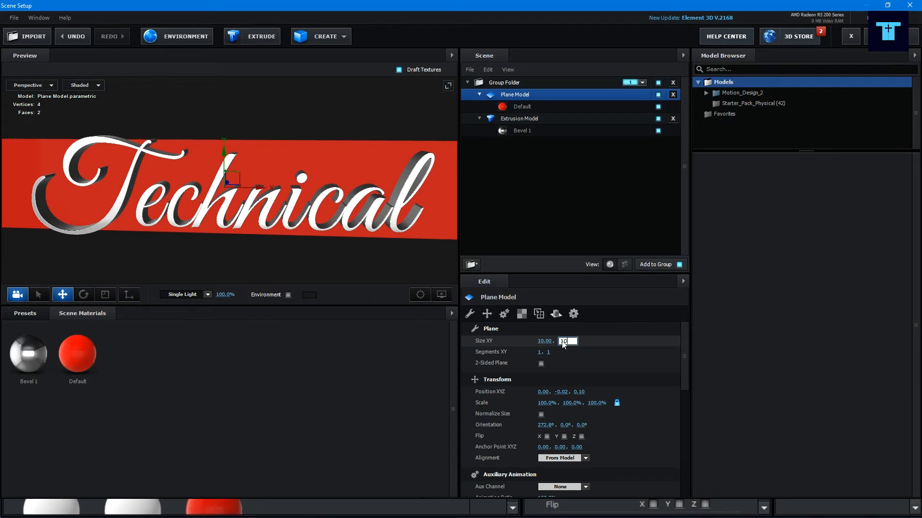
key(Return)
mouse_move(217, 240)
mouse_down()
mouse_move(286, 151)
mouse_move(231, 201)
mouse_move(264, 246)
mouse_move(222, 229)
mouse_up()
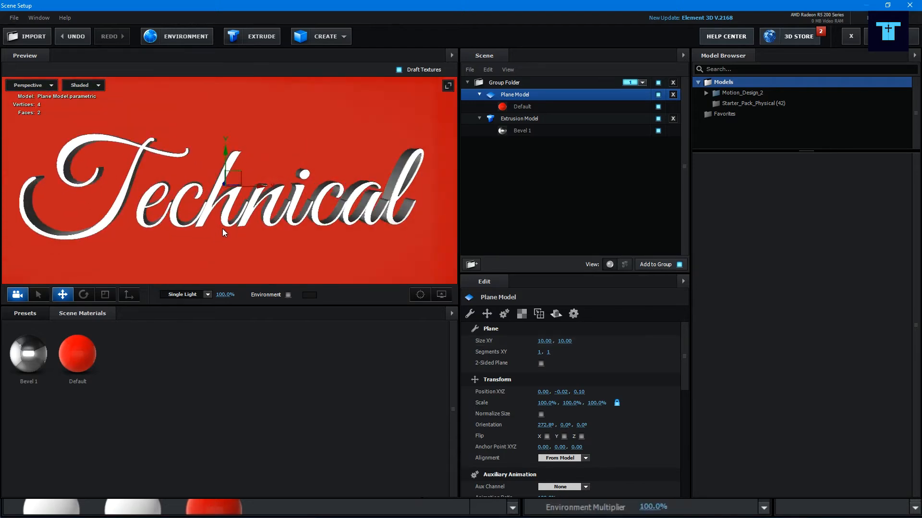
scroll(223, 227, down, 2)
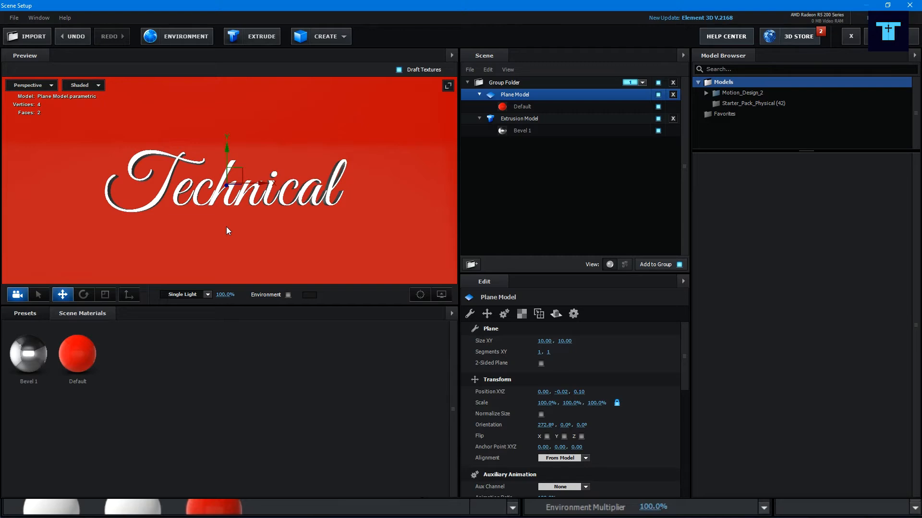
- Select the plane's Default material and bring its Reflectivity settings into view
click(529, 107)
drag(682, 356, 685, 380)
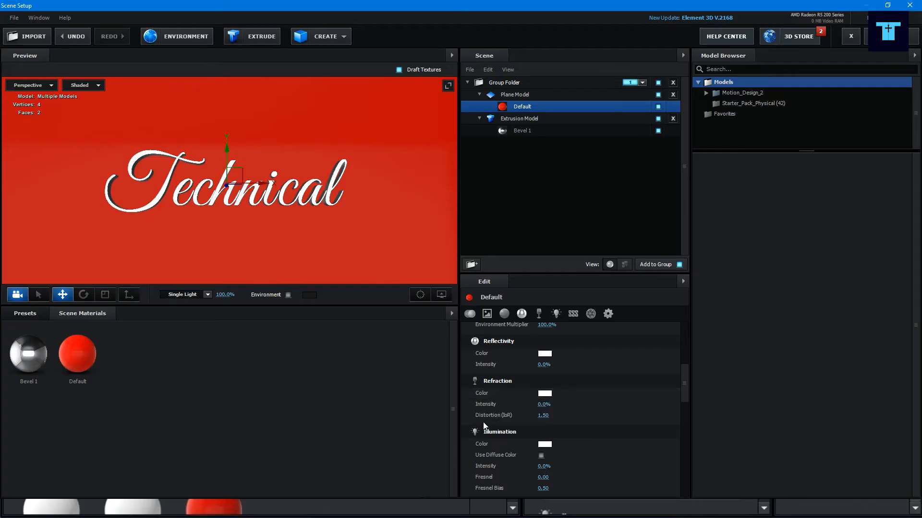
click(543, 404)
text(10)
key(Return)
key(ctrl+z)
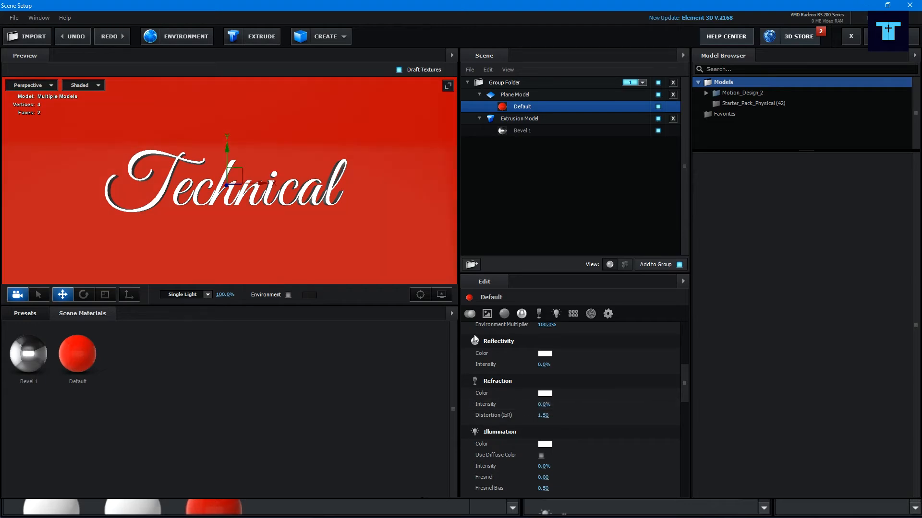
- Set the red material's reflectivity intensity to 10% and turn off Draft Textures for the preview
click(542, 365)
text(1)
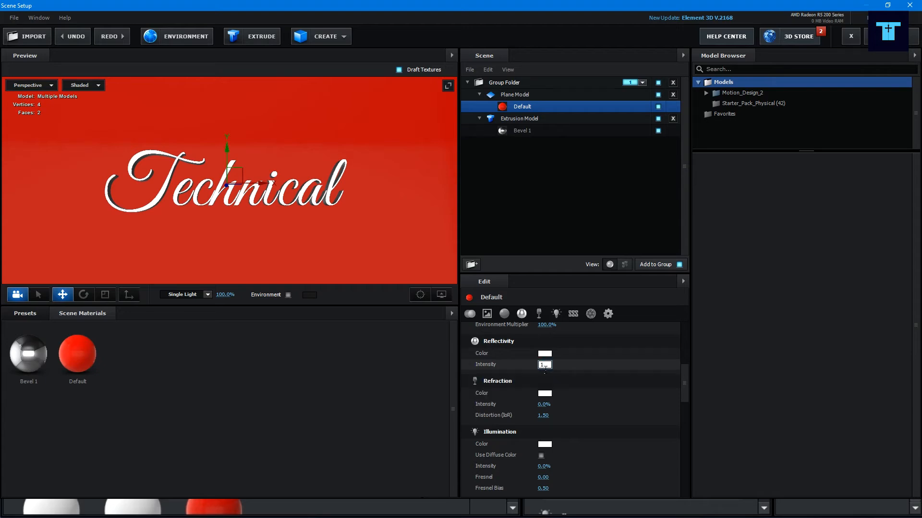
text(0)
key(Return)
drag(404, 235, 311, 233)
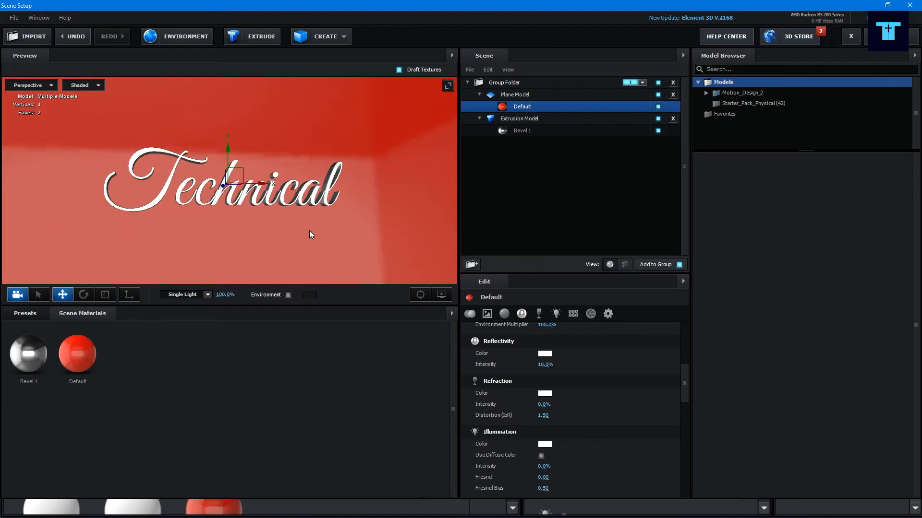
click(399, 70)
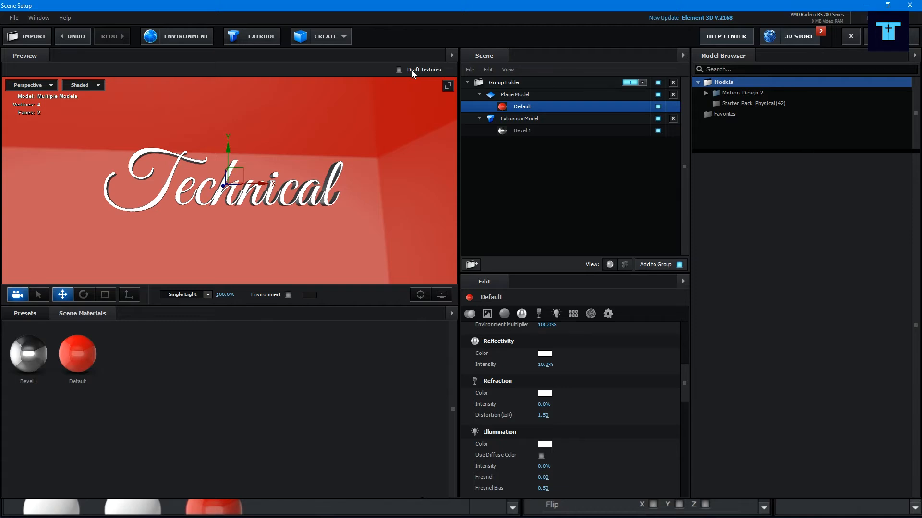
- Set the Plane Model's reflect mode to Mirror Surface and examine the text's reflections from several angles
click(520, 95)
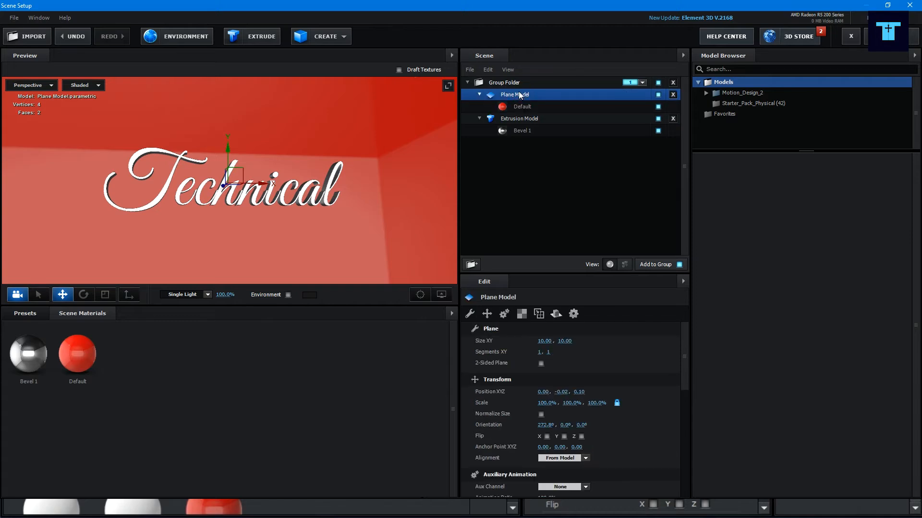
click(556, 316)
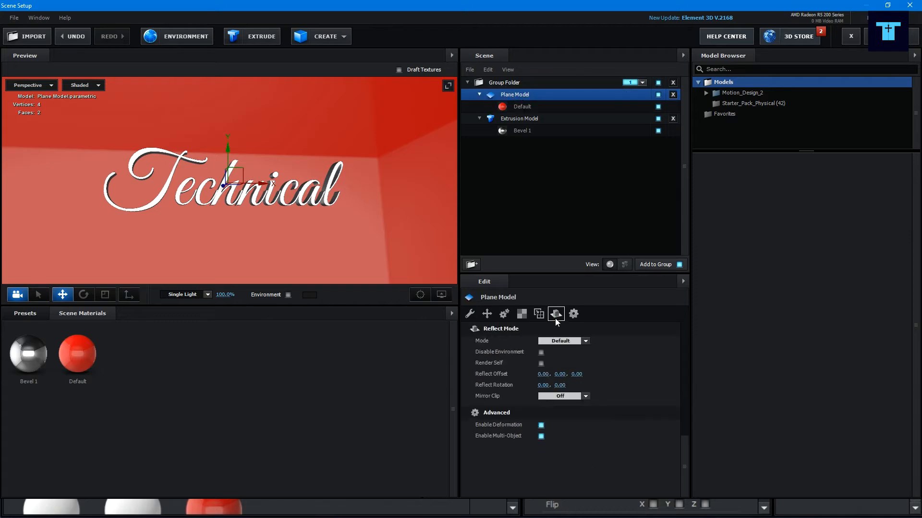
click(571, 342)
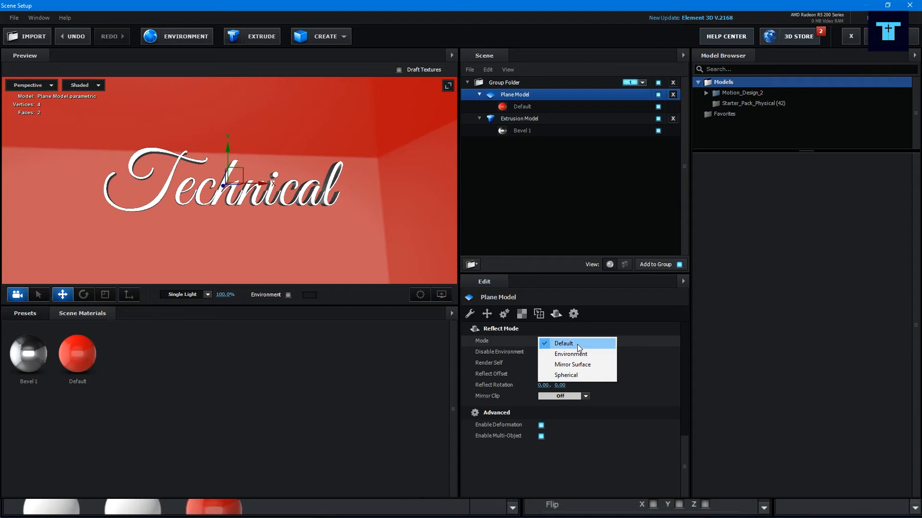
click(576, 365)
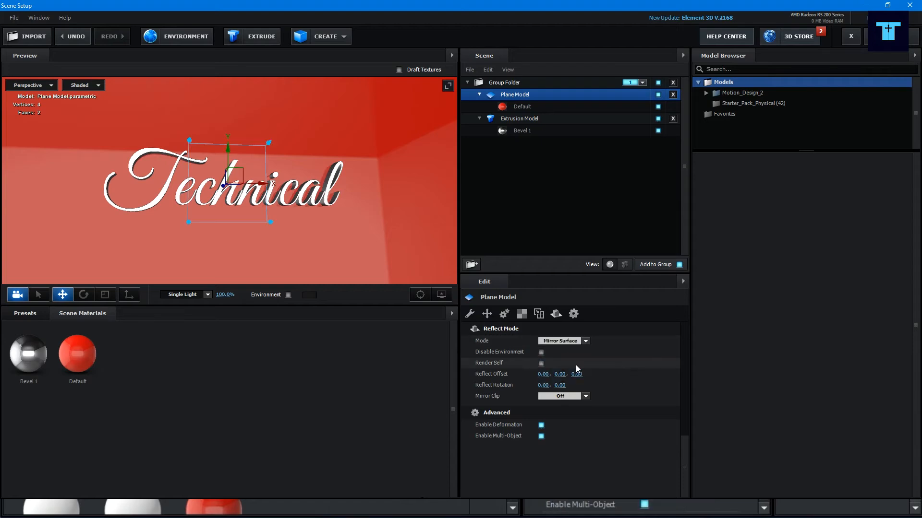
scroll(311, 232, up, 5)
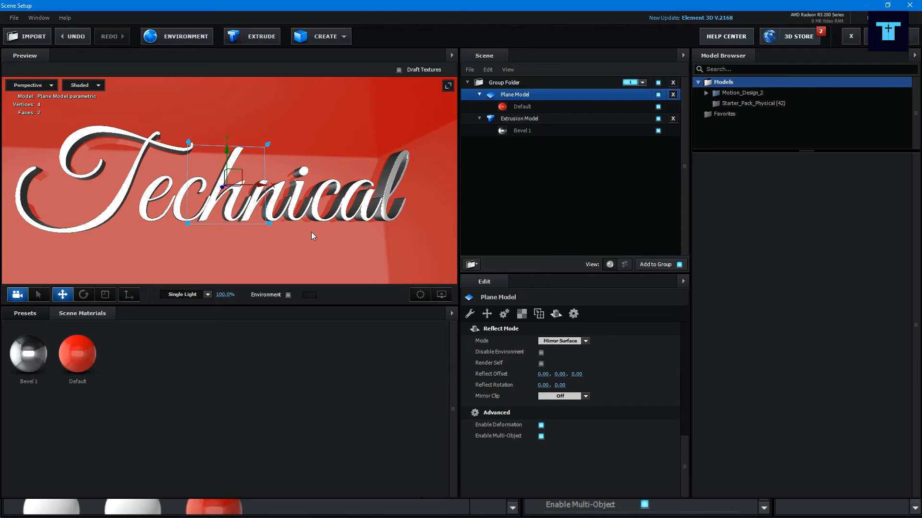
drag(319, 255, 185, 249)
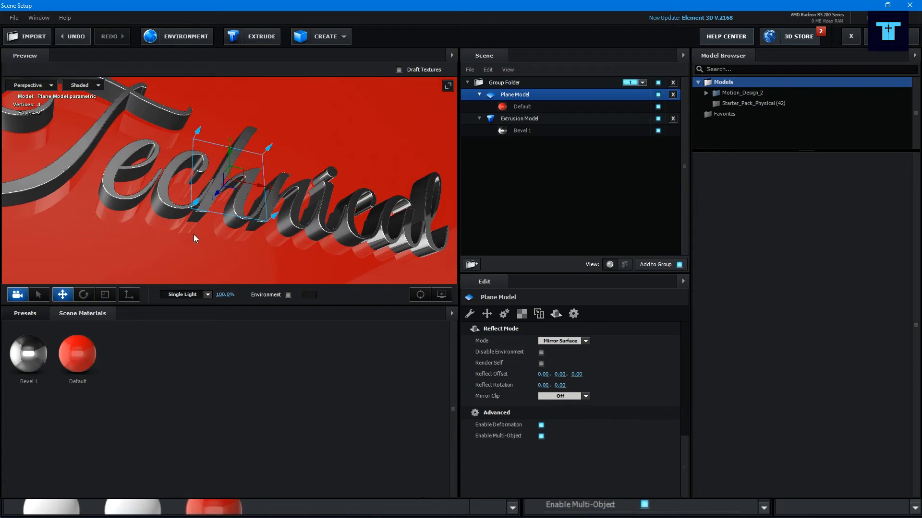
drag(371, 153, 345, 159)
scroll(345, 160, down, 4)
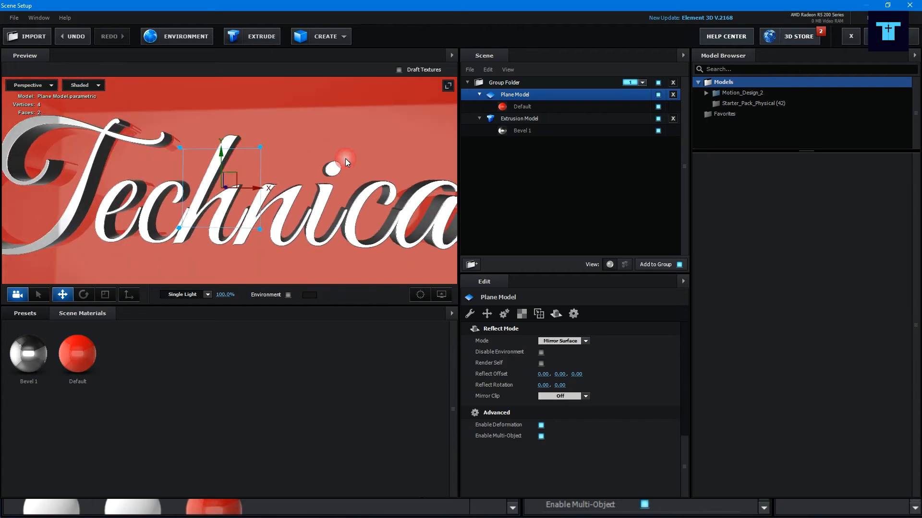
scroll(211, 212, up, 3)
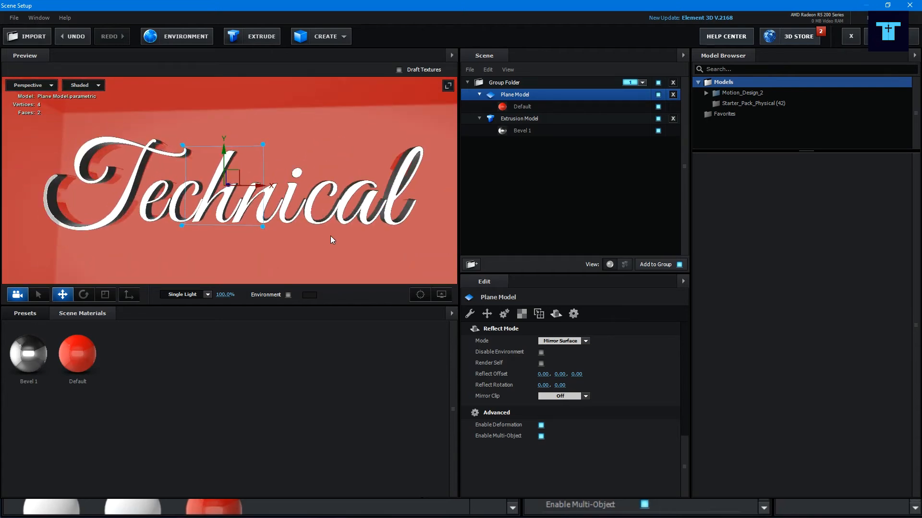
- Enable Show AO in the preview's view options and check the ambient occlusion shading around the text
middle_drag(330, 235, 336, 226)
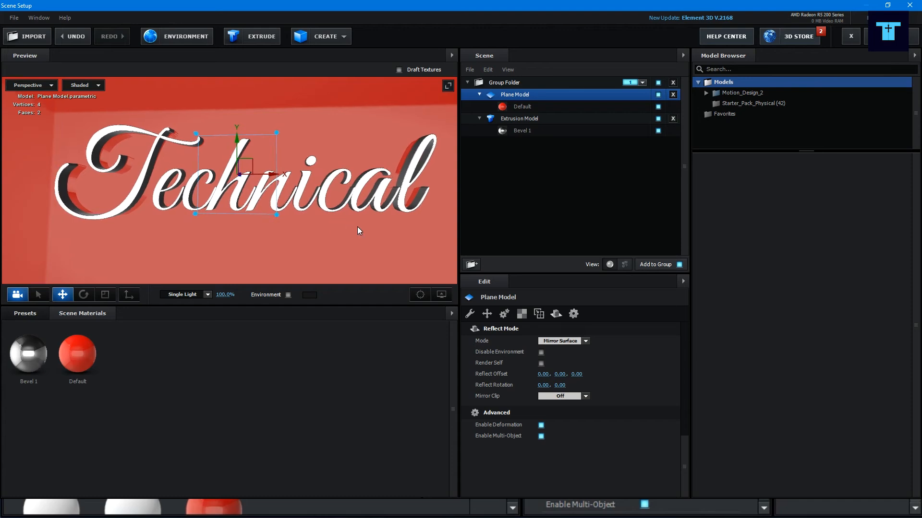
mouse_move(357, 228)
mouse_down()
mouse_move(376, 222)
mouse_move(348, 223)
mouse_move(343, 235)
mouse_up()
drag(336, 236, 320, 234)
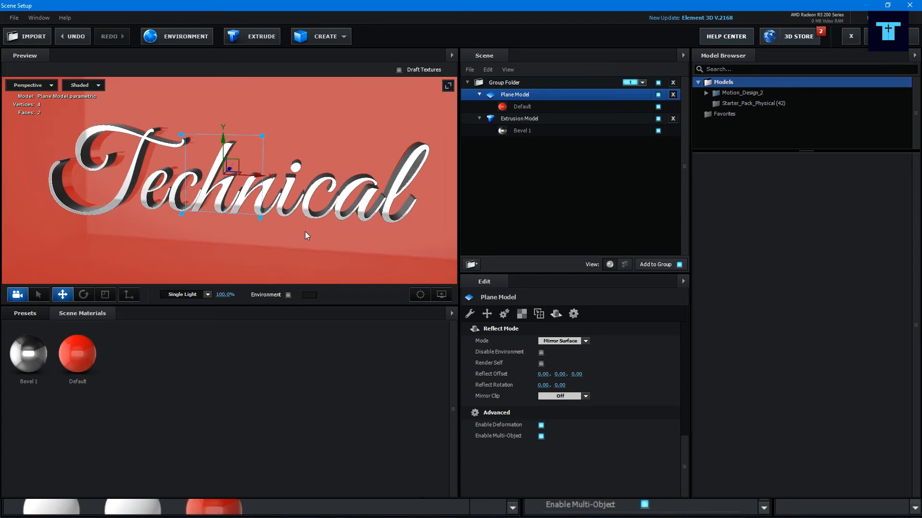
click(441, 295)
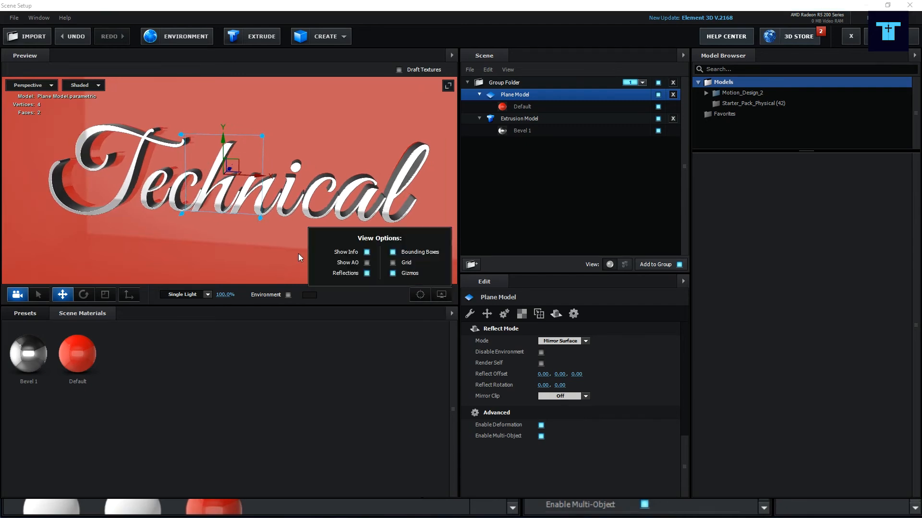
click(366, 262)
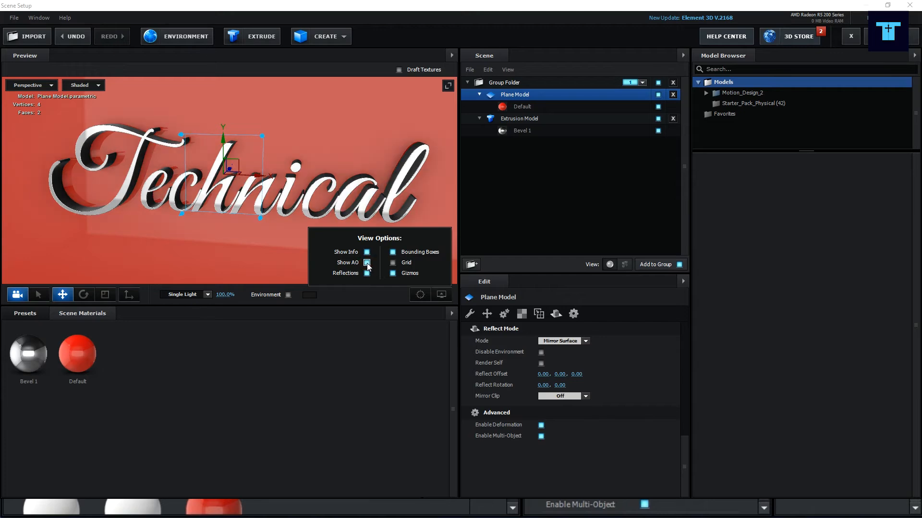
click(272, 241)
drag(273, 240, 328, 188)
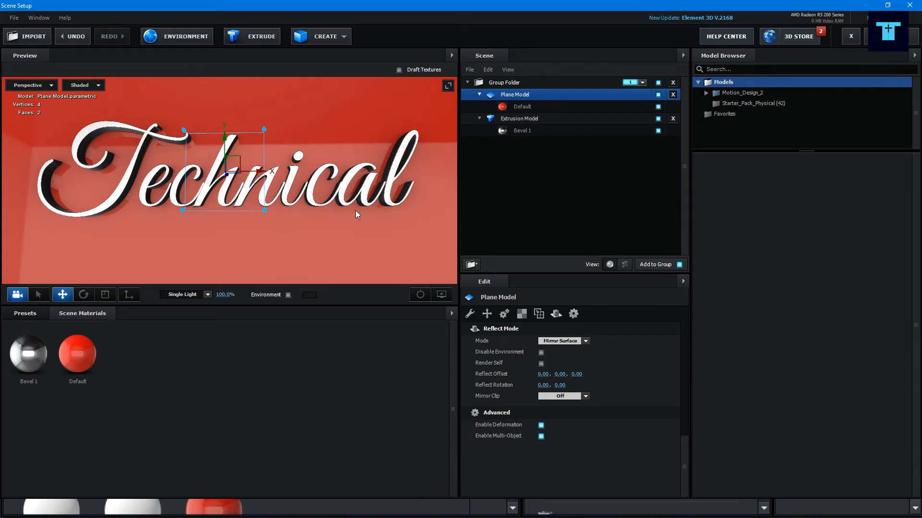
- Set the Extrusion Model's reflect mode to Spherical and examine the reflections on the letters from a tilted angle
click(531, 121)
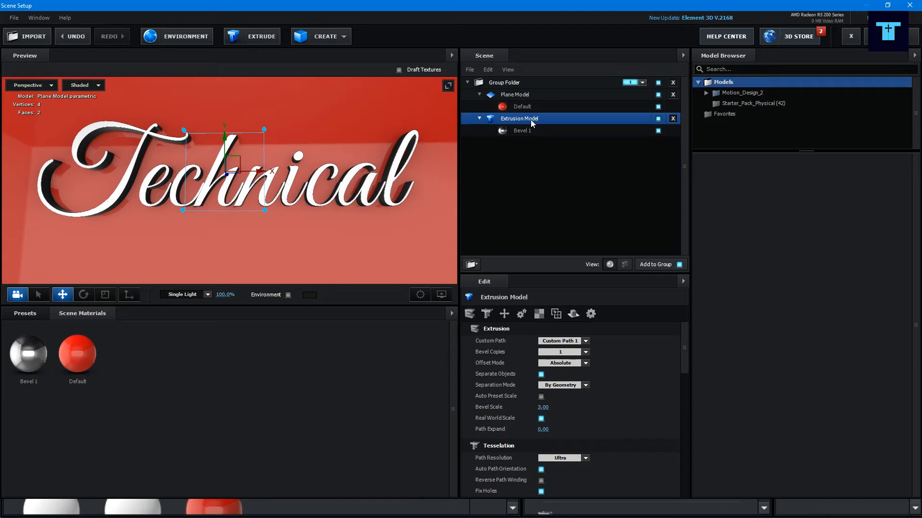
click(572, 315)
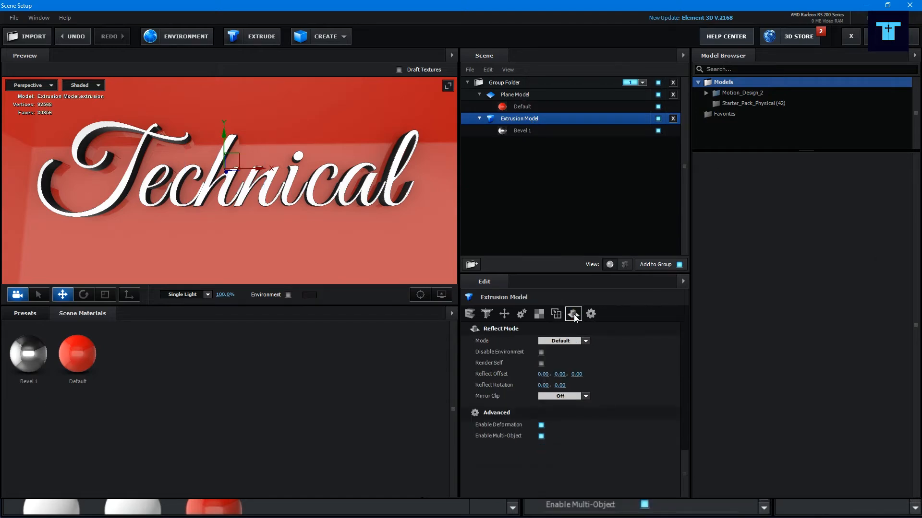
click(570, 339)
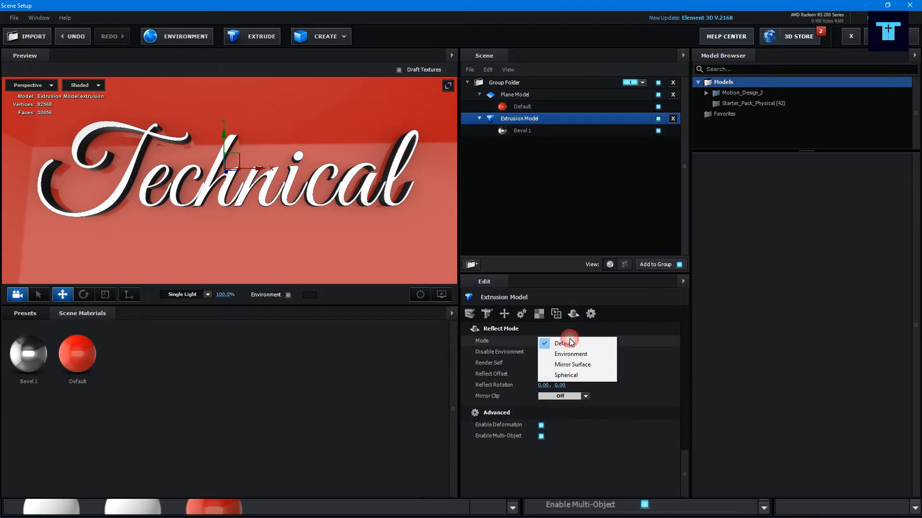
click(581, 379)
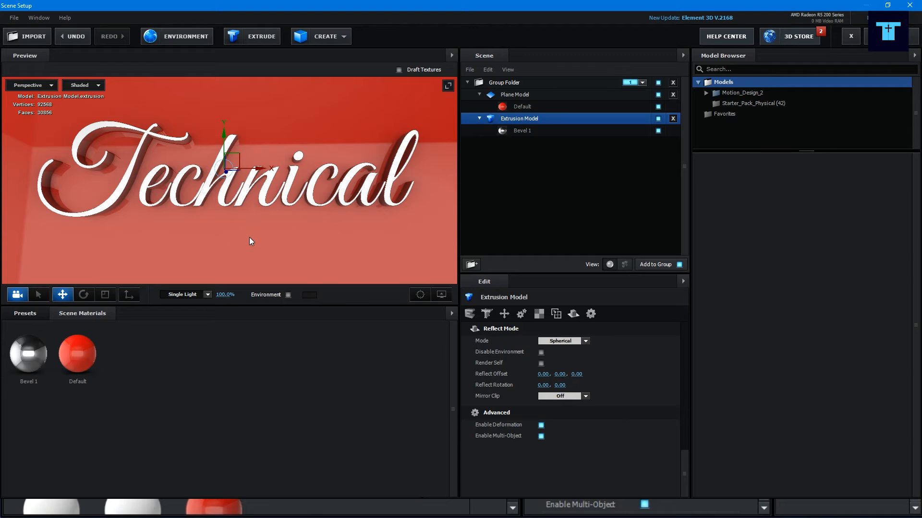
drag(270, 202, 307, 173)
drag(270, 207, 223, 205)
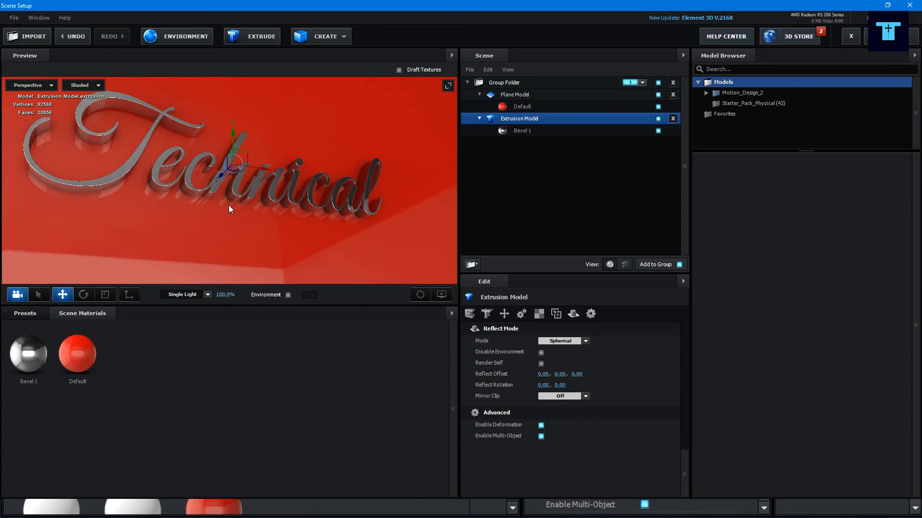
scroll(238, 204, up, 5)
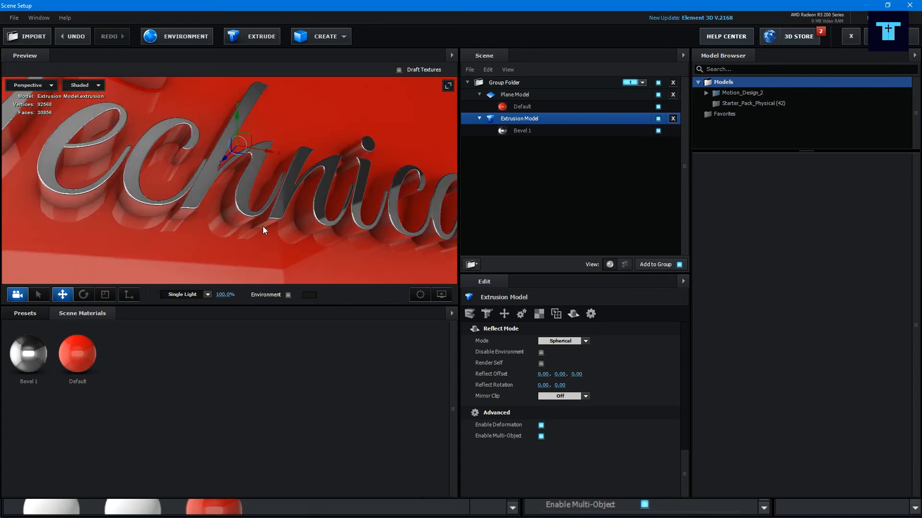
scroll(223, 227, down, 5)
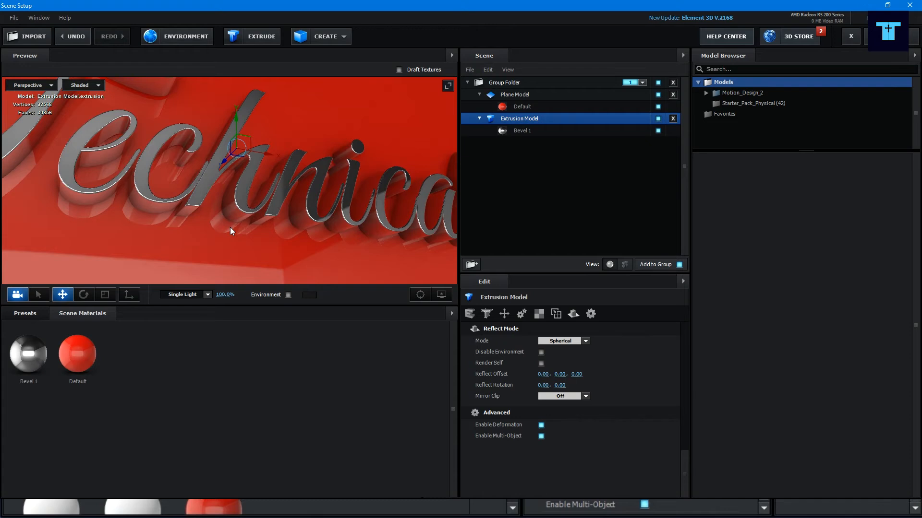
scroll(269, 225, down, 3)
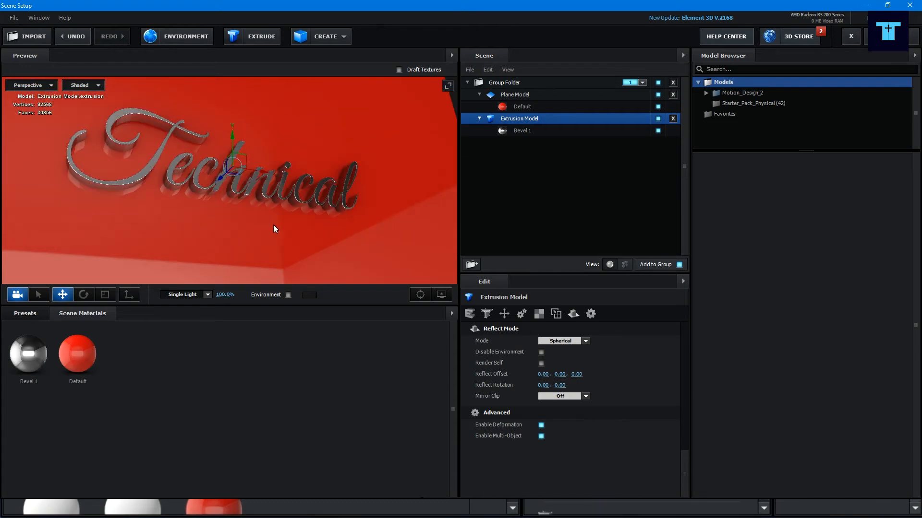
- Rename the Extrusion Model to "Technical"
double_click(536, 119)
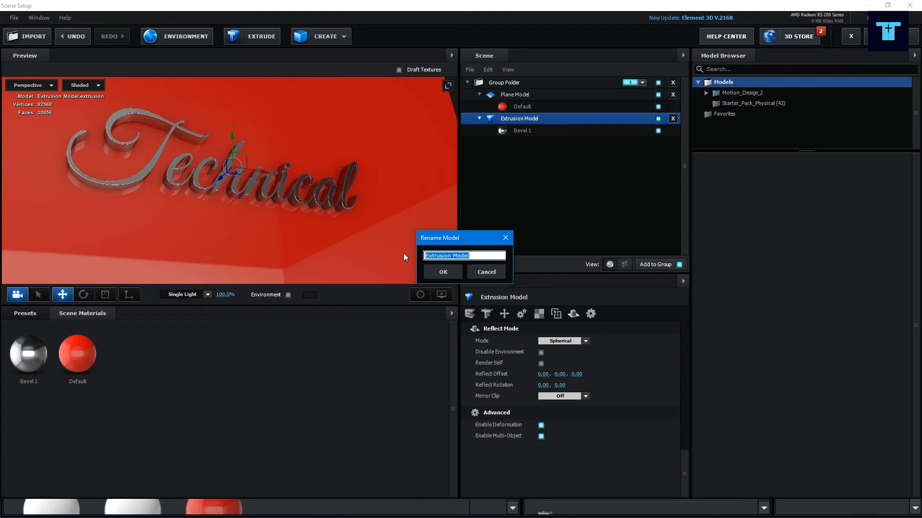
key(BackSpace)
text(Technical)
click(459, 271)
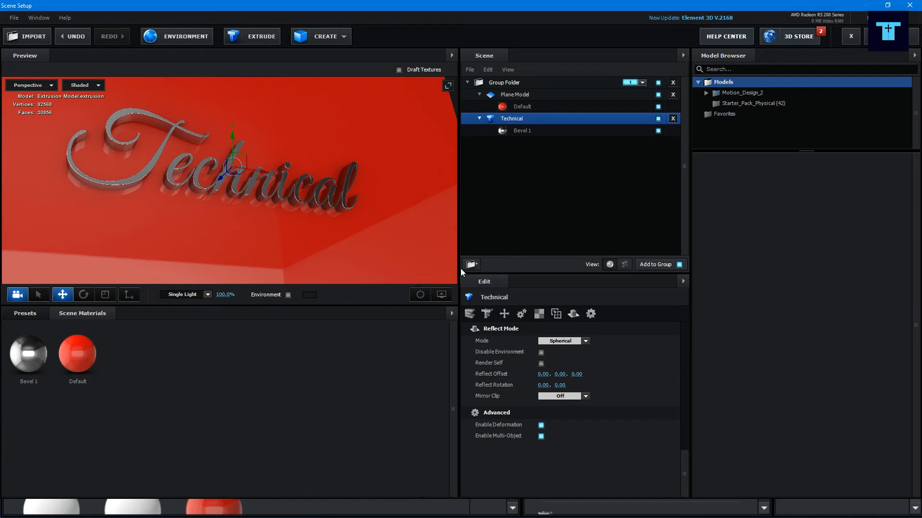
- Set the Technical model's Bevel Copies to 2 and turn the text to a near-frontal view
click(513, 127)
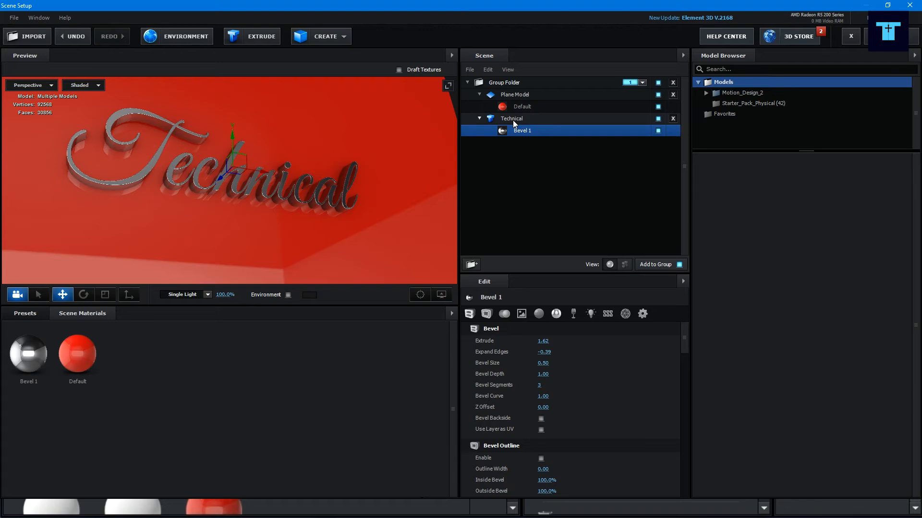
click(513, 120)
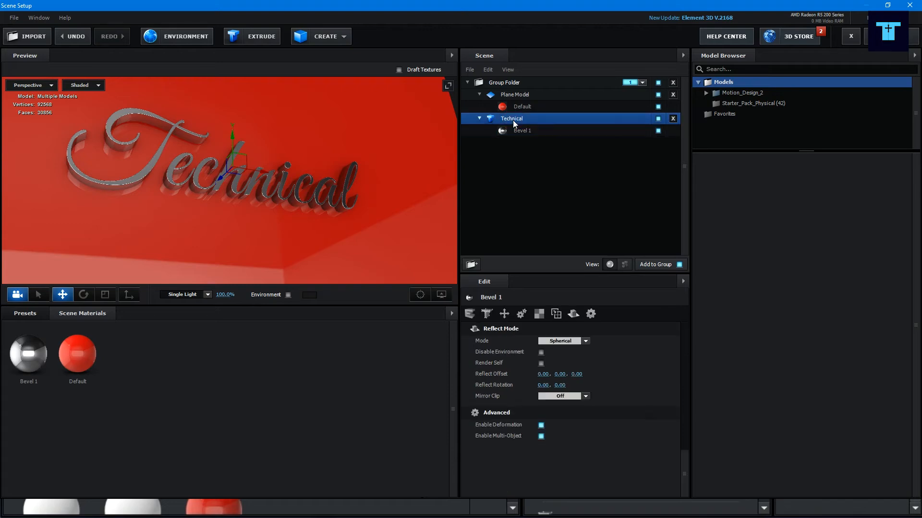
click(469, 313)
click(545, 354)
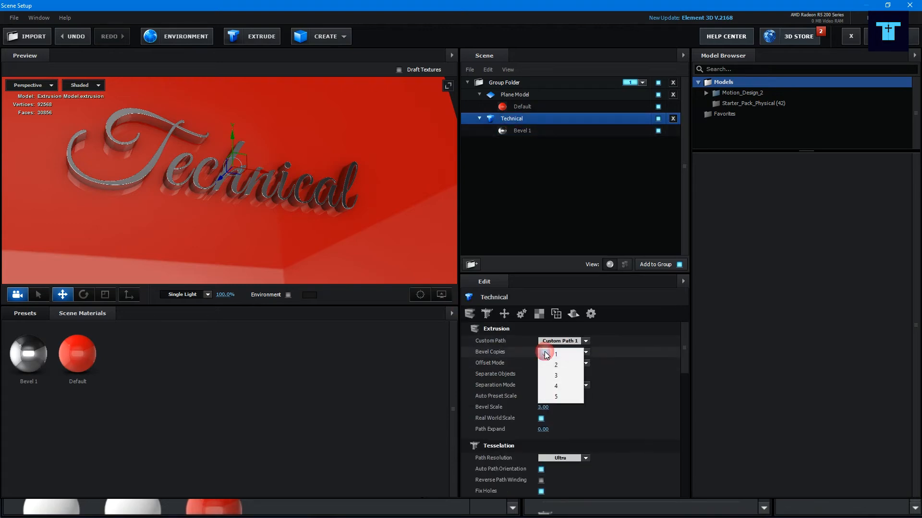
click(559, 366)
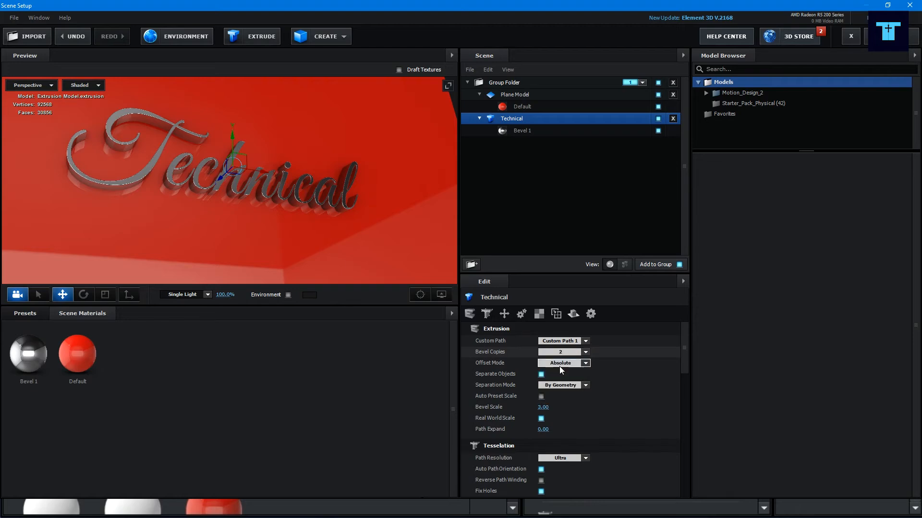
mouse_move(382, 170)
mouse_down()
mouse_move(371, 203)
mouse_move(364, 178)
mouse_move(377, 171)
mouse_up()
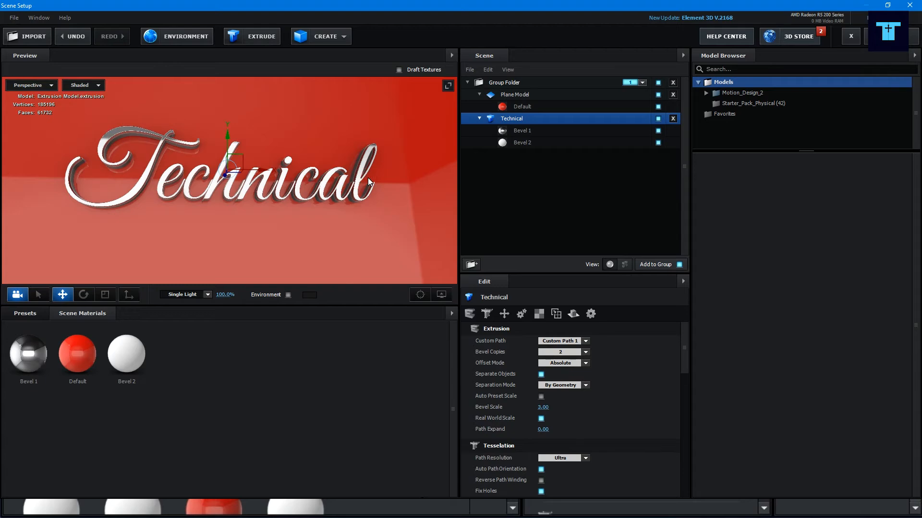
- Set the Bevel 2 material's reflectivity intensity to 100%
click(517, 142)
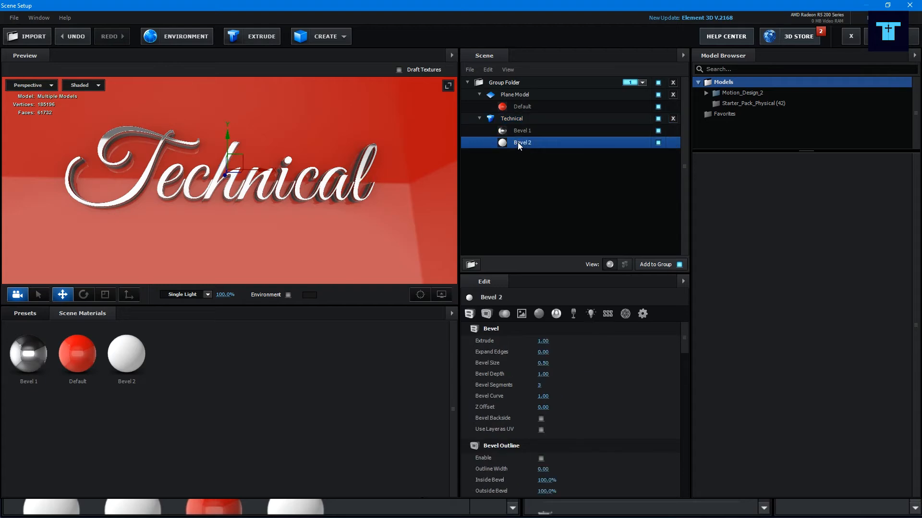
drag(684, 338, 683, 401)
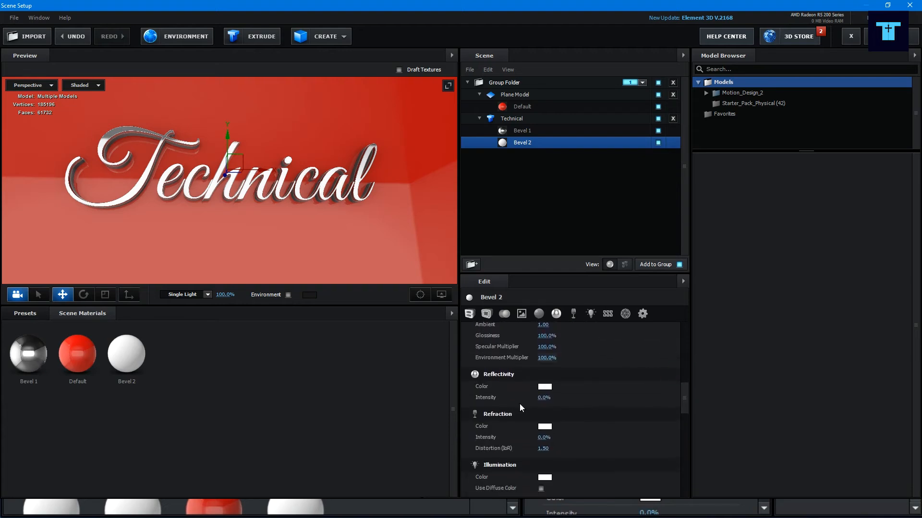
drag(549, 400, 652, 392)
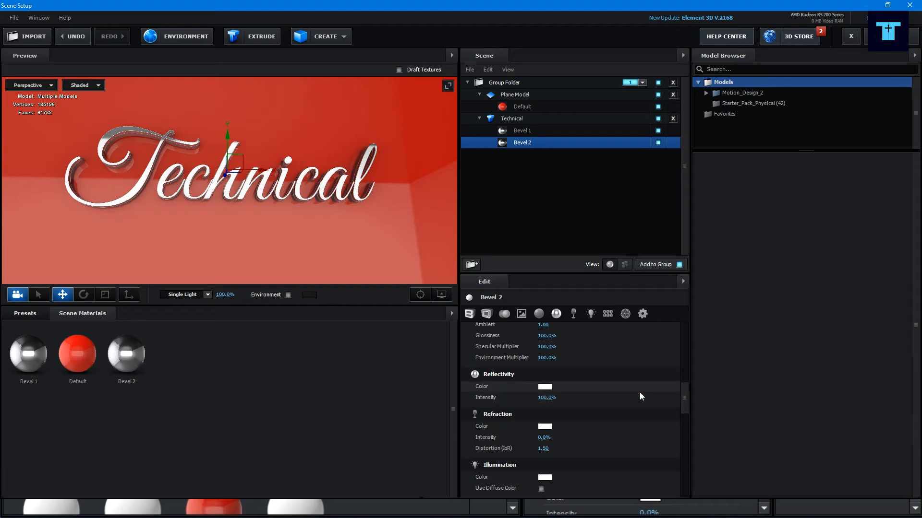
- Try an Extrude value of 0.56 on Bevel 2 and examine the letter sides up close
click(469, 314)
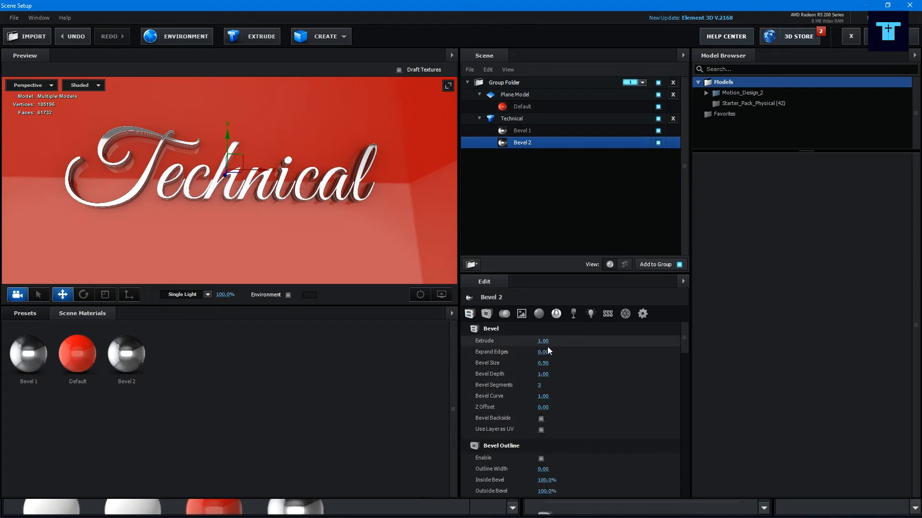
drag(553, 343, 529, 344)
scroll(221, 193, up, 8)
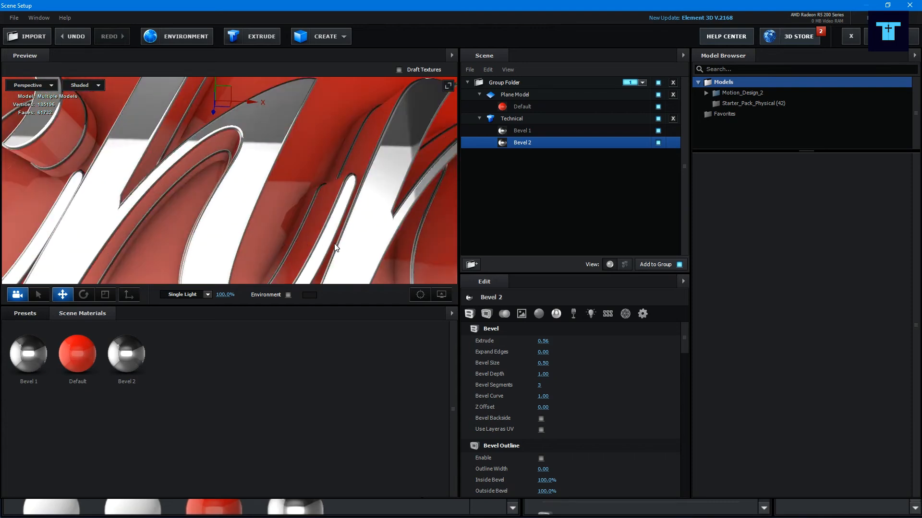
scroll(329, 234, up, 3)
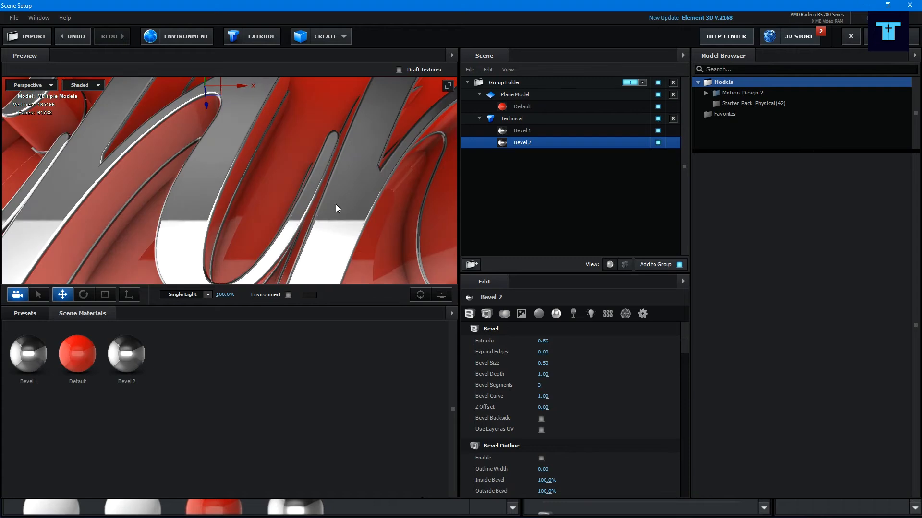
drag(341, 185, 330, 221)
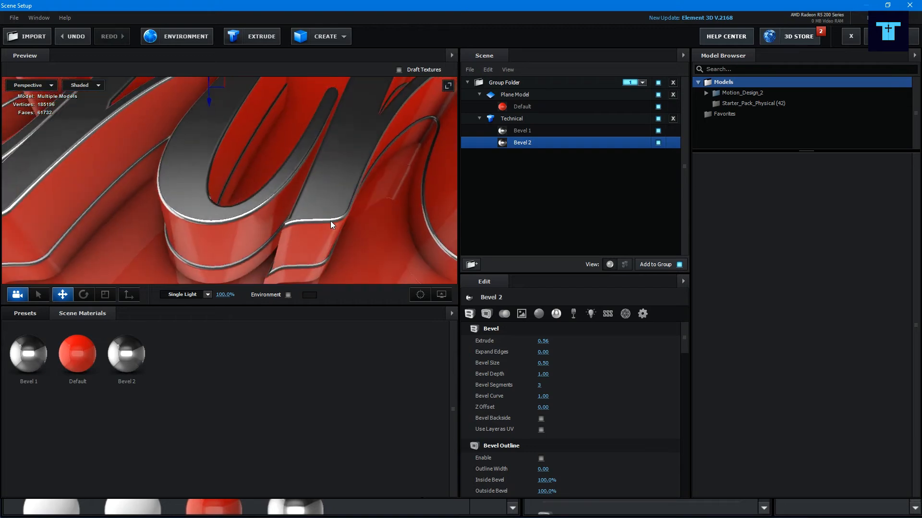
- Set Bevel 2's Extrude to 1.55 and inspect the doubled bevel edges on the whole text and up close
drag(548, 342, 590, 336)
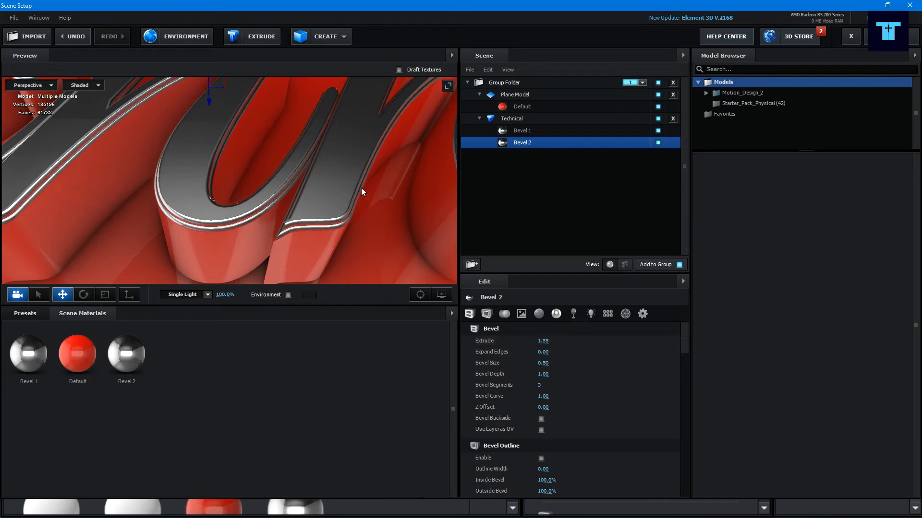
scroll(361, 188, down, 1)
scroll(362, 189, down, 6)
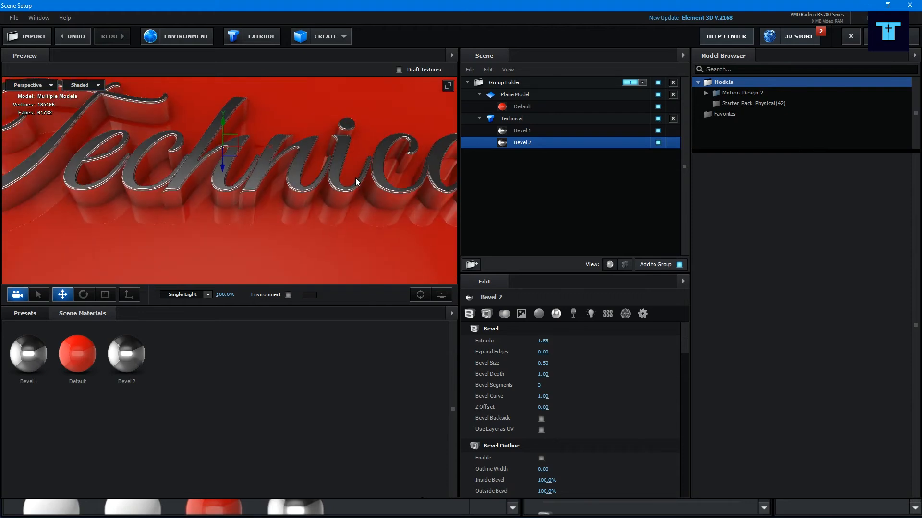
drag(355, 201, 354, 185)
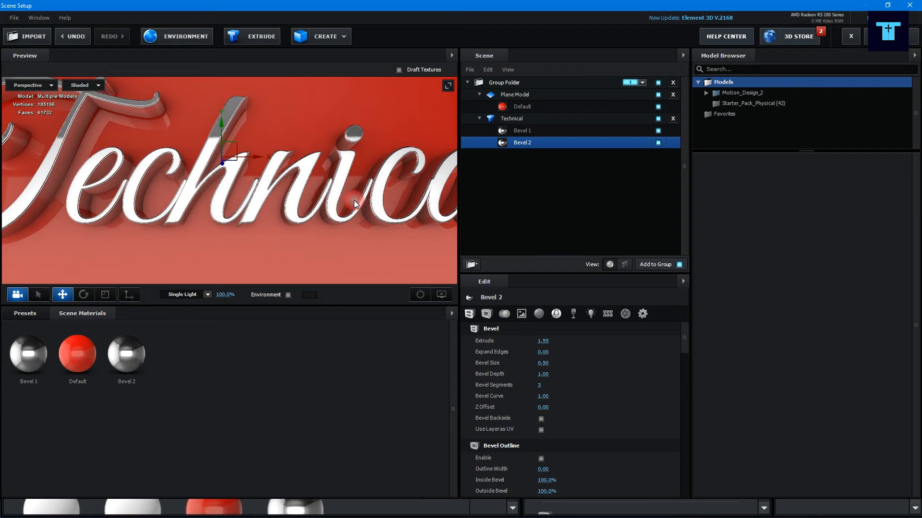
scroll(354, 203, down, 3)
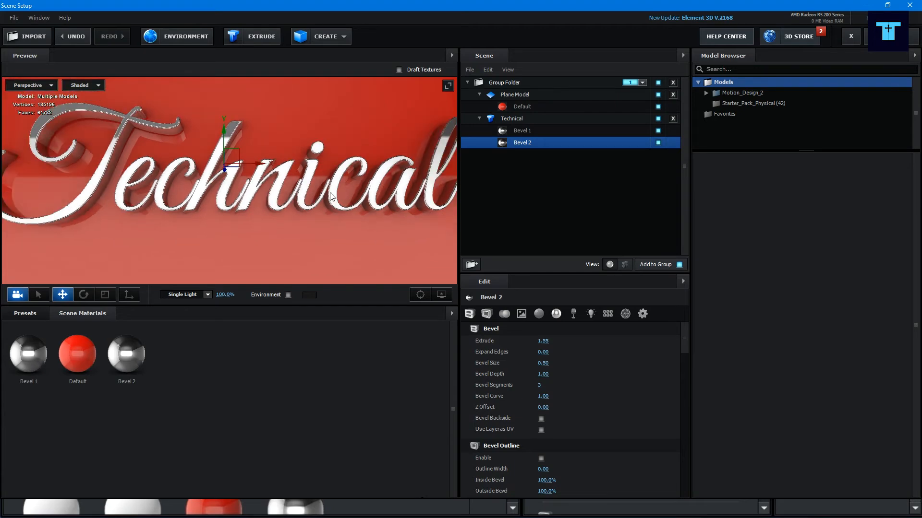
scroll(330, 194, down, 3)
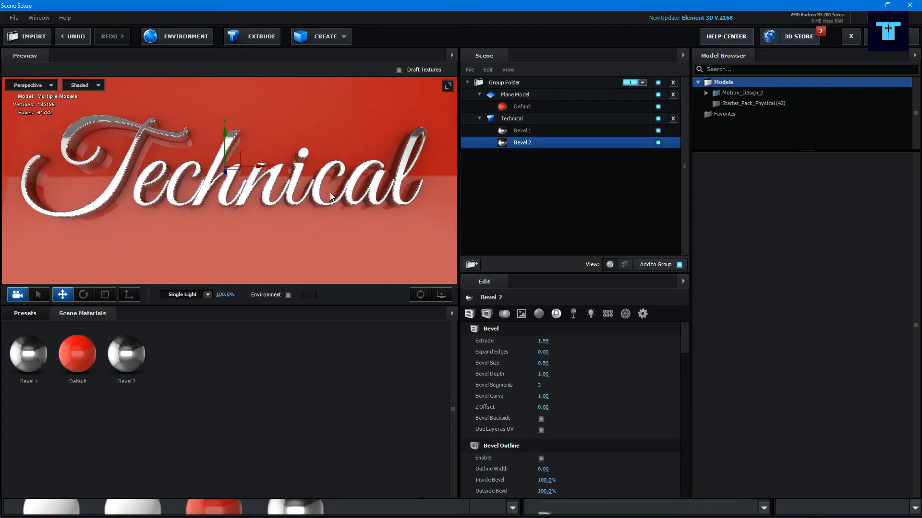
scroll(337, 194, down, 2)
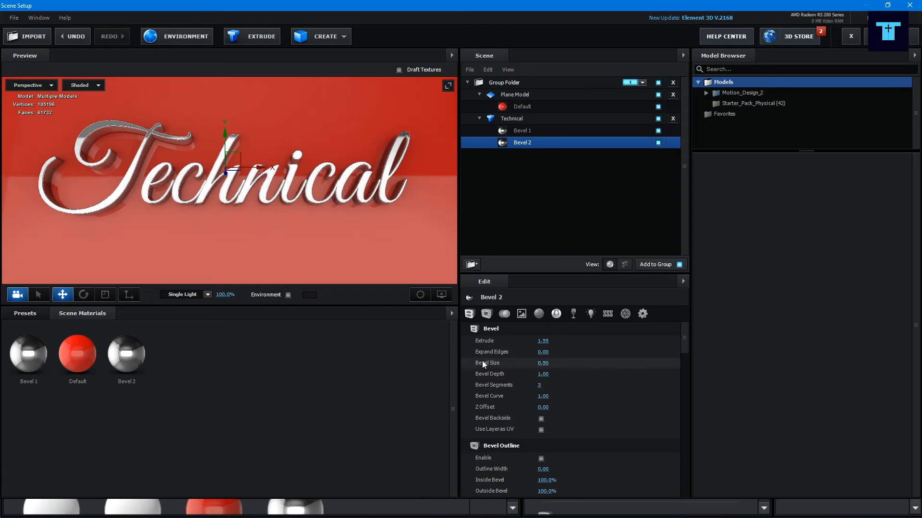
scroll(270, 201, up, 6)
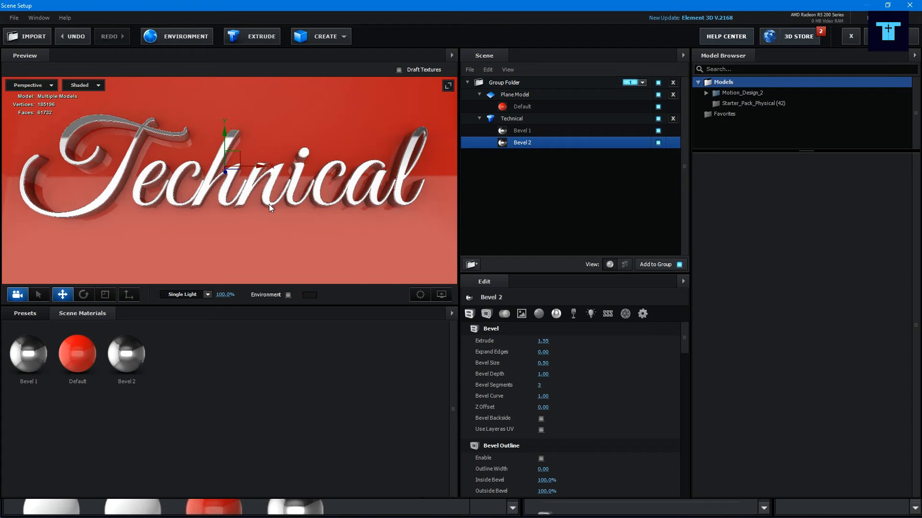
scroll(349, 247, up, 2)
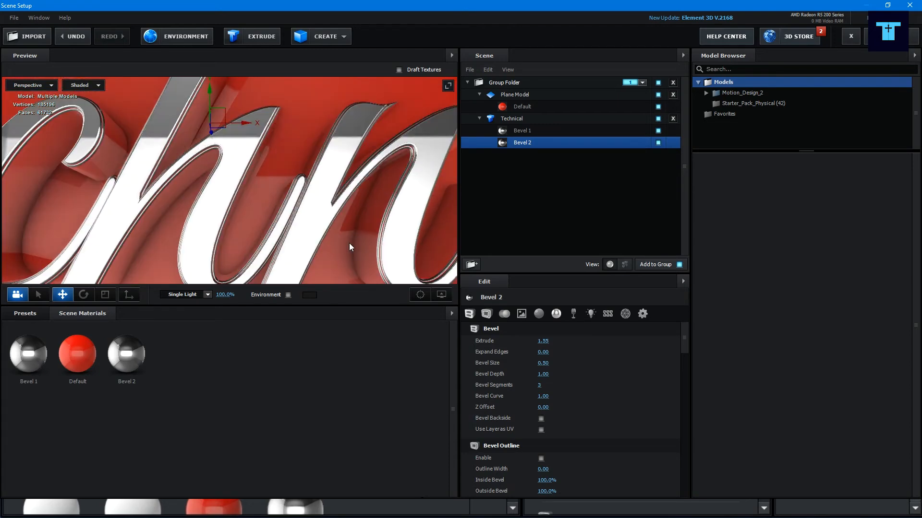
- Set Bevel 2's Bevel Size to 0.19 and check the thinner edges on the whole text from different angles
scroll(310, 183, up, 5)
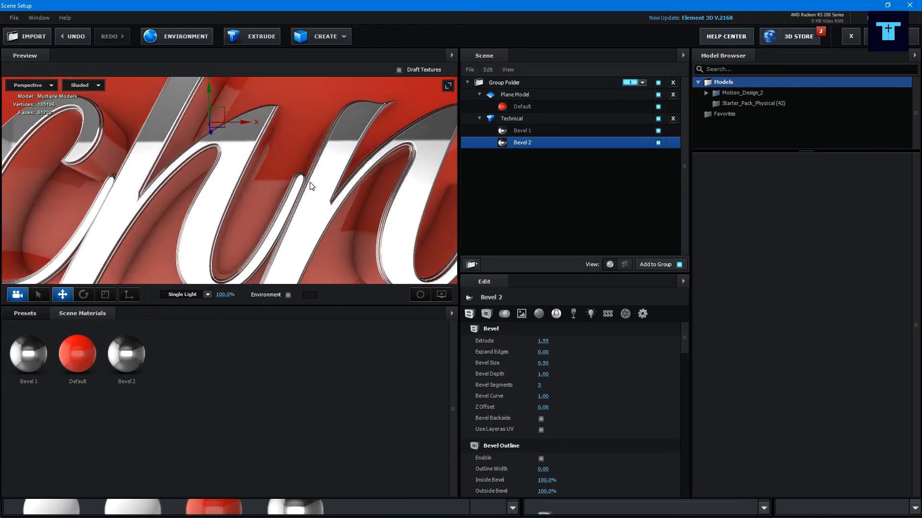
scroll(342, 222, down, 5)
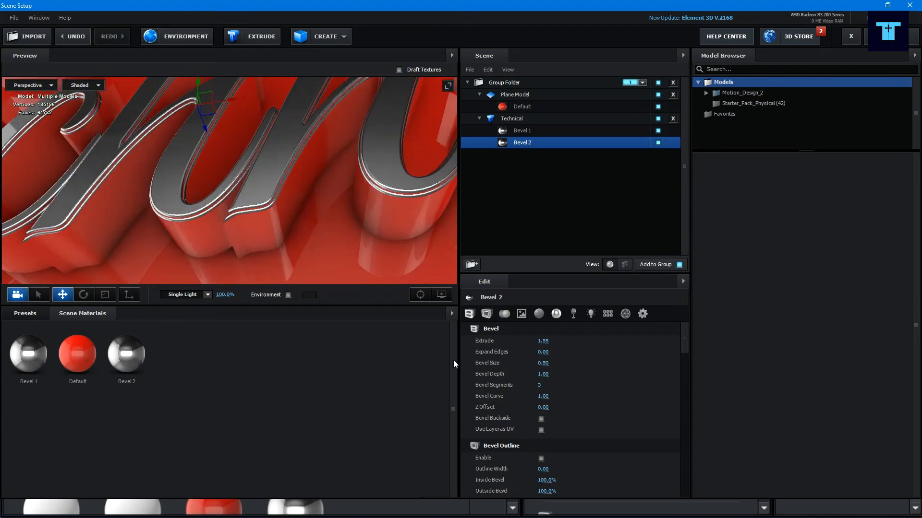
drag(552, 367, 538, 368)
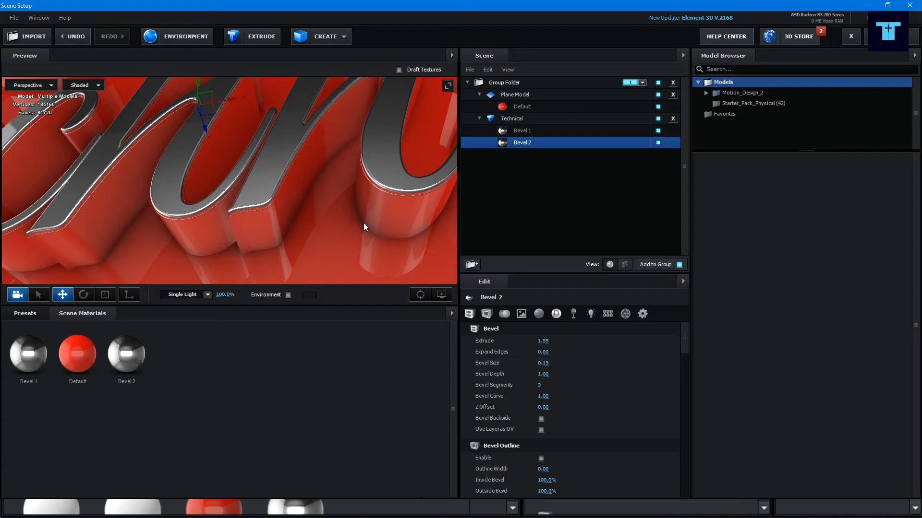
scroll(339, 212, down, 5)
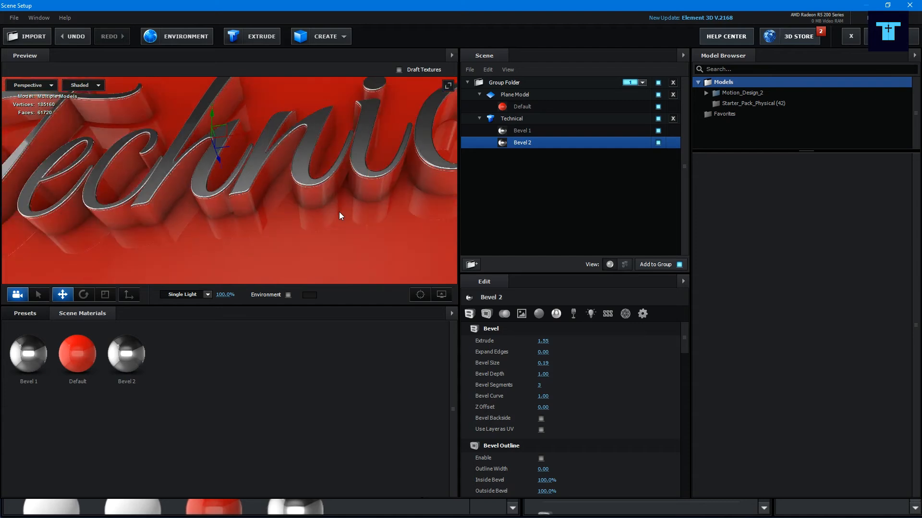
scroll(339, 212, down, 3)
scroll(339, 212, down, 3)
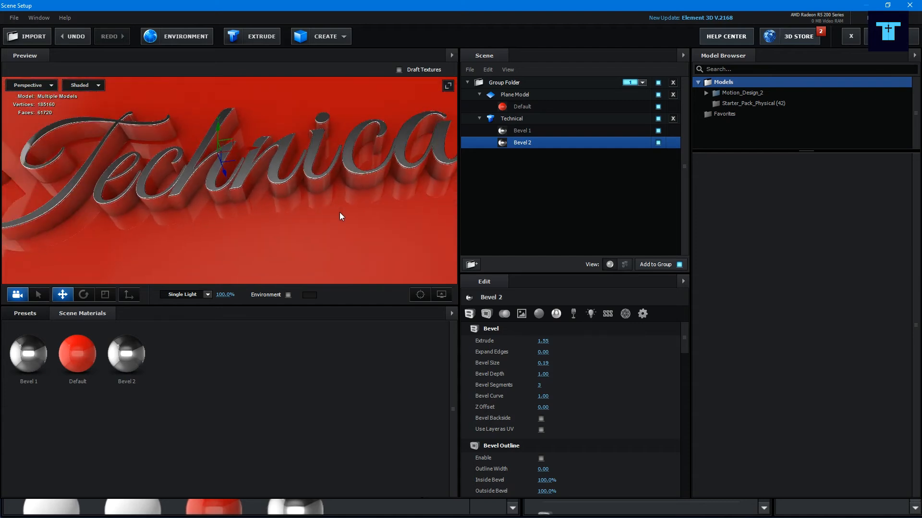
scroll(340, 212, down, 2)
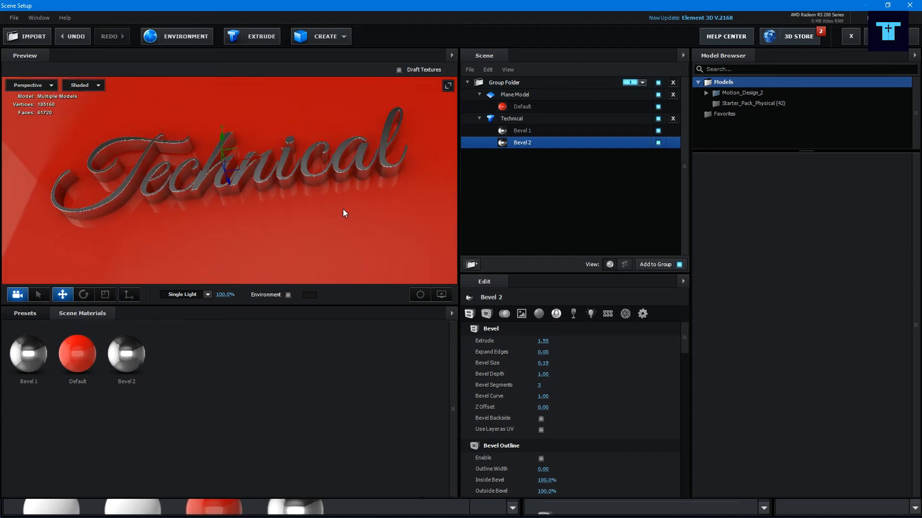
drag(351, 227, 333, 246)
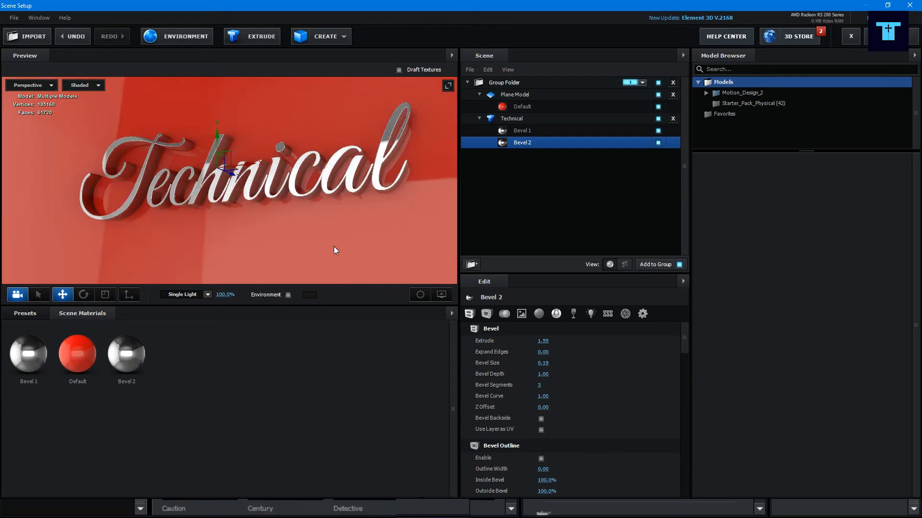
click(520, 116)
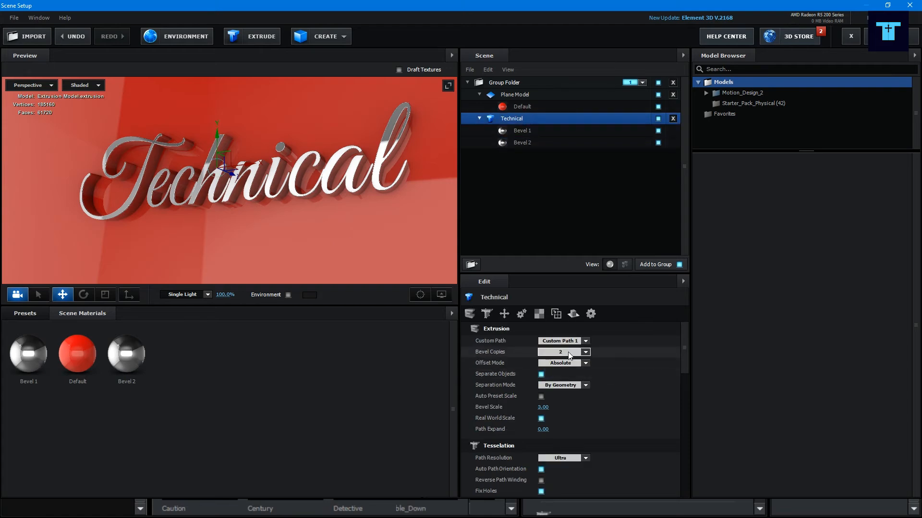
double_click(511, 120)
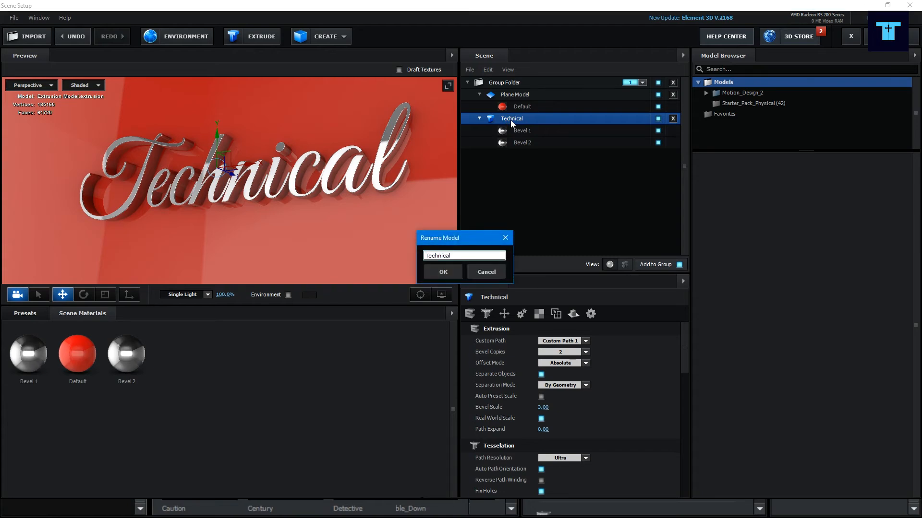
click(443, 272)
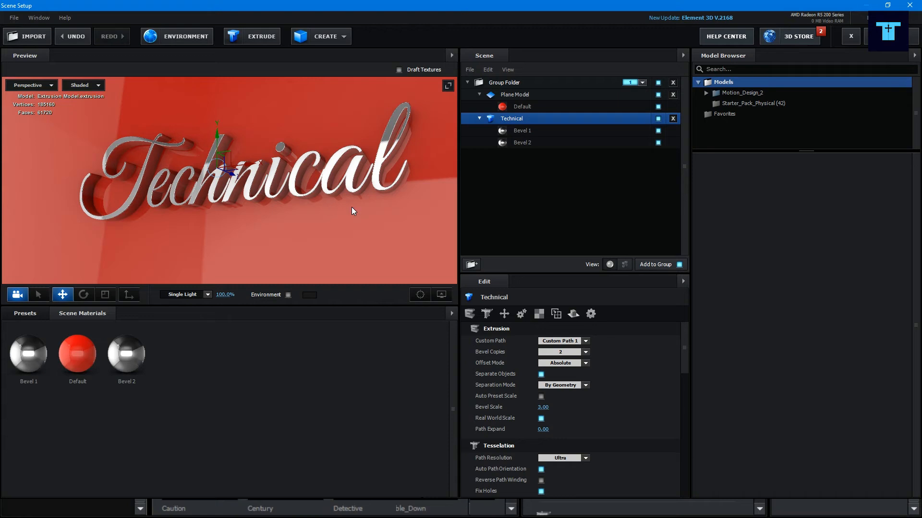
key(ctrl+z)
key(ctrl+z)
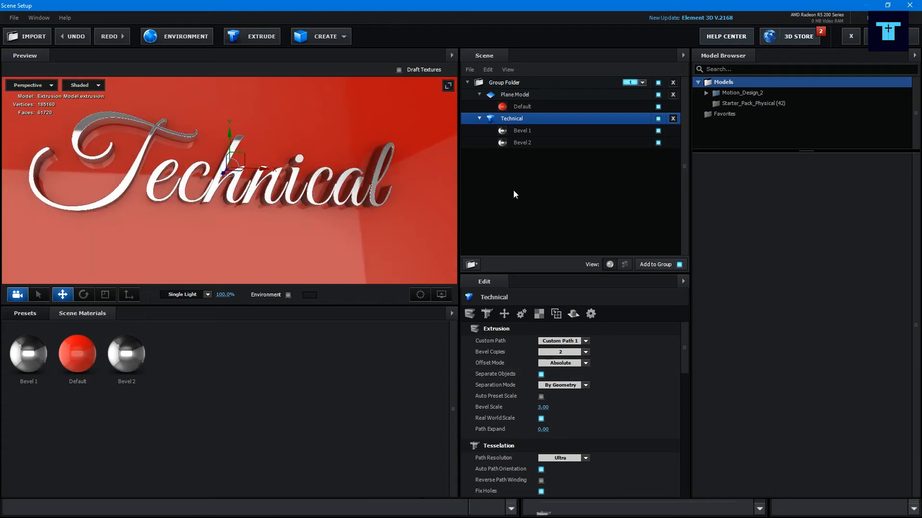
- Collapse both models in the scene list, select the Technical model and hide the Plane Model
click(479, 95)
click(478, 96)
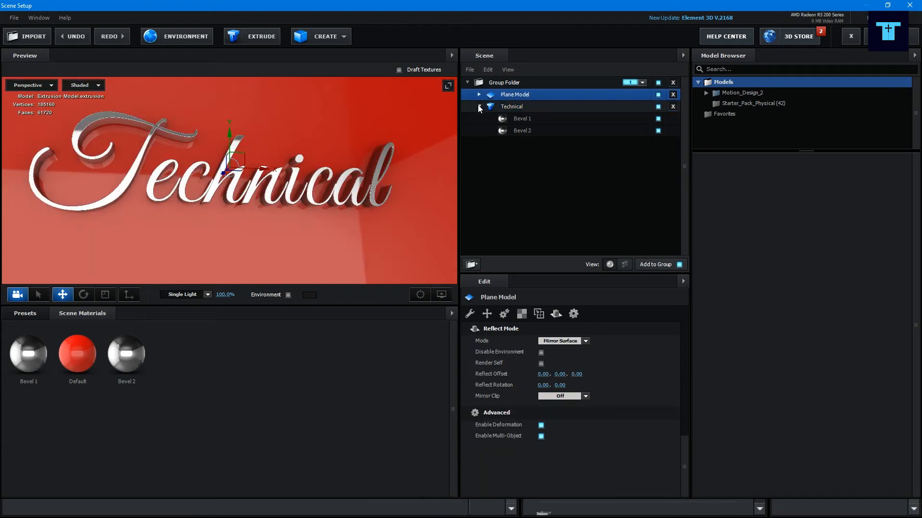
click(479, 106)
click(587, 106)
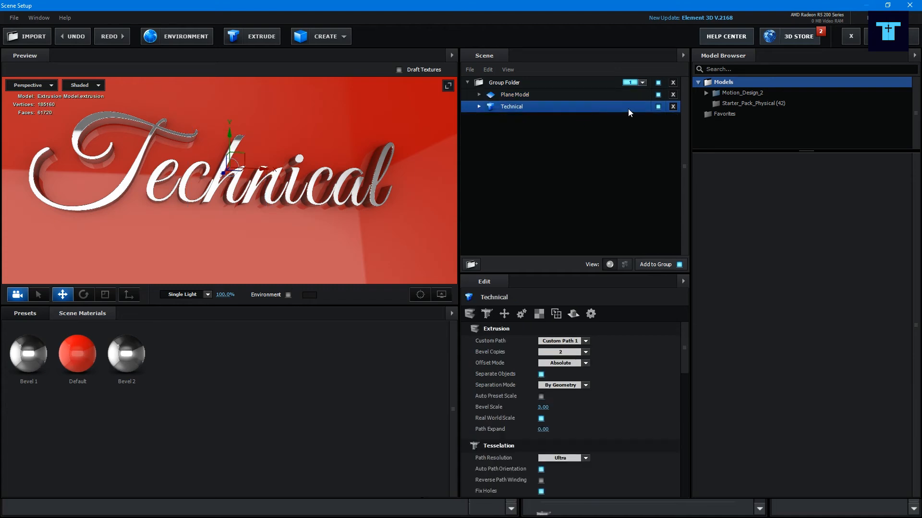
click(658, 94)
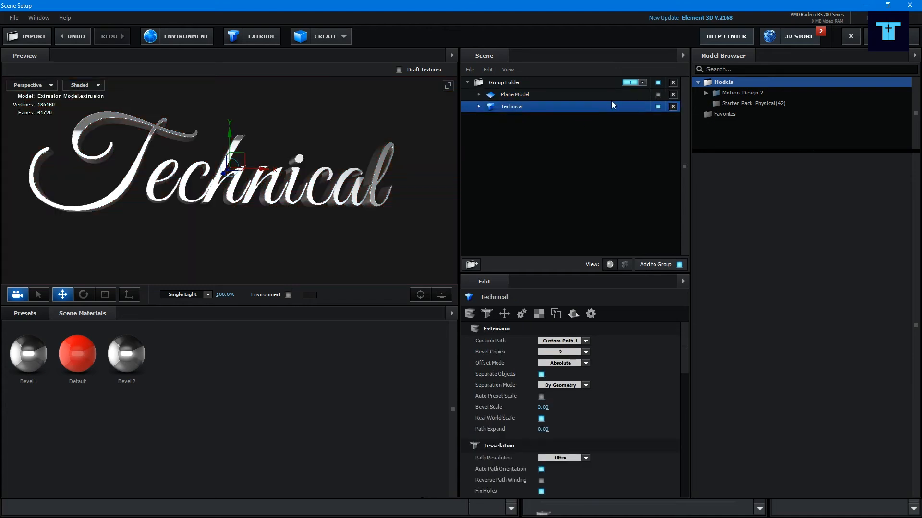
- Apply the Bold preset from the Physical bevel presets to the Technical model and inspect the letters up close
click(26, 314)
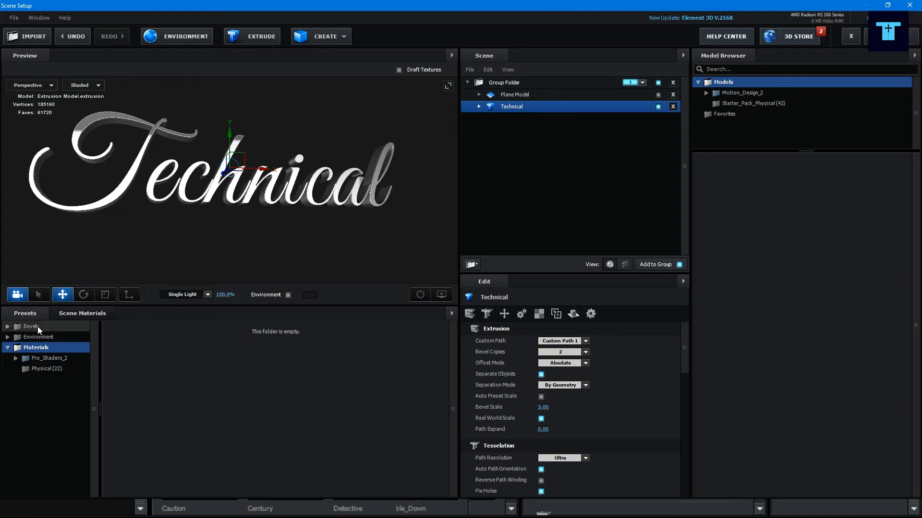
click(24, 326)
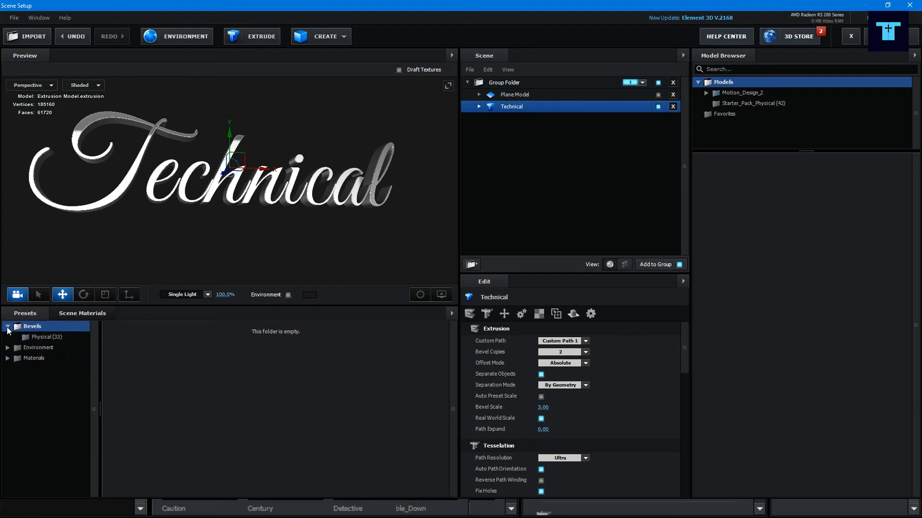
click(43, 337)
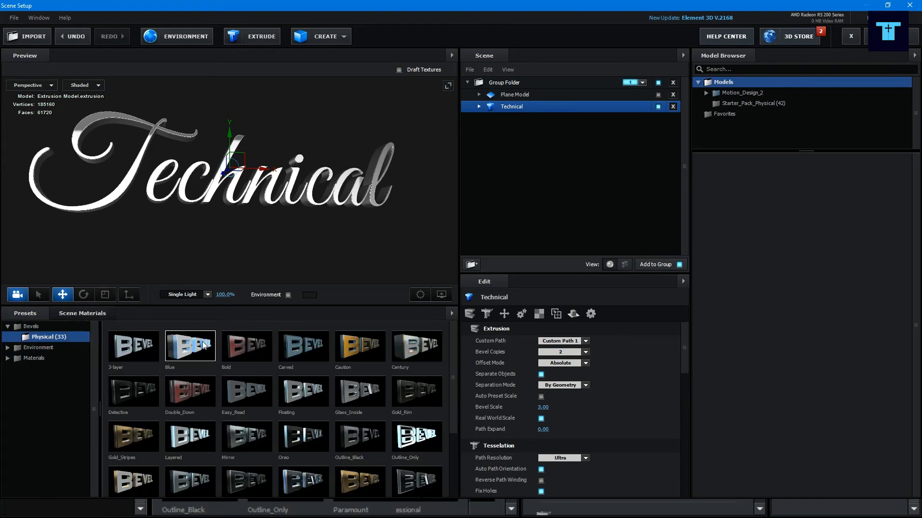
click(269, 355)
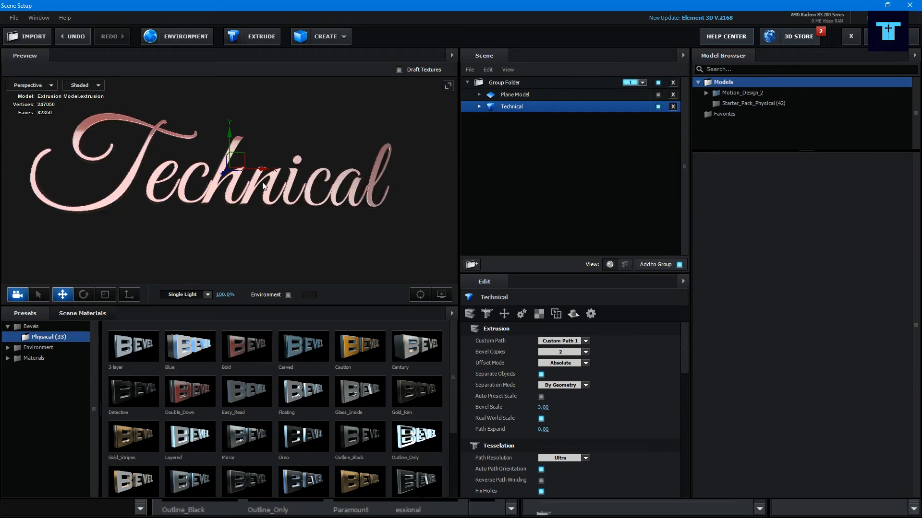
drag(298, 231, 255, 163)
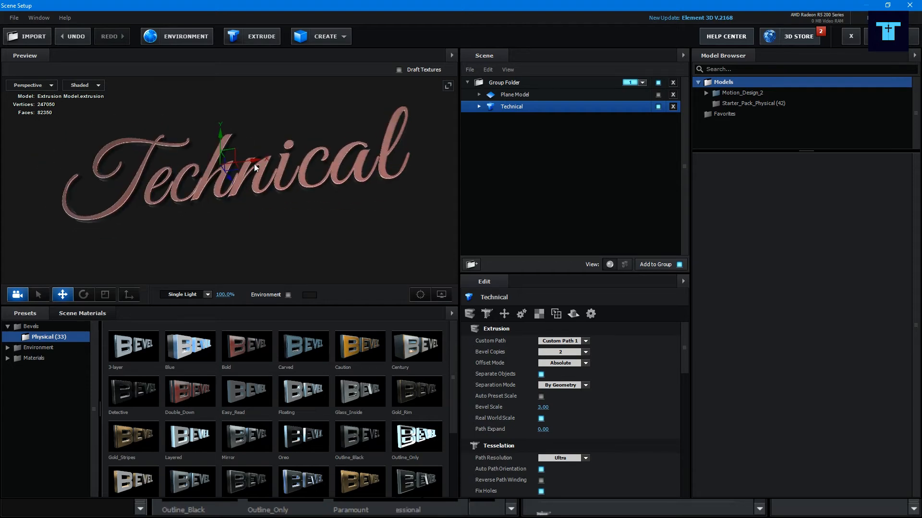
scroll(254, 158, up, 5)
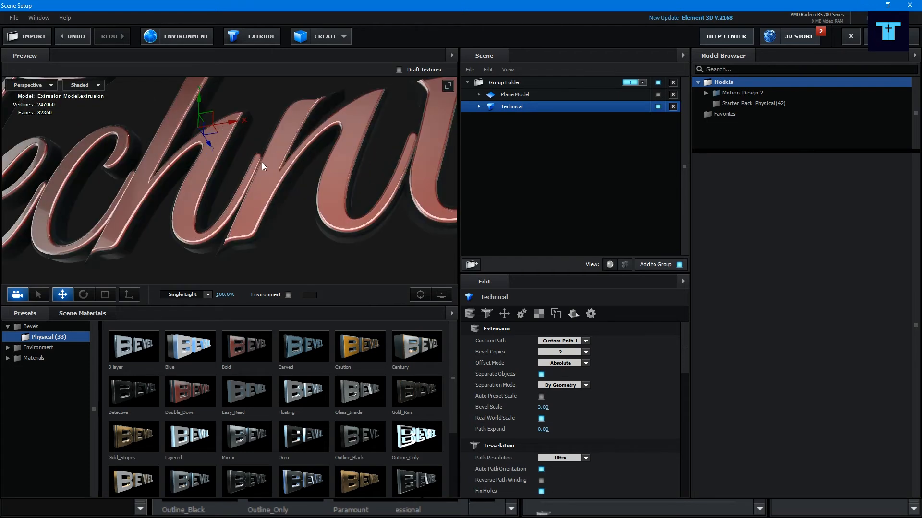
drag(304, 239, 306, 242)
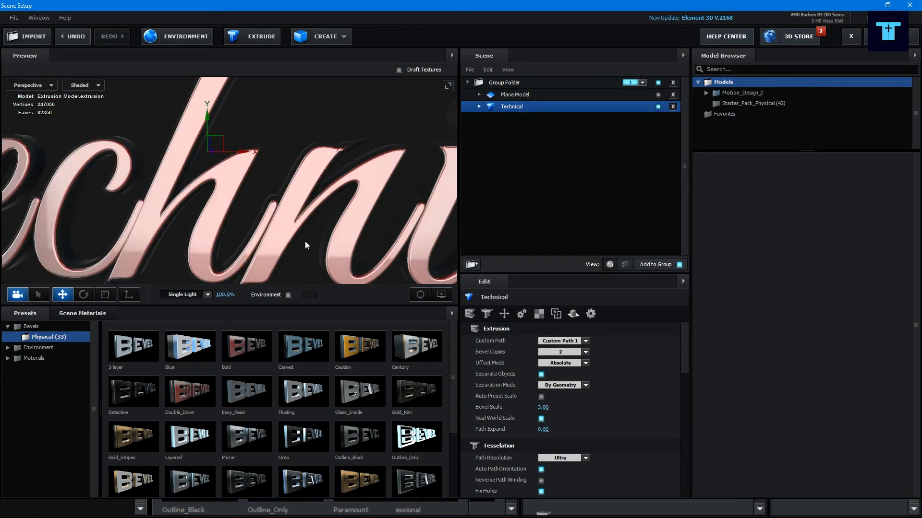
scroll(304, 241, down, 4)
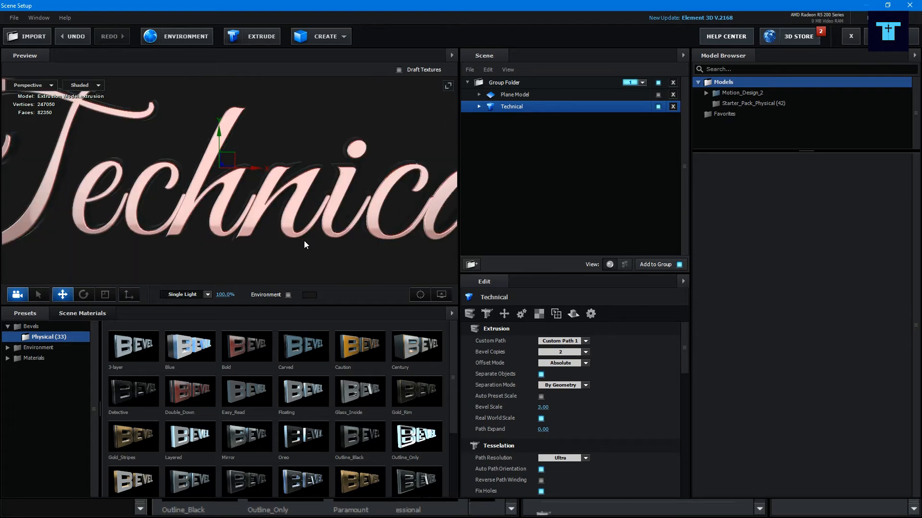
scroll(304, 241, down, 4)
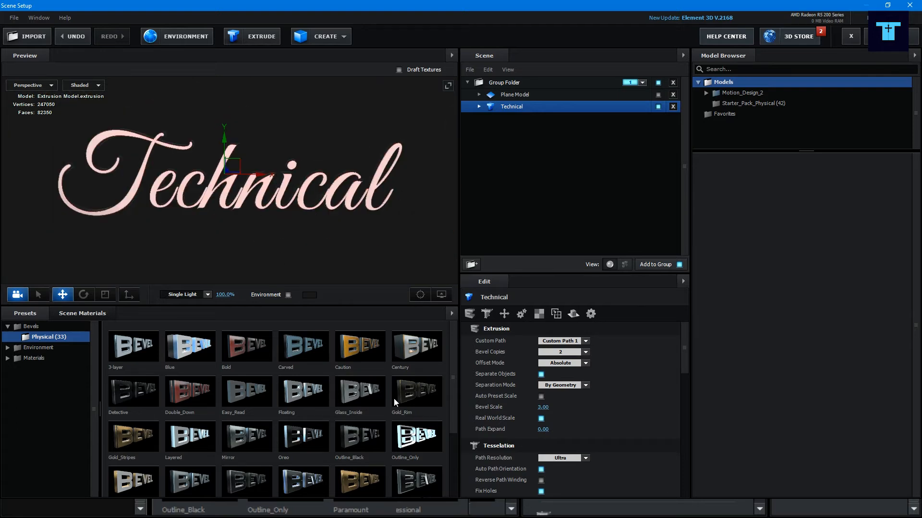
- Apply the Gold_Rim bevel preset to the Technical model in place of the Bold preset
drag(402, 395, 527, 117)
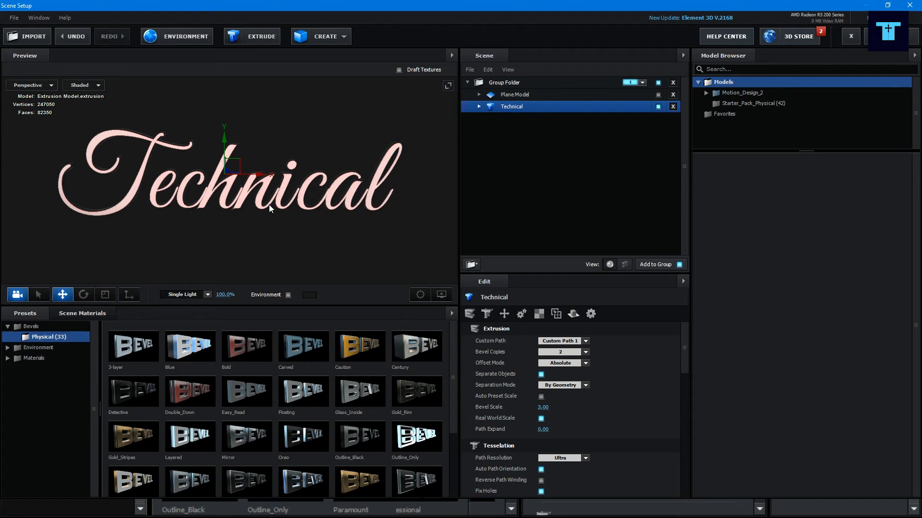
scroll(268, 205, up, 3)
scroll(270, 204, up, 4)
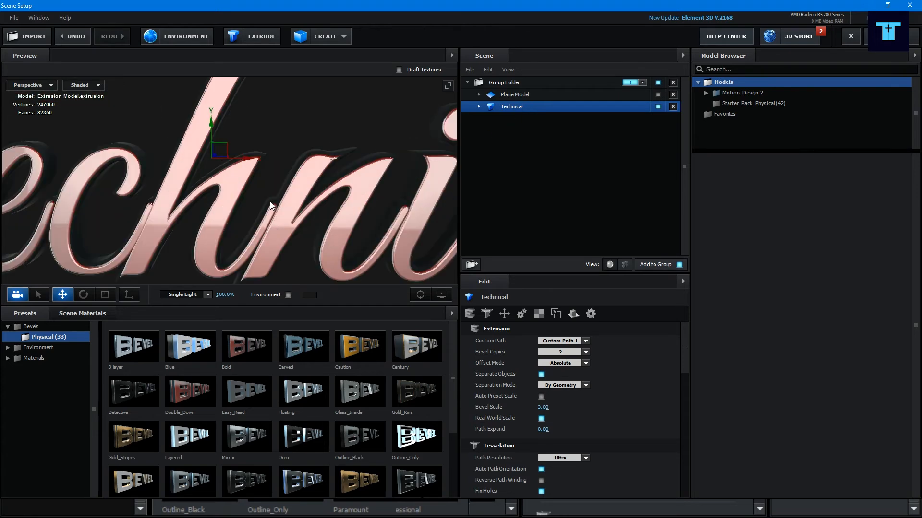
scroll(269, 201, down, 6)
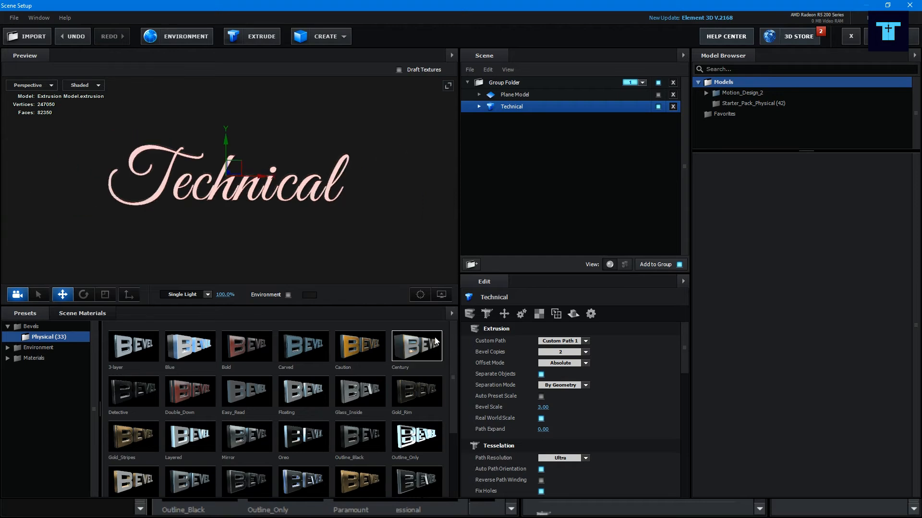
drag(415, 391, 513, 108)
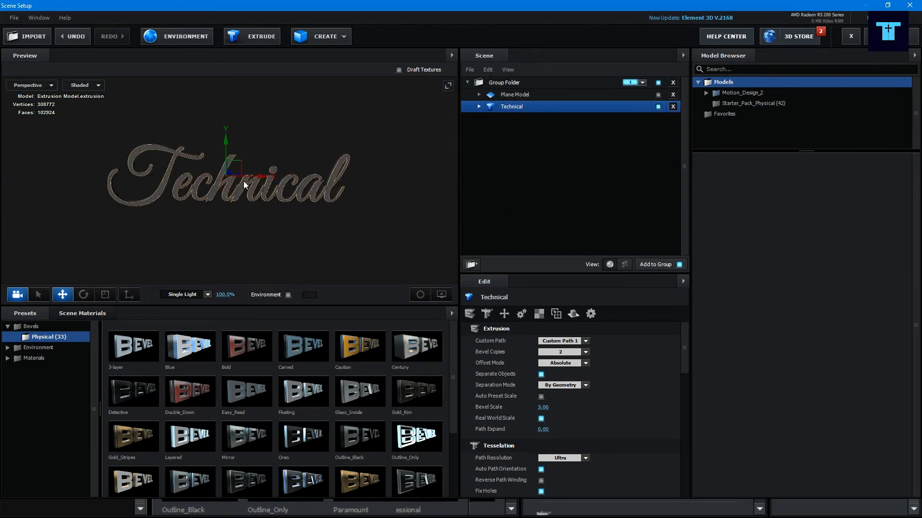
- Inspect the gold-rimmed letter edges up close and on the whole text, and undo the Gold_Rim preset
scroll(250, 182, up, 6)
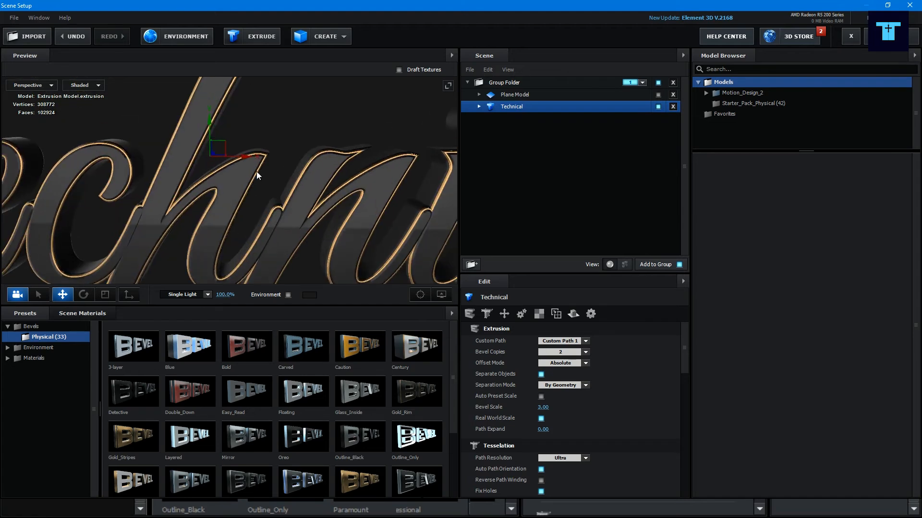
scroll(257, 172, up, 4)
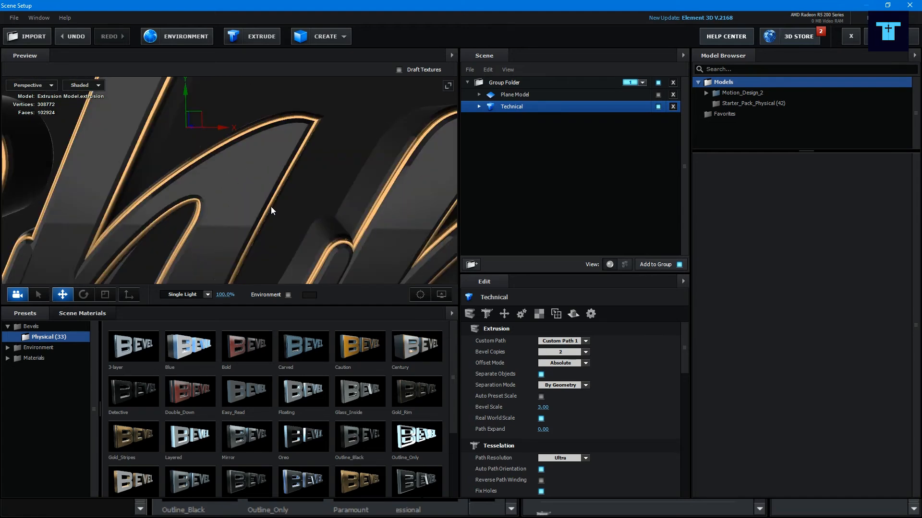
scroll(271, 207, up, 5)
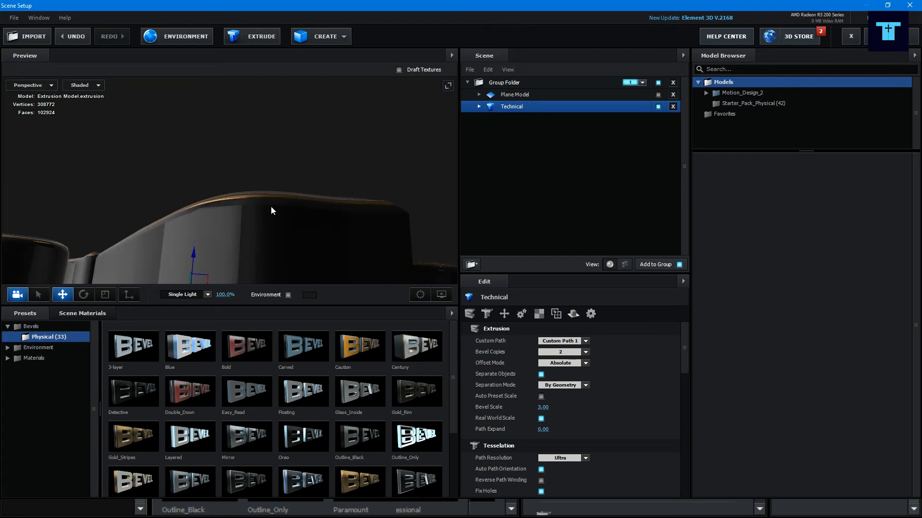
drag(271, 179, 279, 122)
scroll(279, 121, up, 3)
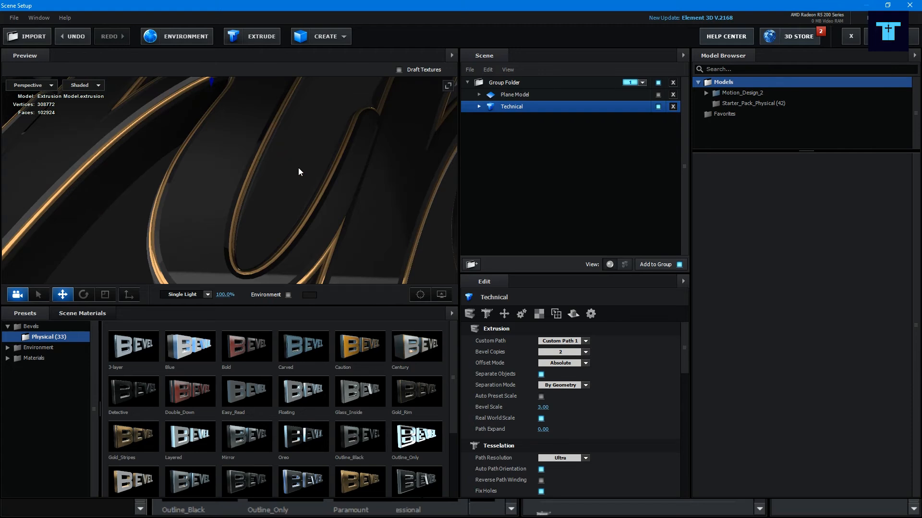
scroll(298, 169, down, 5)
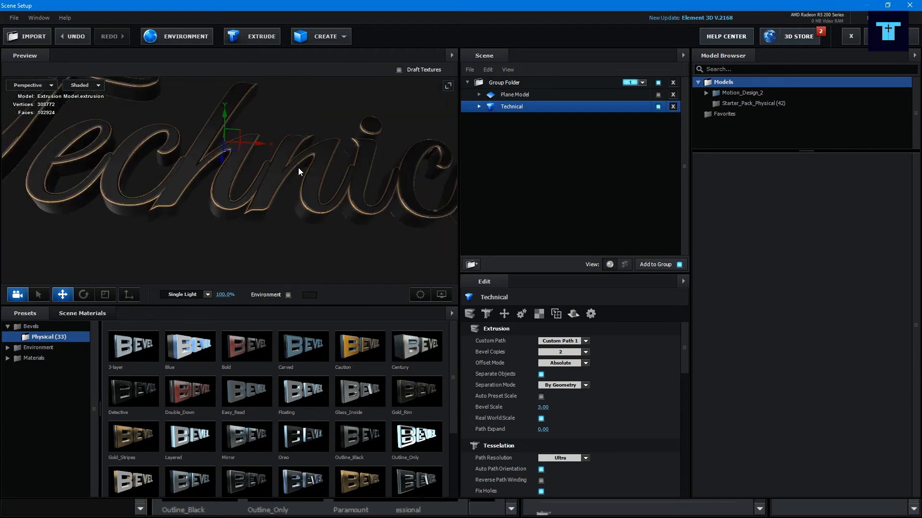
scroll(297, 171, down, 4)
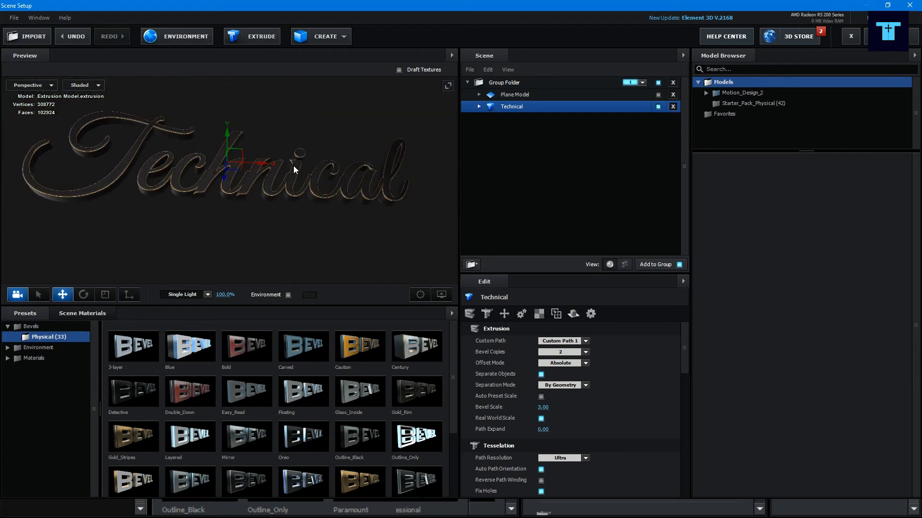
drag(303, 138, 302, 140)
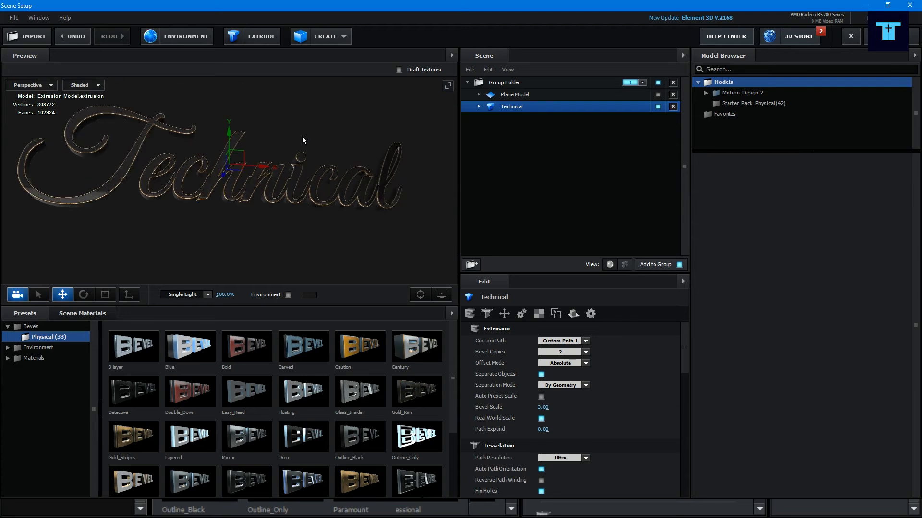
click(64, 33)
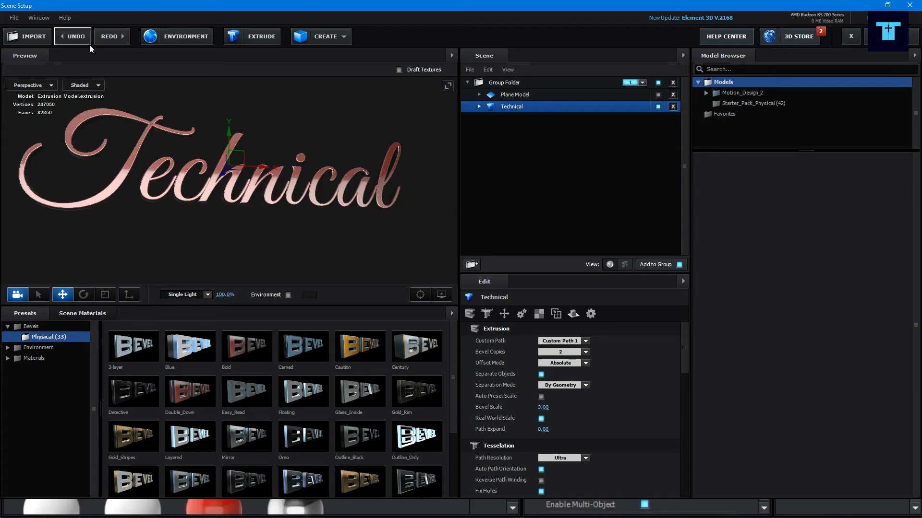
- Undo the Bold bevel preset, show the Plane Model again and look over the scene materials
click(67, 37)
click(659, 94)
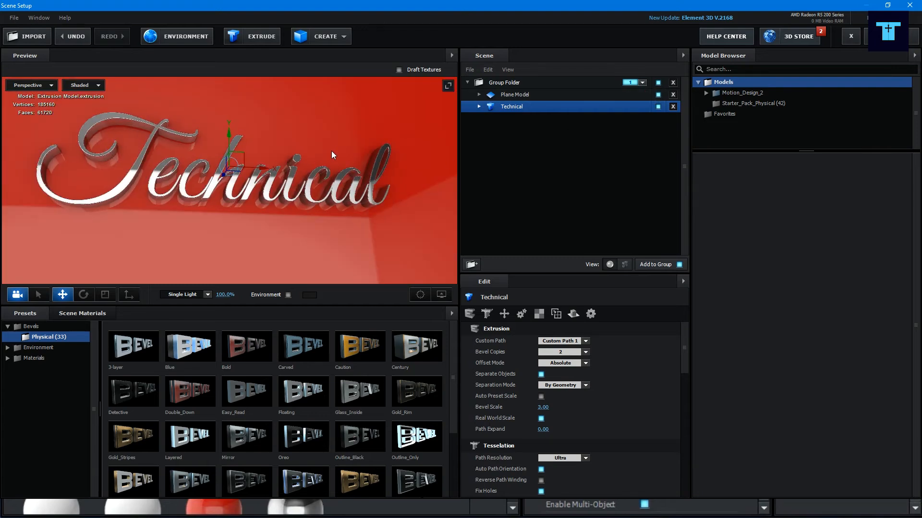
click(90, 313)
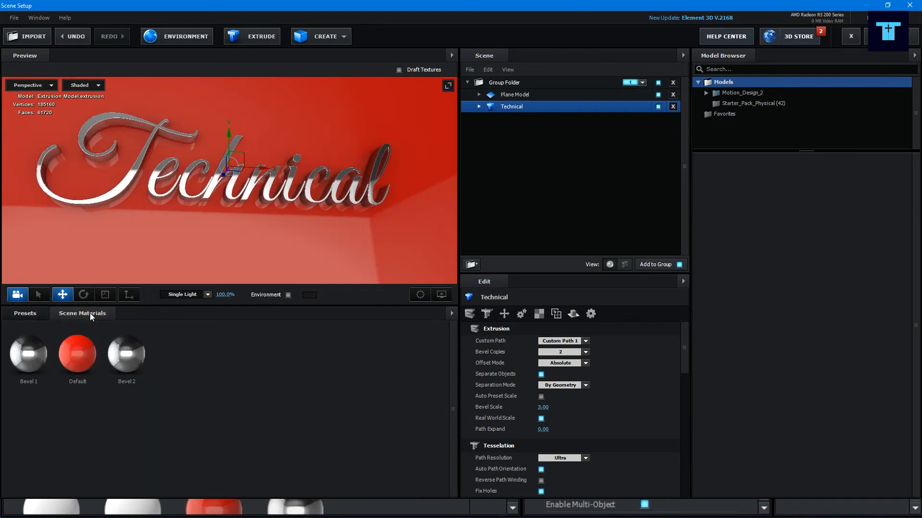
drag(252, 203, 249, 215)
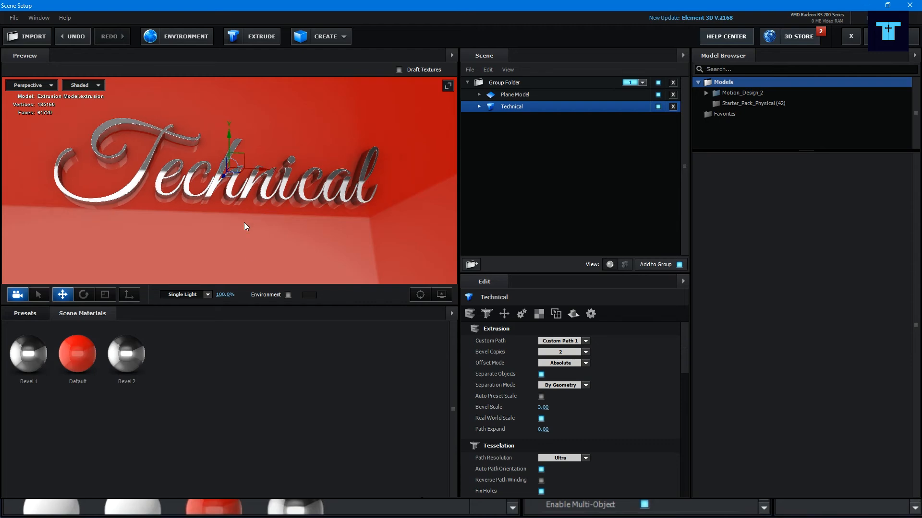
- Set the Technical model's Z reflect offset to -0.09 in its Reflect Mode settings and check the reflections from several angles
click(479, 106)
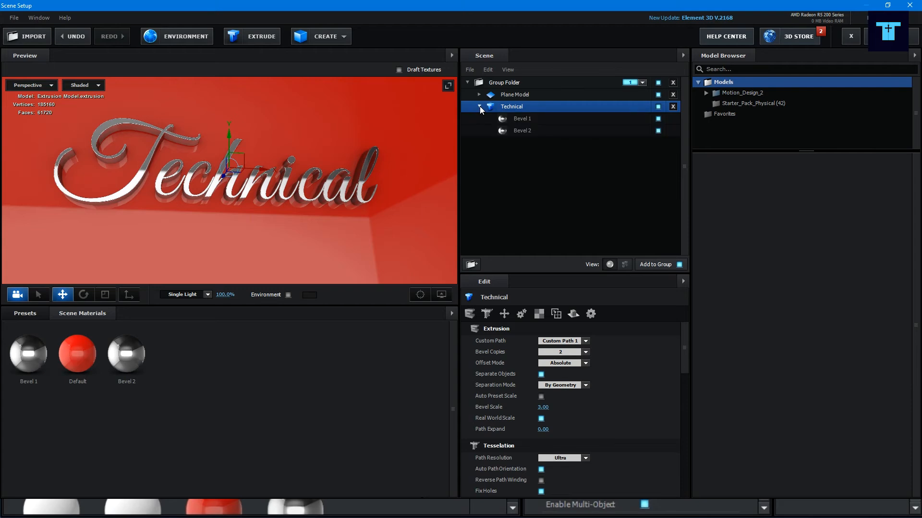
drag(684, 348, 680, 488)
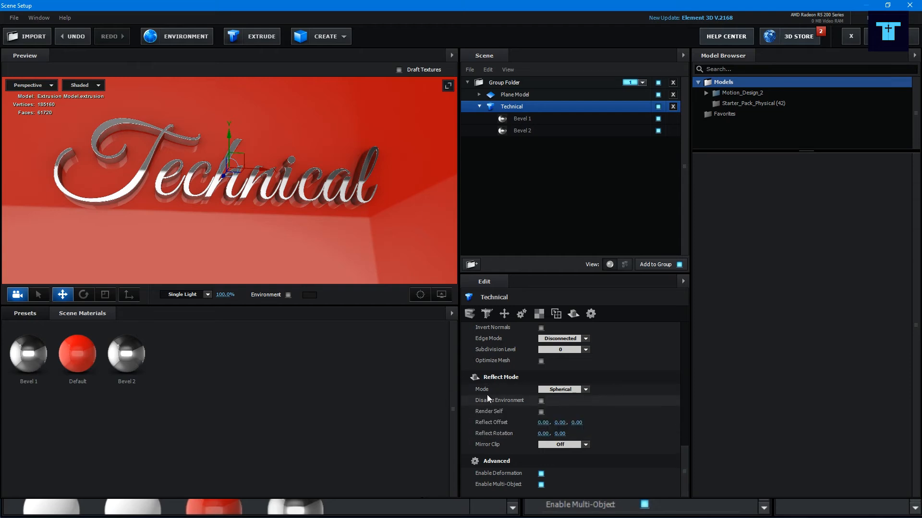
mouse_move(491, 416)
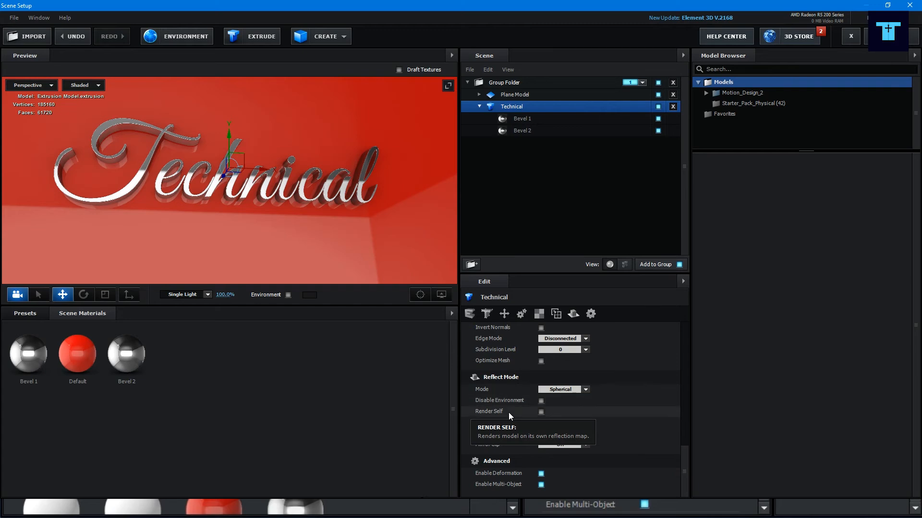
drag(585, 426, 569, 427)
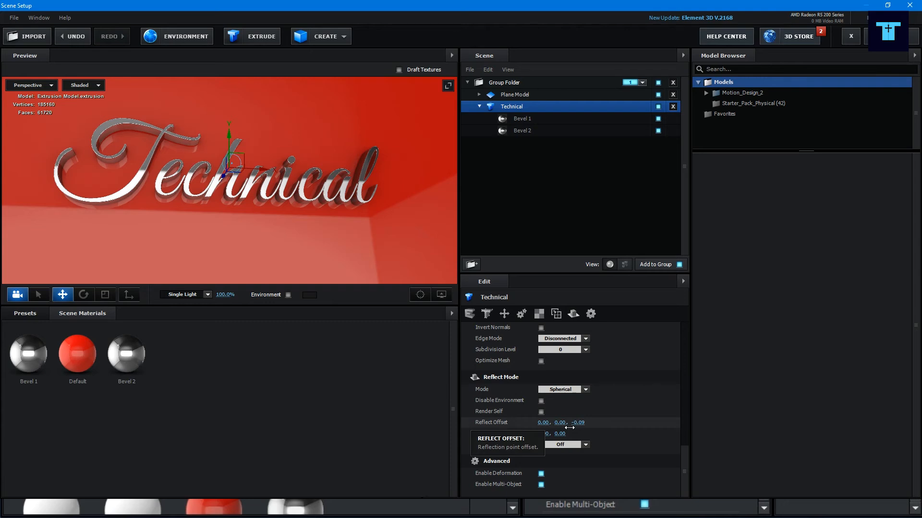
mouse_move(236, 256)
mouse_down()
mouse_move(221, 258)
mouse_move(229, 239)
mouse_move(289, 195)
mouse_up()
drag(242, 212, 235, 176)
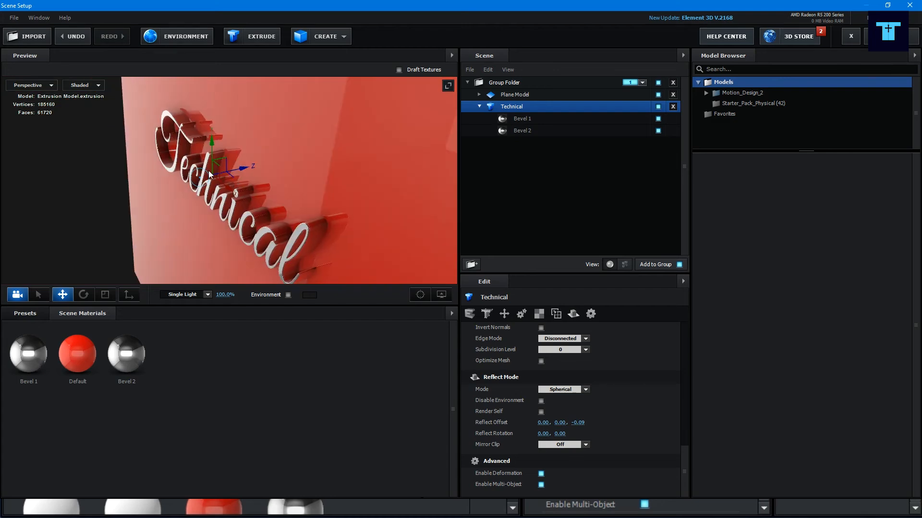
drag(277, 202, 255, 198)
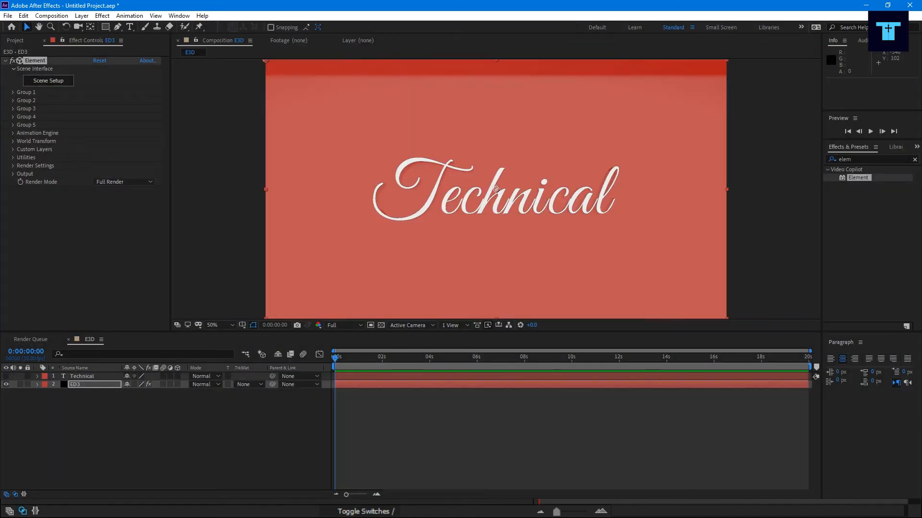
- Add a two-node camera with the 28mm preset to the E3D composition
right_click(165, 441)
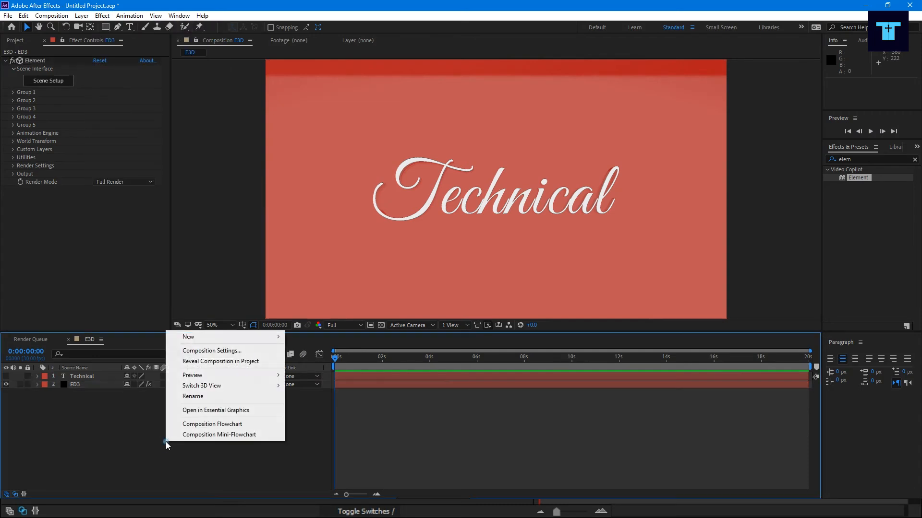
mouse_move(186, 336)
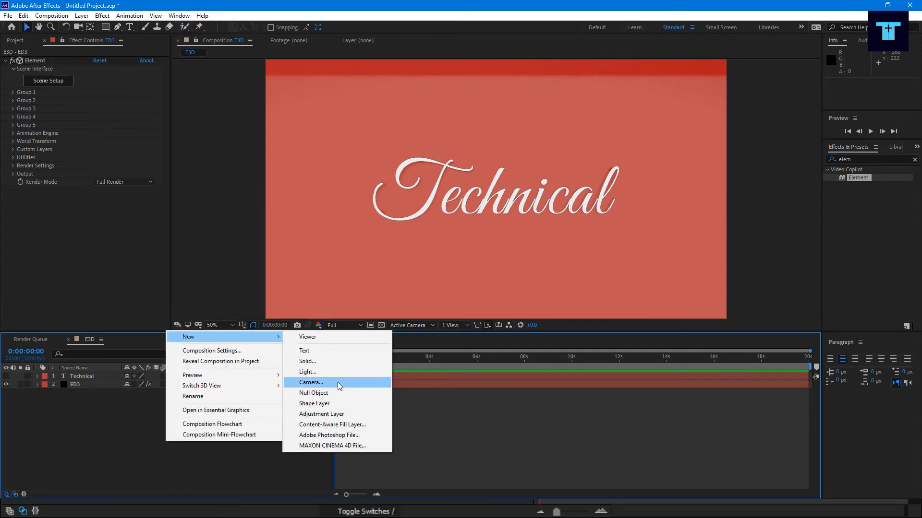
click(317, 382)
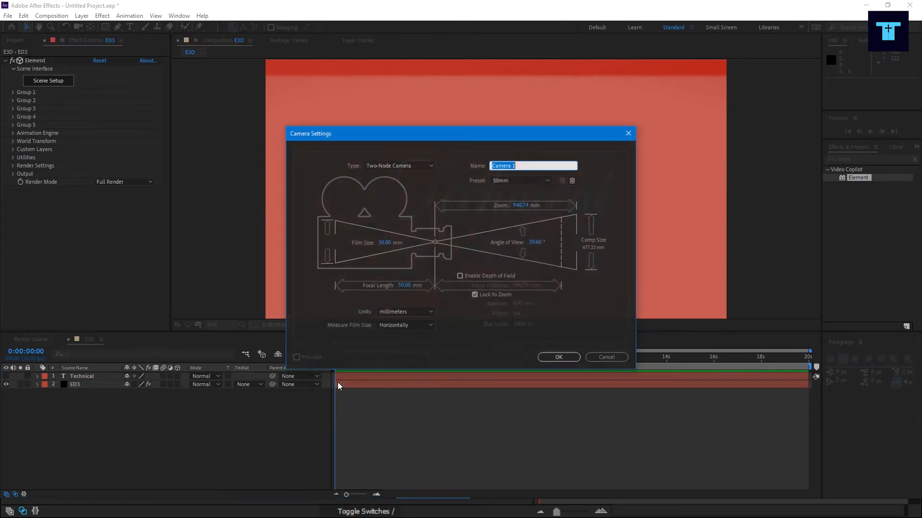
click(509, 181)
click(517, 237)
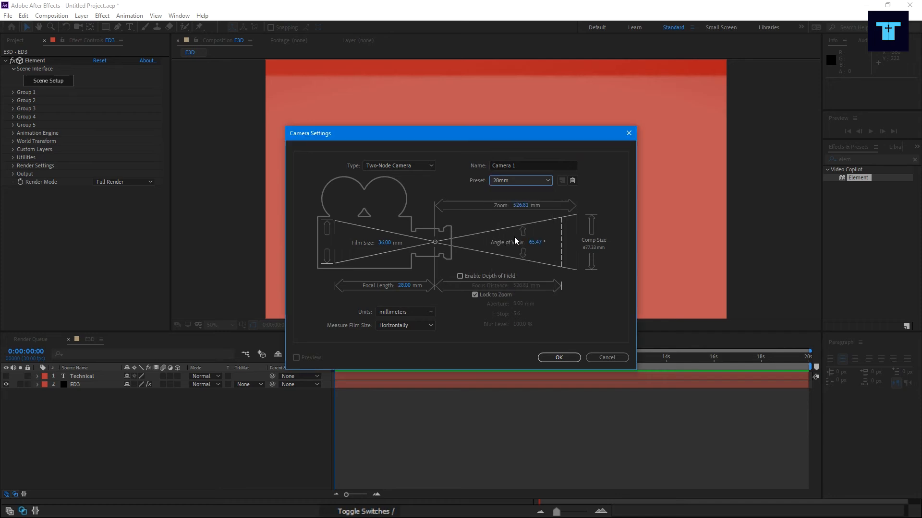
click(557, 359)
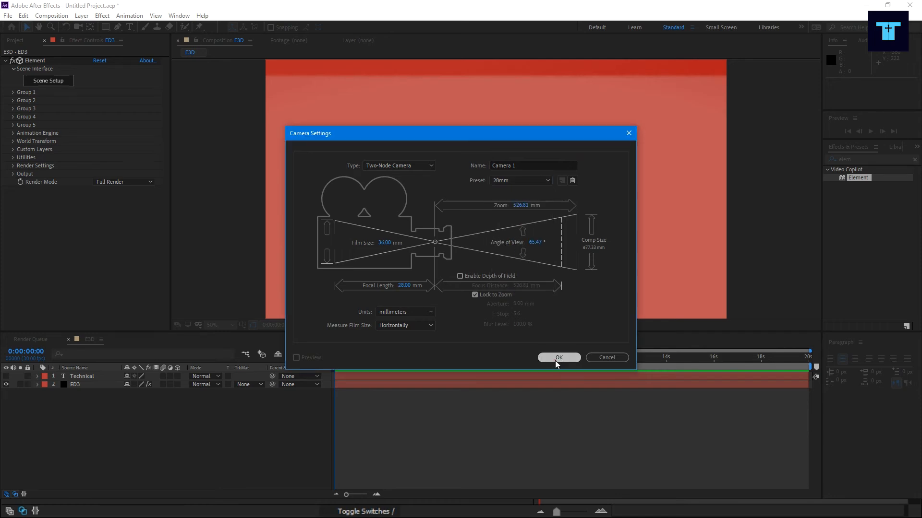
- Orbit the camera to an angled view of the text from about 125, 579, -1238, with the composition magnified to 100%
click(79, 27)
drag(401, 255, 422, 243)
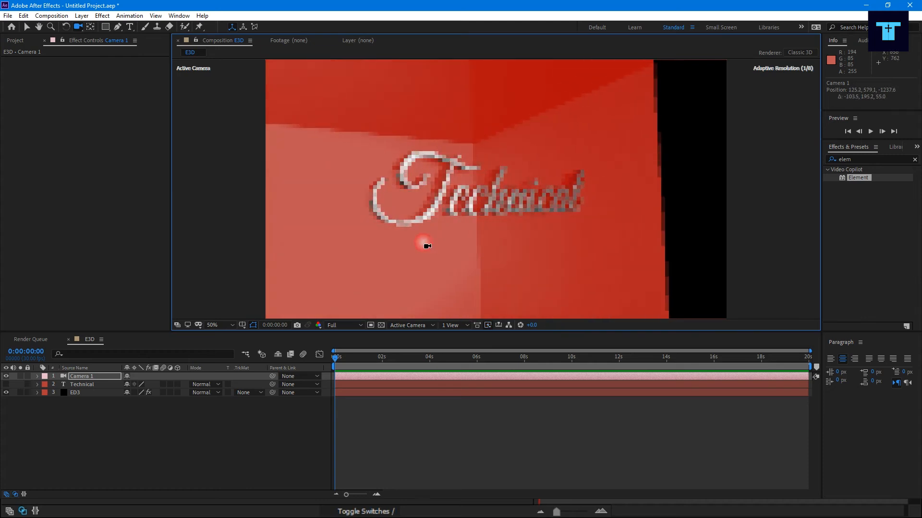
scroll(424, 209, up, 4)
scroll(423, 202, down, 4)
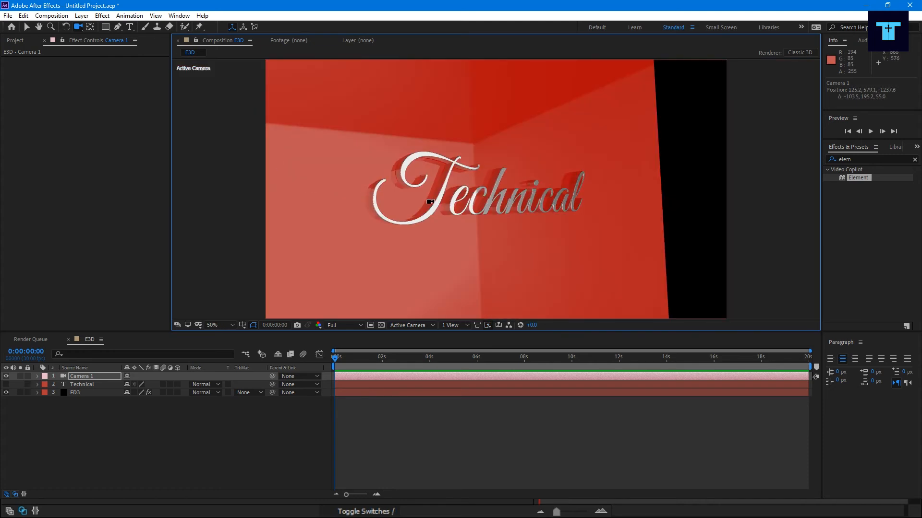
scroll(428, 202, up, 1)
scroll(443, 271, down, 1)
scroll(445, 272, up, 1)
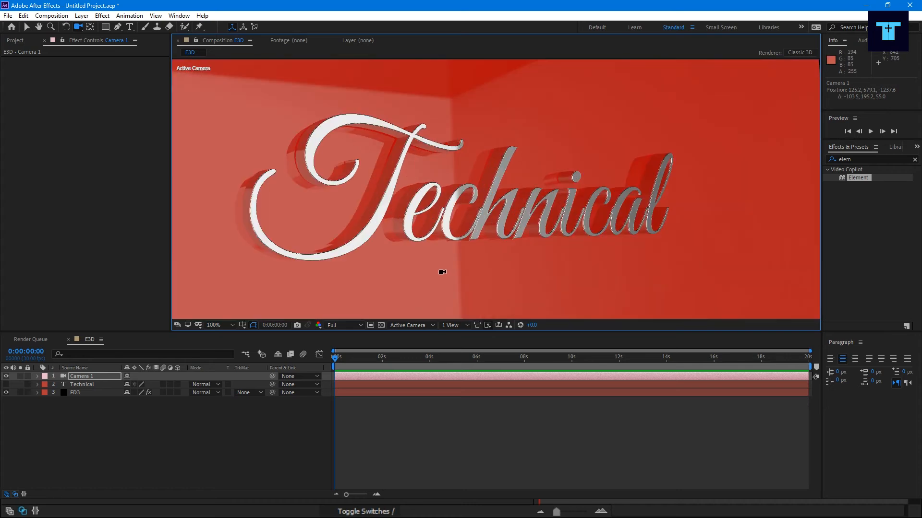
key(space)
drag(438, 273, 480, 272)
- Enable ambient occlusion in the Element render settings of the ED3 layer
click(99, 43)
click(12, 53)
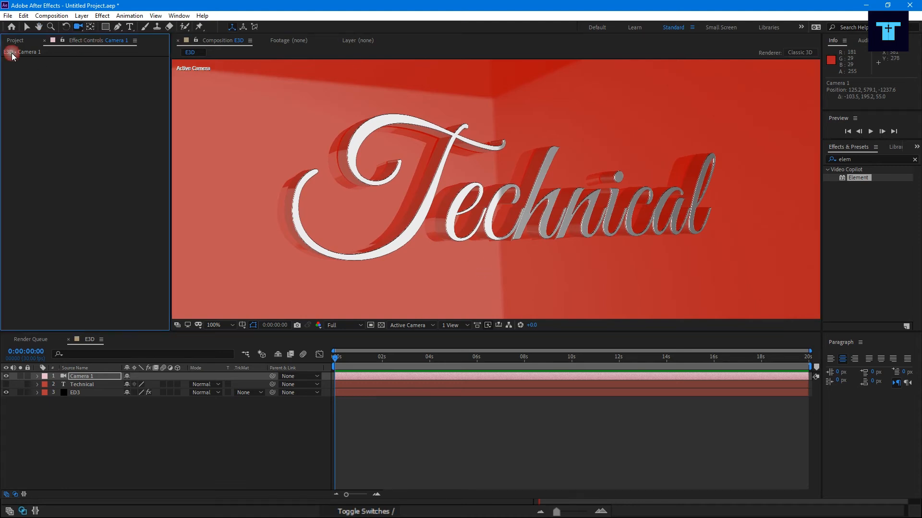
click(12, 52)
click(75, 392)
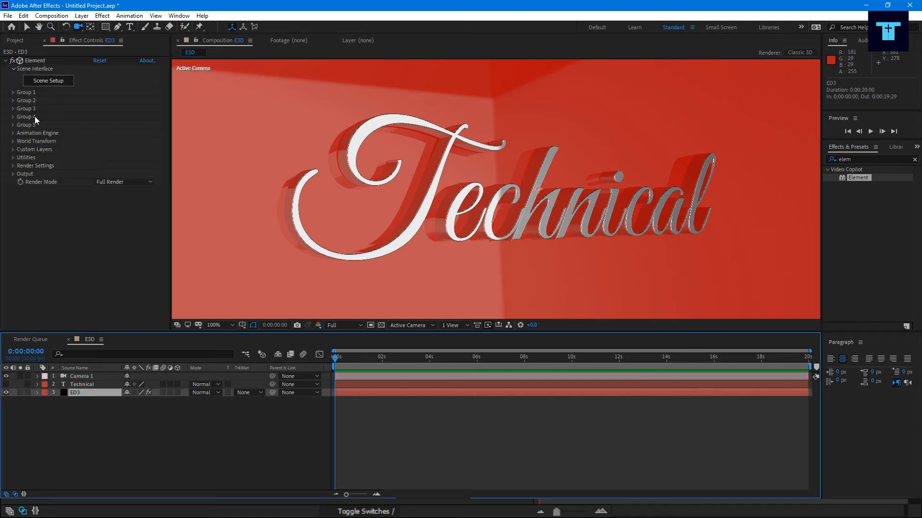
click(14, 166)
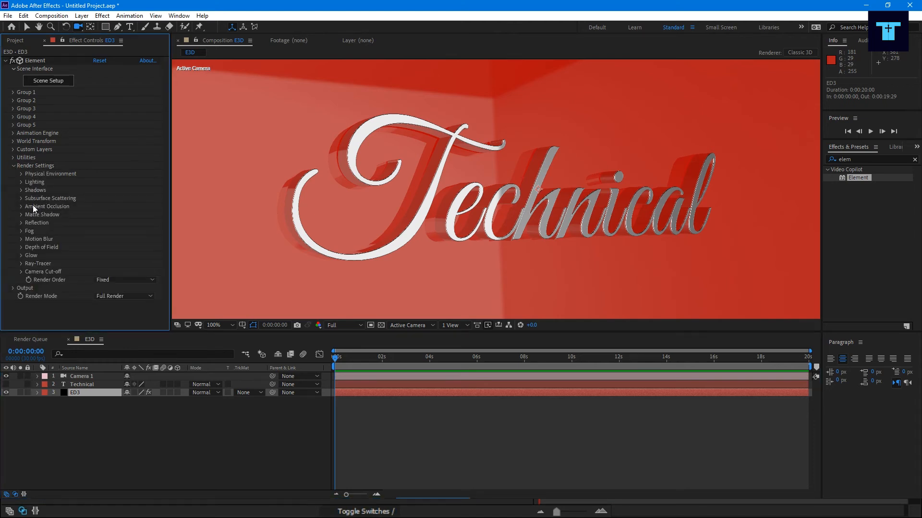
click(20, 207)
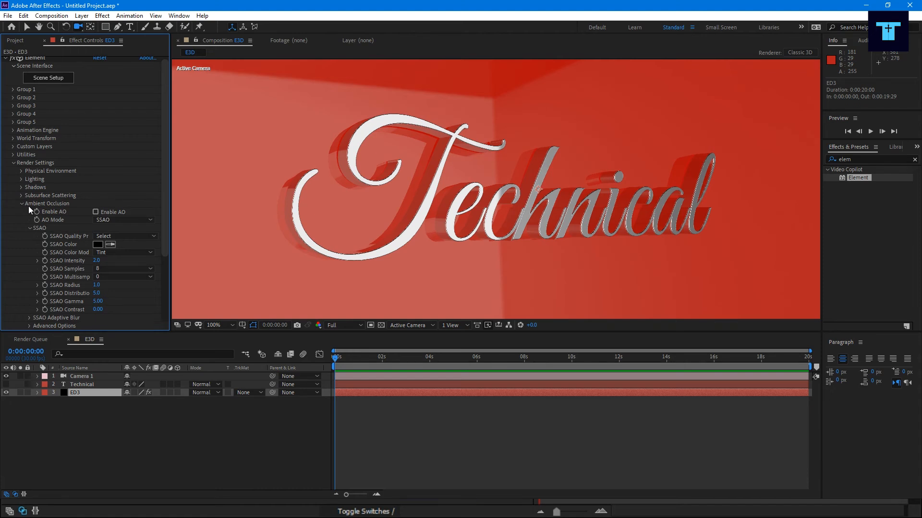
click(95, 211)
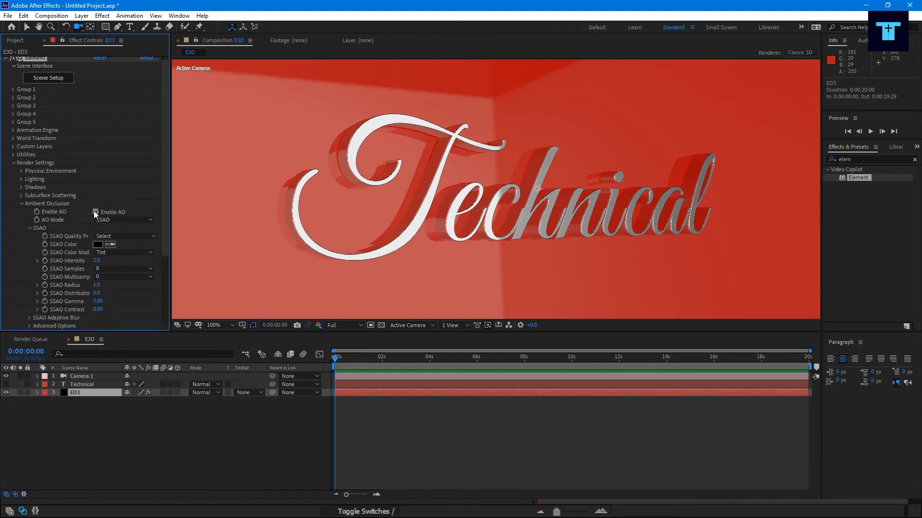
- Raise the SSAO intensity to 3.8 and orbit the camera lower to about 268, 1014, -1236
drag(436, 276, 425, 259)
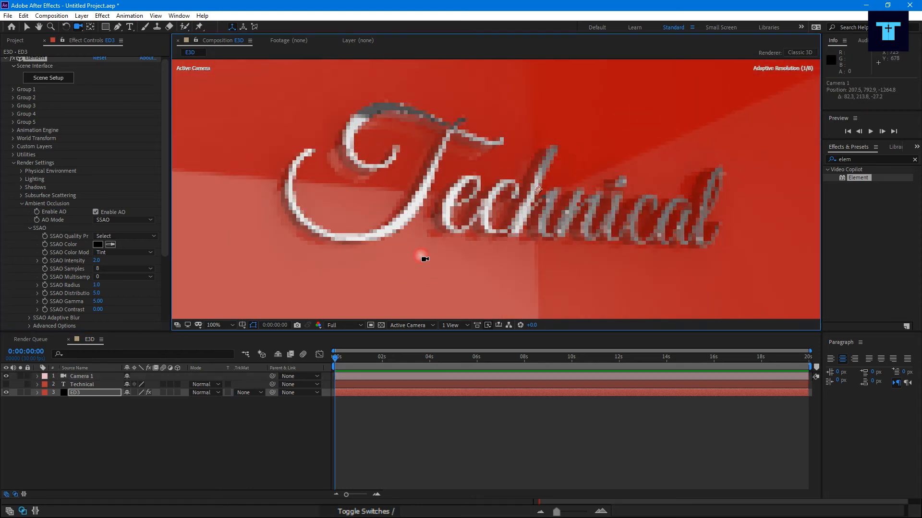
drag(97, 261, 105, 260)
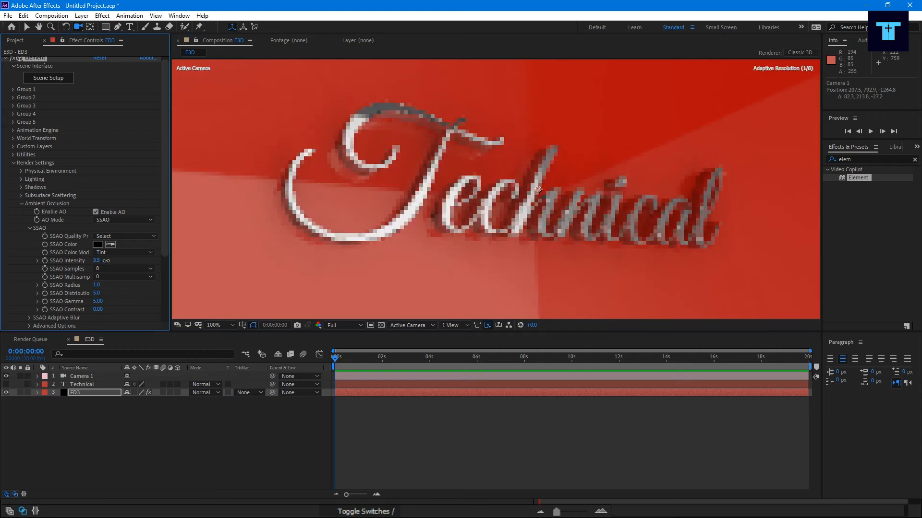
drag(106, 261, 105, 263)
mouse_move(552, 267)
mouse_down()
mouse_move(543, 259)
mouse_move(551, 251)
mouse_up()
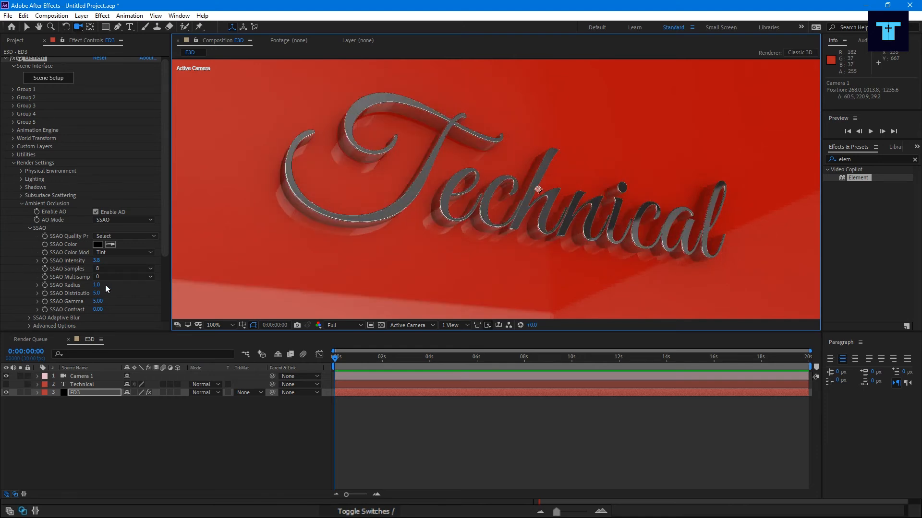
- Refine the SSAO with a radius of 0.6, the Medium quality preset and a distribution of 6.9
click(96, 285)
drag(97, 286, 98, 286)
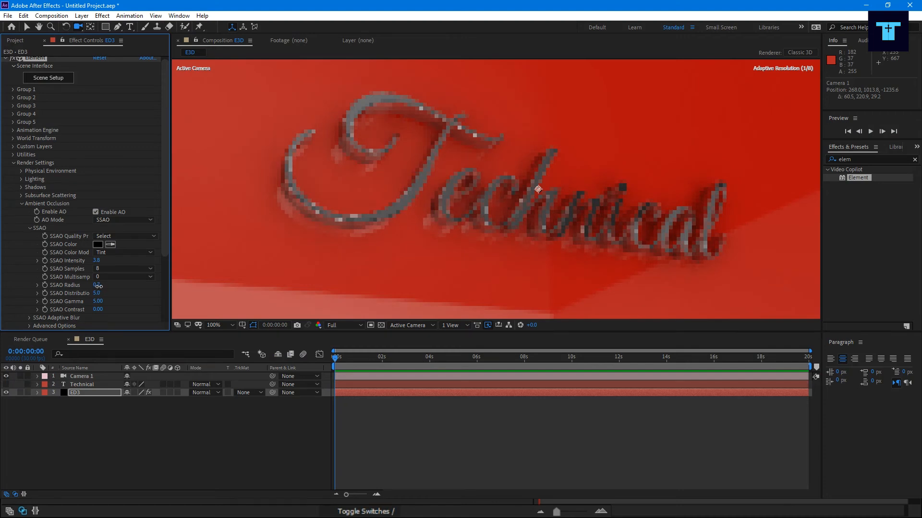
drag(98, 286, 98, 287)
click(117, 235)
click(131, 268)
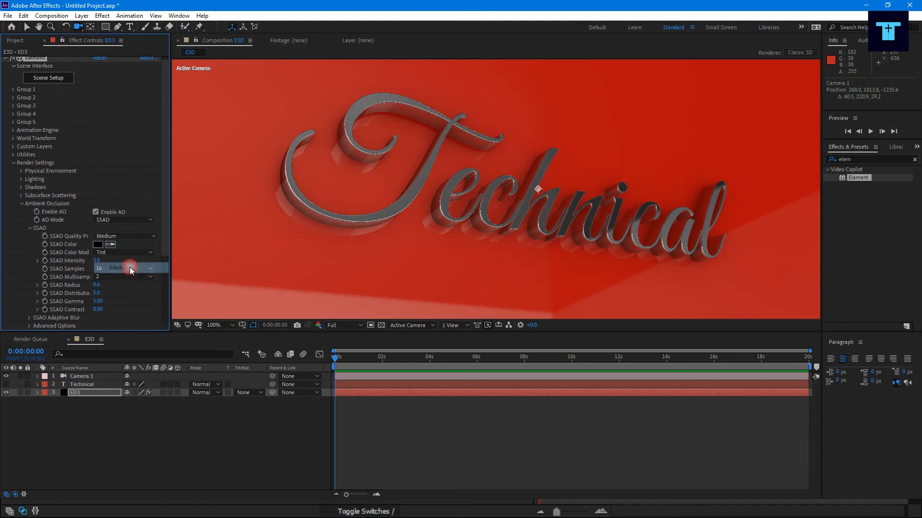
drag(98, 293, 107, 298)
- Output only the Ambient Occlusion pass and inspect the shading around the letters up close from a slightly lower camera angle
scroll(74, 297, down, 3)
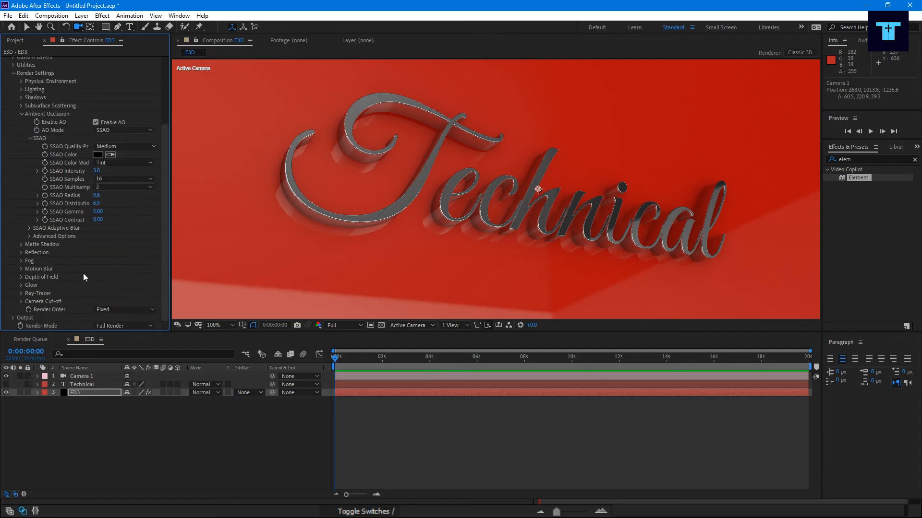
click(15, 317)
scroll(48, 288, down, 6)
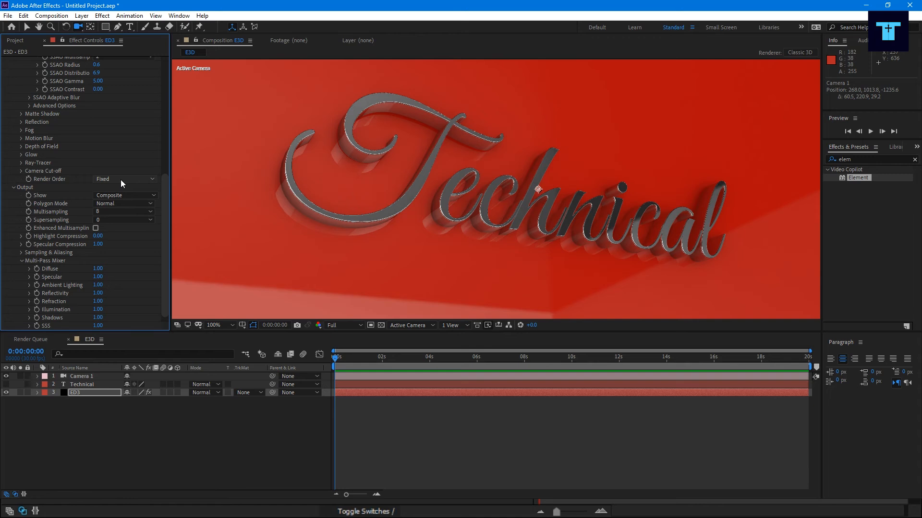
click(124, 195)
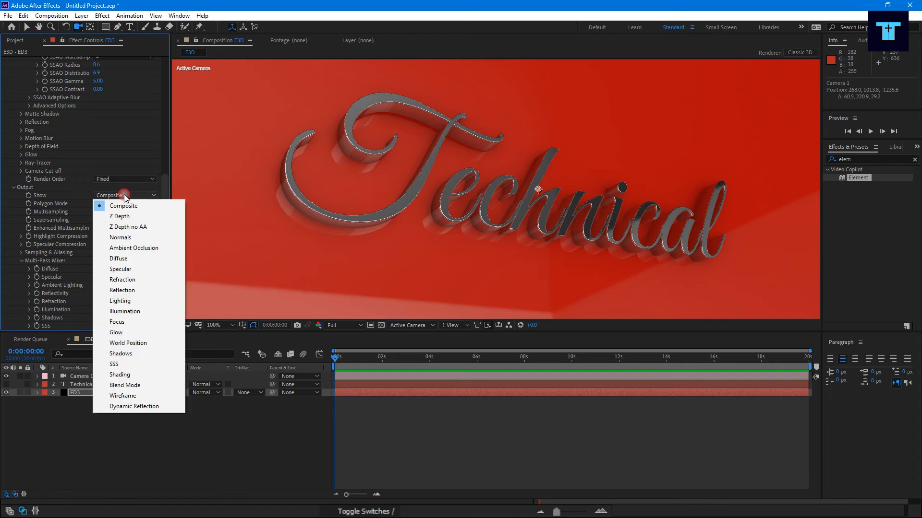
click(144, 249)
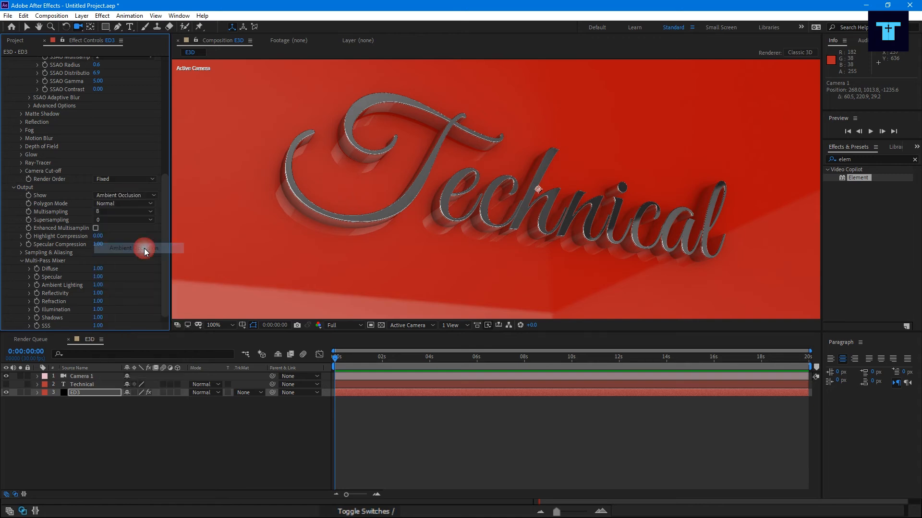
scroll(504, 226, up, 1)
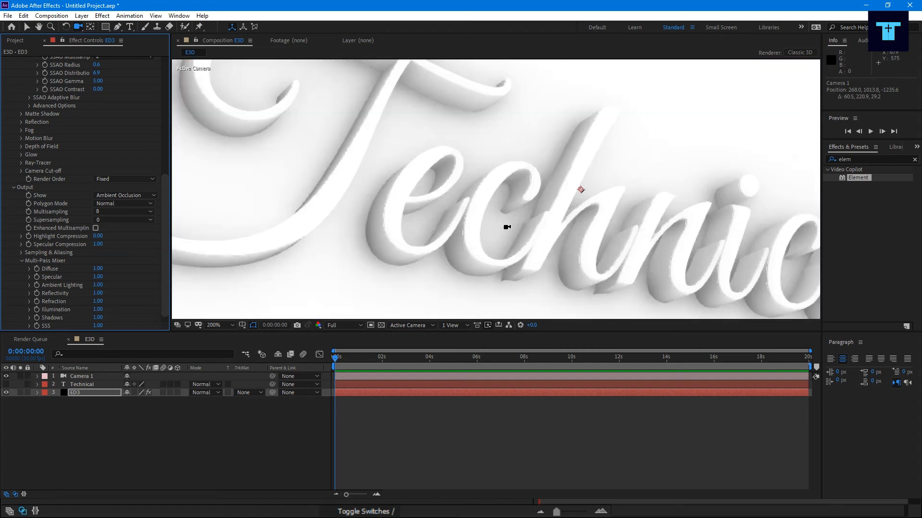
drag(502, 289, 501, 253)
key(c)
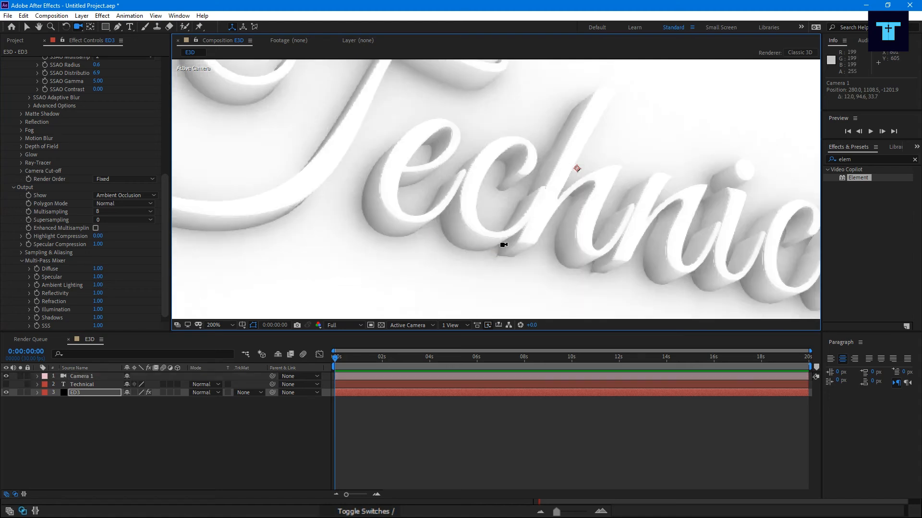
- Switch the Element output back to Composite and view the whole text at 100% magnification
click(121, 195)
click(122, 205)
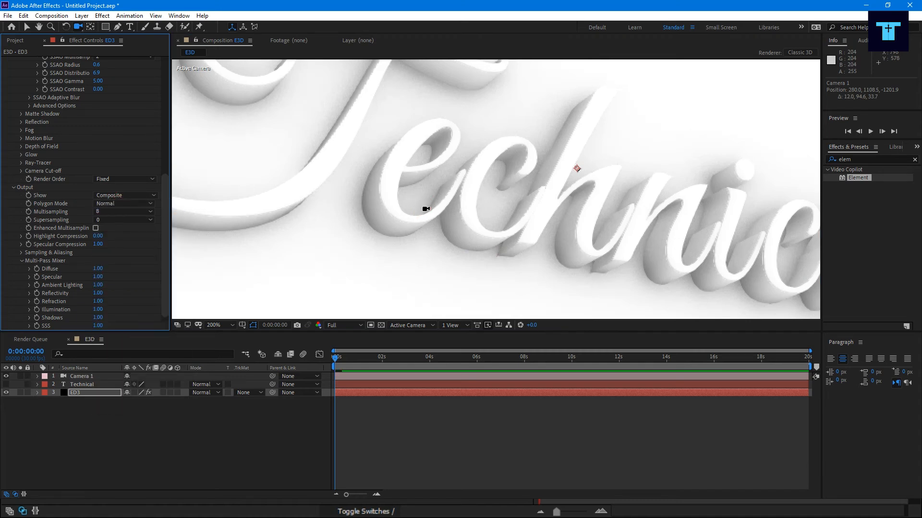
scroll(426, 209, down, 3)
scroll(486, 193, up, 2)
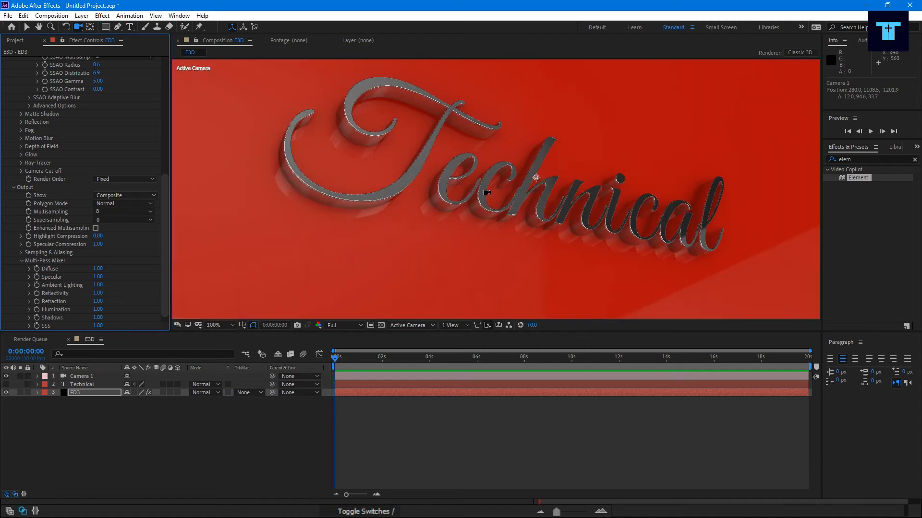
- View the whole composition at 50% magnification and orbit the camera towards the front, to about 909, 860, -1458
scroll(486, 193, down, 2)
key(h)
mouse_move(519, 167)
mouse_down()
mouse_move(543, 165)
mouse_move(479, 168)
mouse_move(527, 158)
mouse_move(518, 159)
mouse_up()
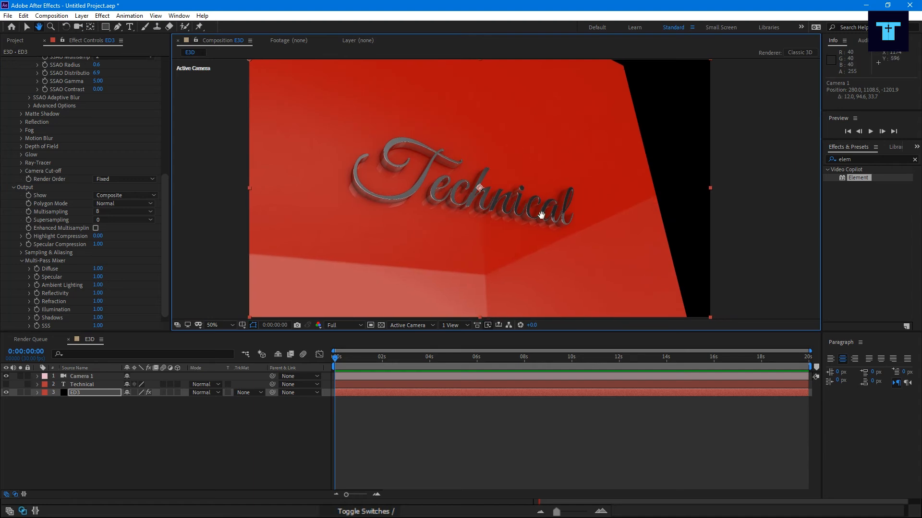
scroll(547, 240, up, 1)
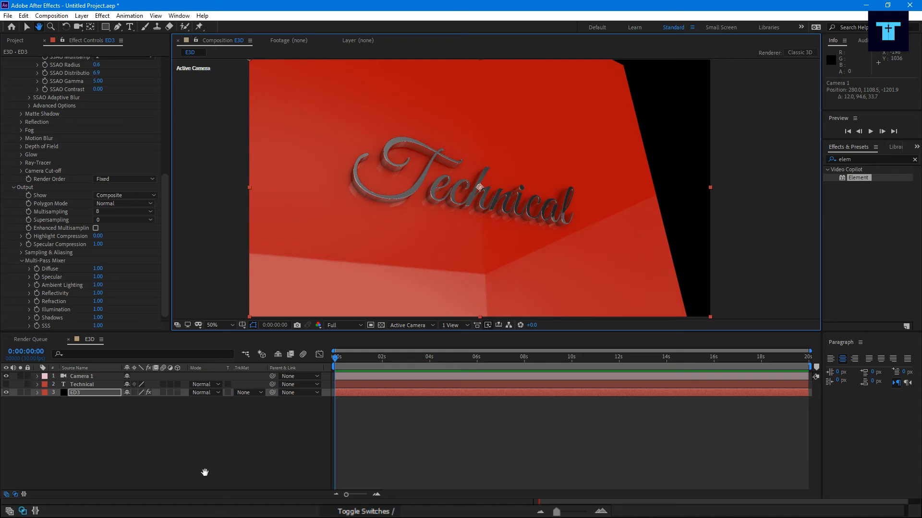
key(c)
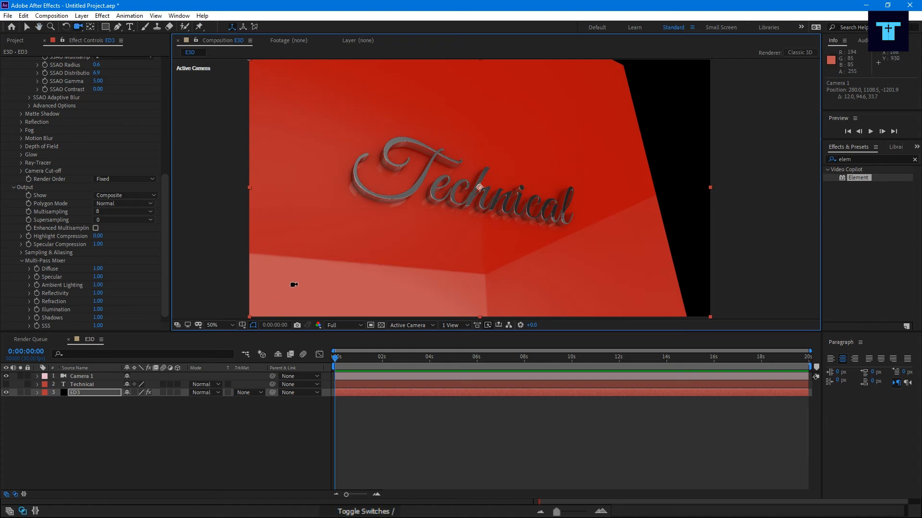
drag(387, 264, 360, 273)
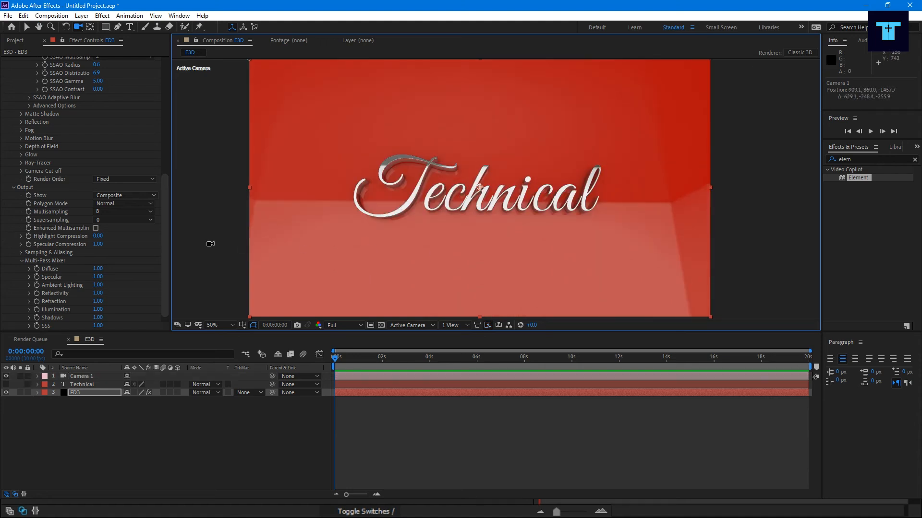
- Raise the SSAO intensity to 5.8 and inspect the shading around the letters at 100% magnification
click(166, 256)
drag(165, 255, 164, 176)
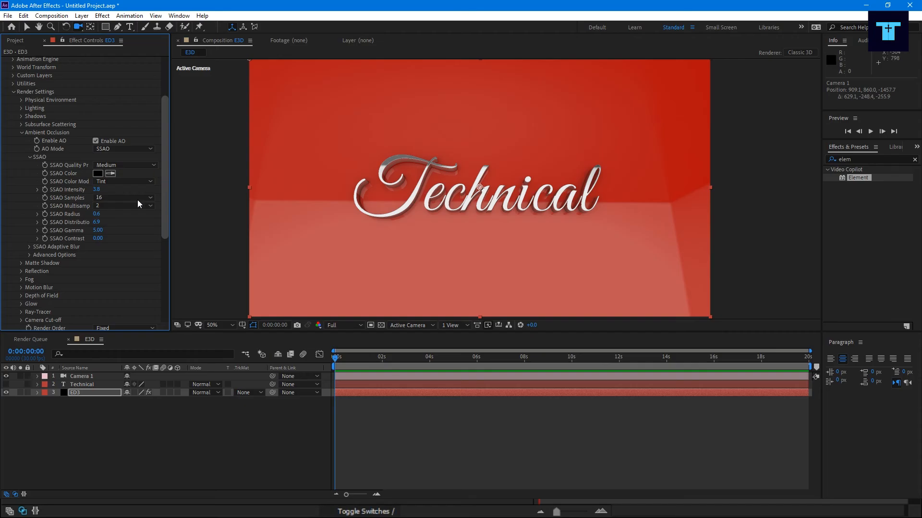
drag(100, 191, 111, 192)
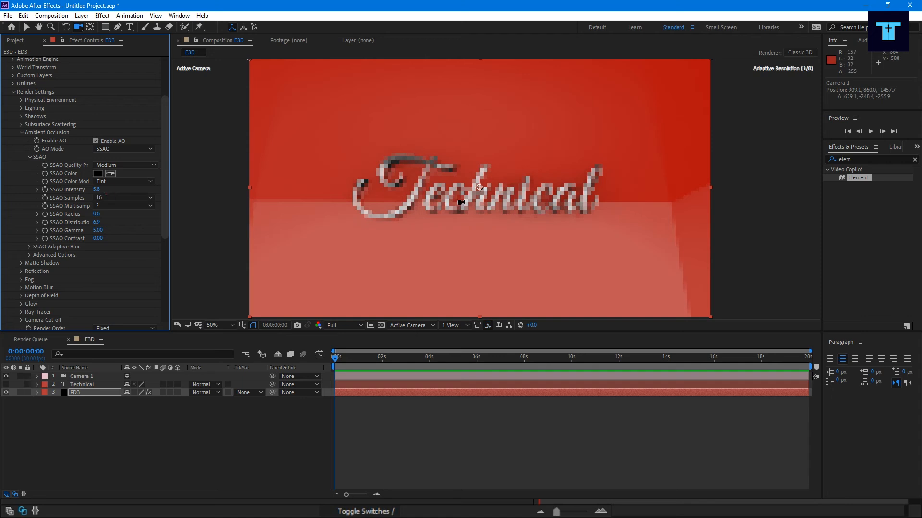
scroll(448, 208, up, 6)
scroll(449, 207, down, 4)
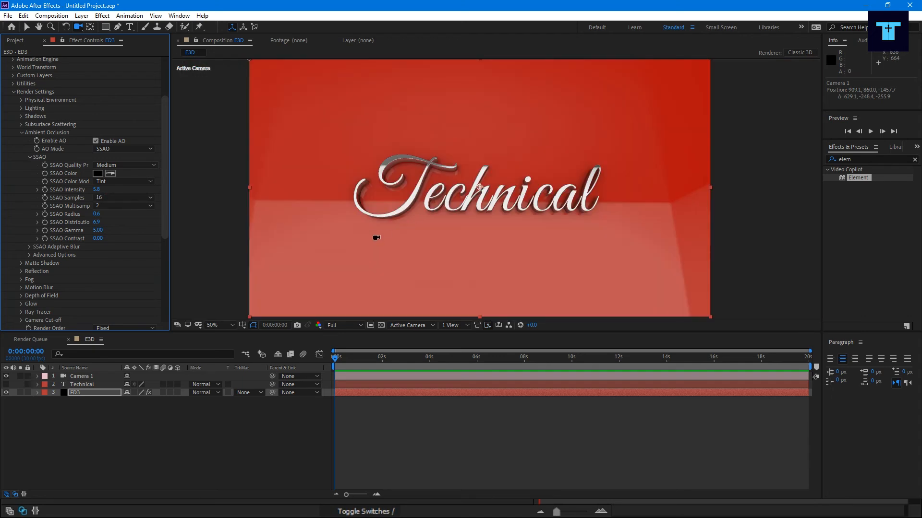
key(h)
drag(390, 256, 409, 255)
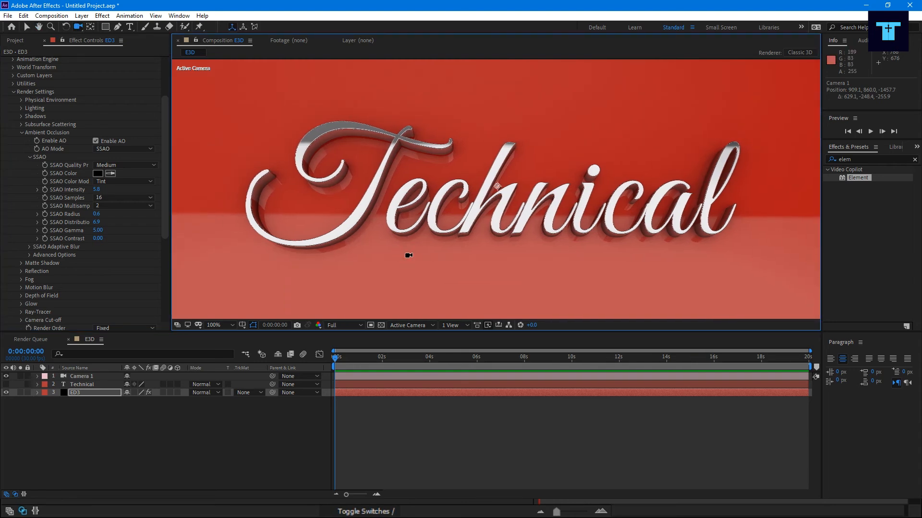
- Set the physical environment's exposure to 1.14 and gamma to 1.50, and orbit the camera to about 180, 796, -1248
click(21, 133)
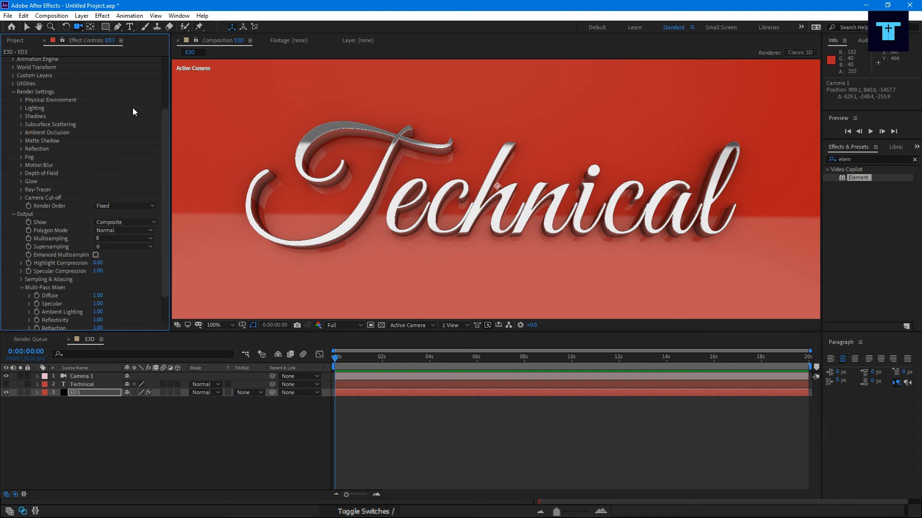
click(21, 100)
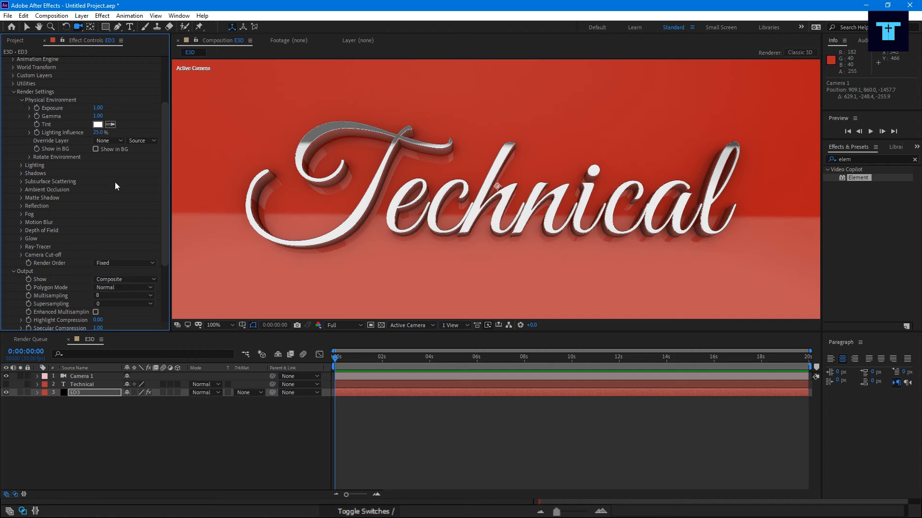
drag(103, 110, 118, 118)
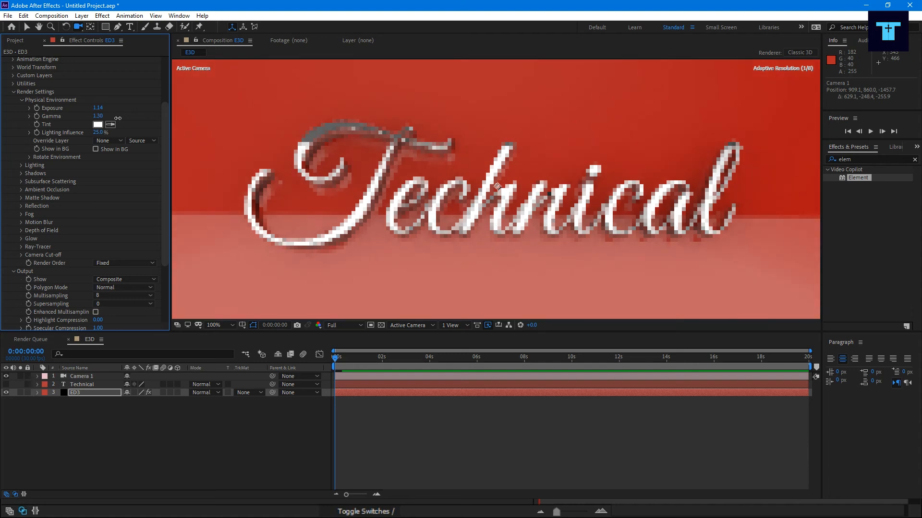
drag(121, 119, 126, 120)
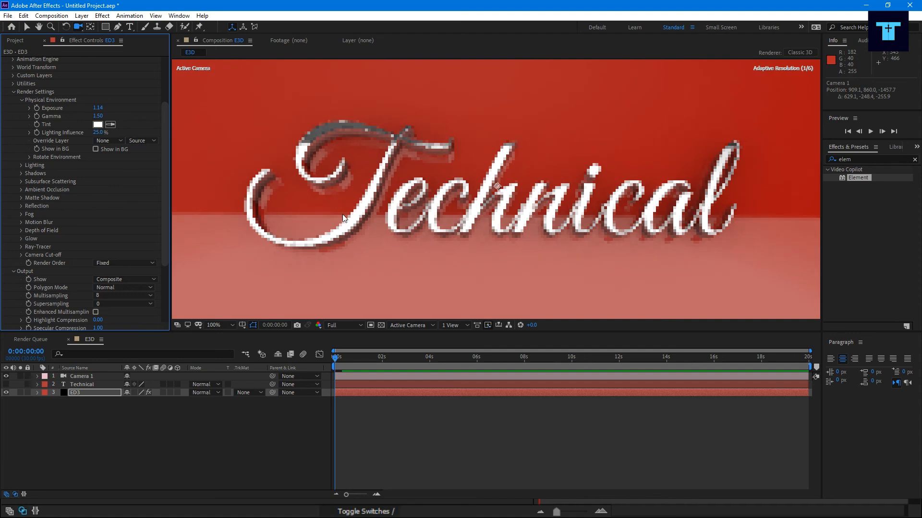
drag(394, 250, 447, 257)
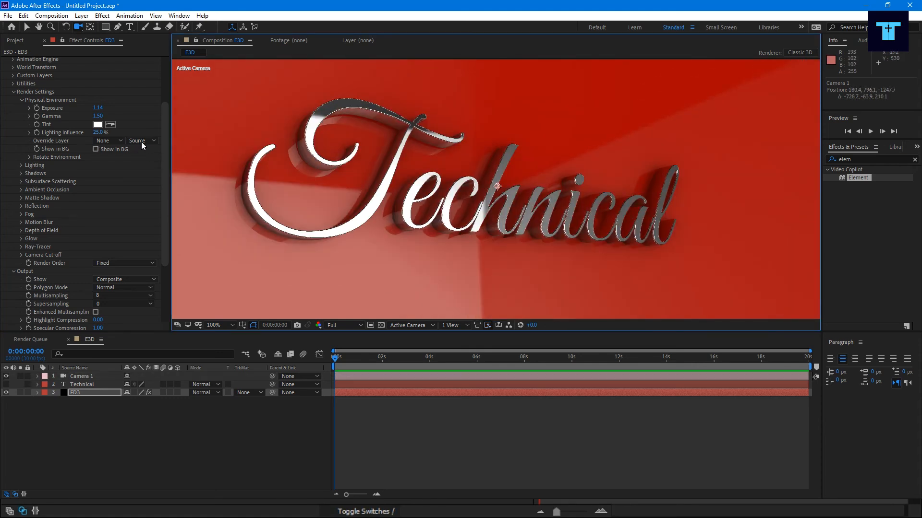
- Enable enhanced multisampling in the Element output settings and inspect the letter edges at up to 400% magnification
click(13, 91)
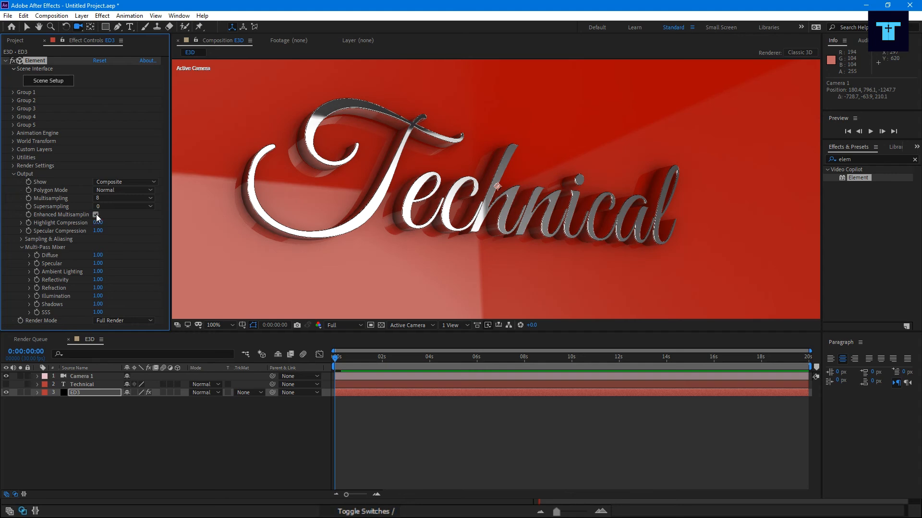
scroll(408, 238, up, 4)
scroll(408, 239, down, 2)
scroll(390, 254, up, 2)
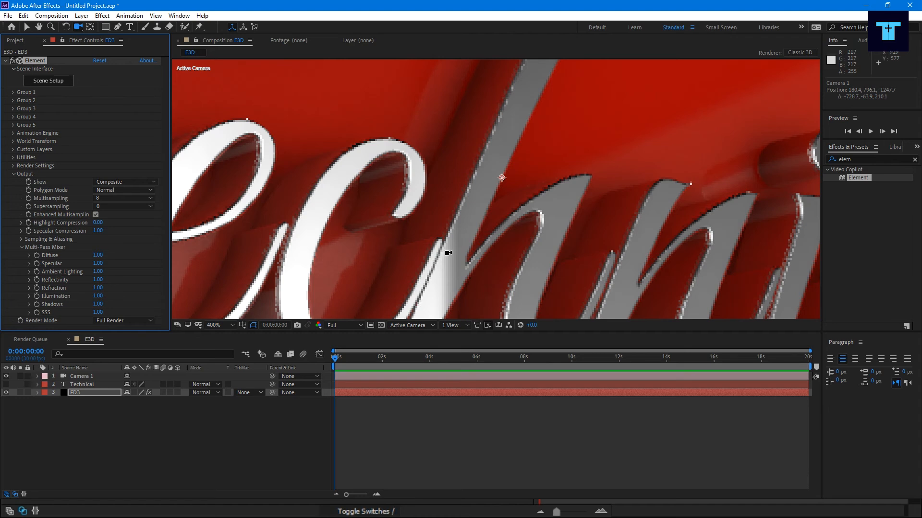
scroll(447, 253, down, 4)
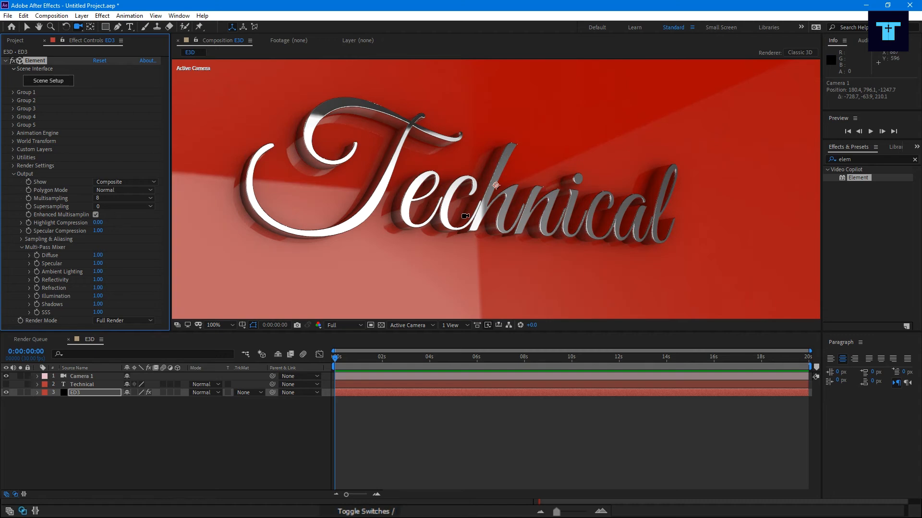
- Set the Element output multisampling to 16 and supersampling to 2
click(123, 197)
click(120, 260)
click(108, 205)
click(117, 229)
- Switch the Element render mode to Preview and orbit the camera to about 1061, 911, -1443
click(123, 320)
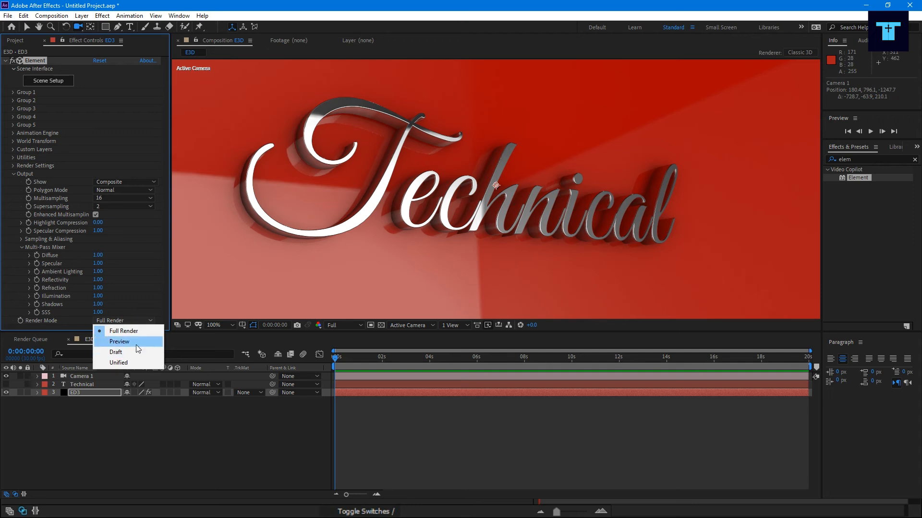
click(127, 341)
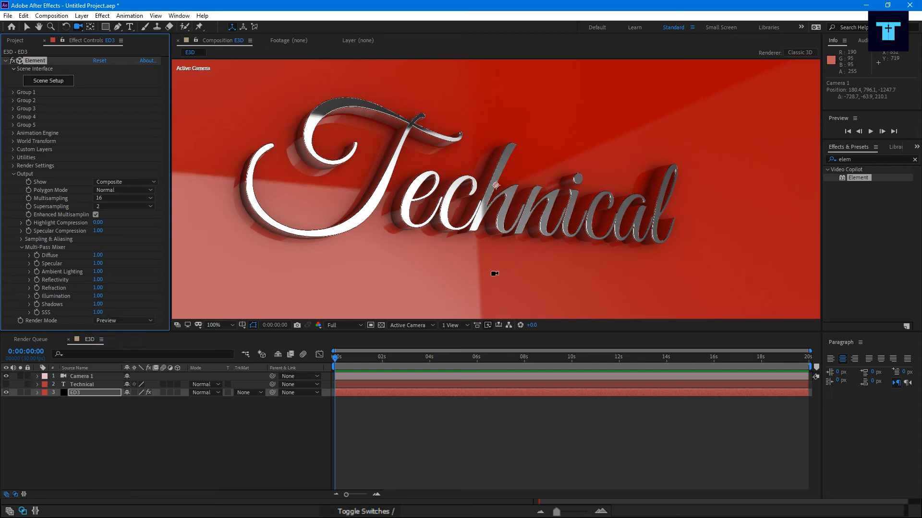
drag(485, 266, 422, 263)
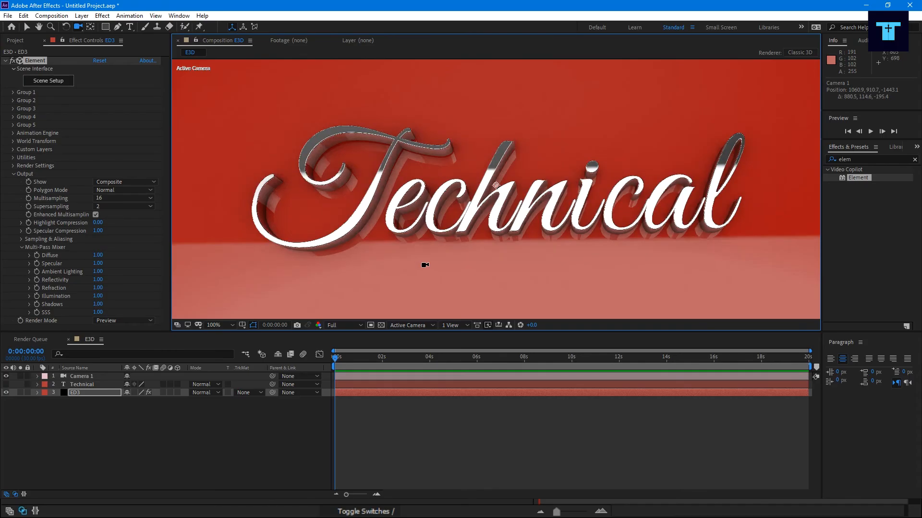
- Return the render mode to Full Render and set supersampling to 0
click(134, 321)
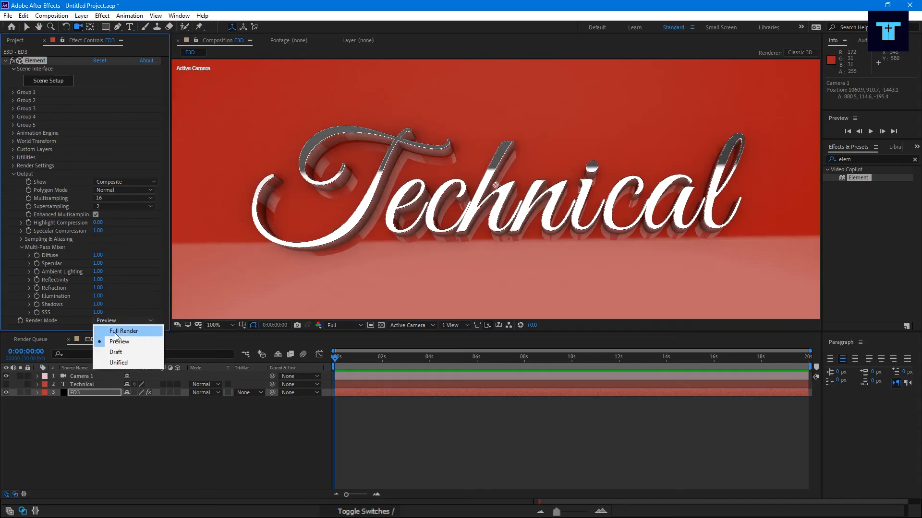
click(117, 329)
click(107, 206)
click(111, 214)
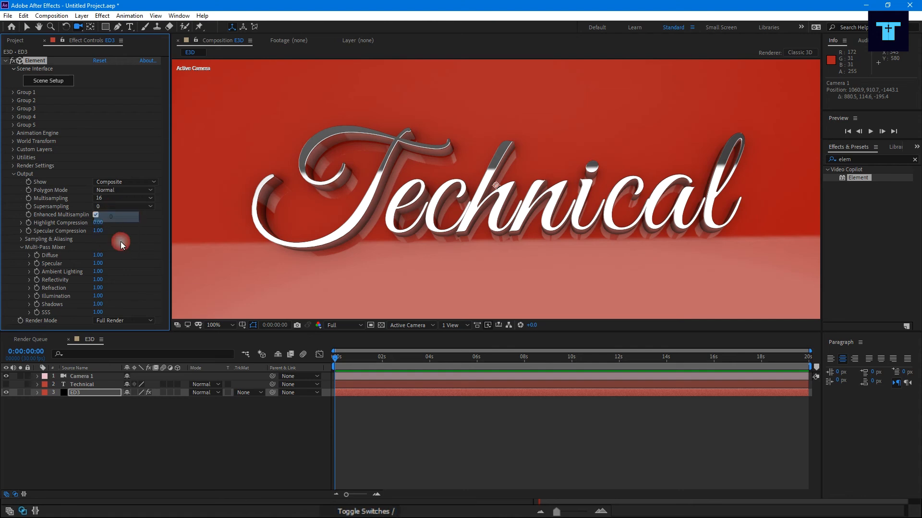
- Place the Camera 1 layer below the Technical layer and turn on its depth of field with a 100-pixel aperture
drag(93, 375, 92, 387)
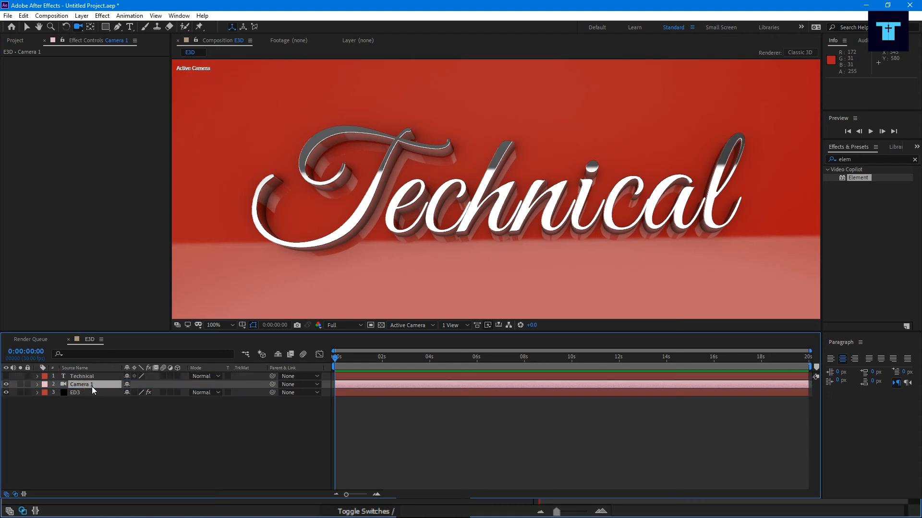
key(a)
key(a)
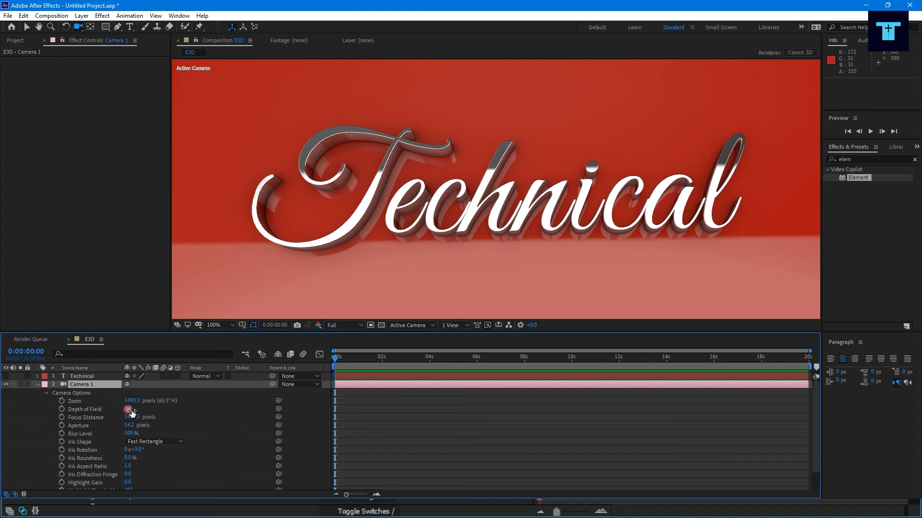
click(128, 410)
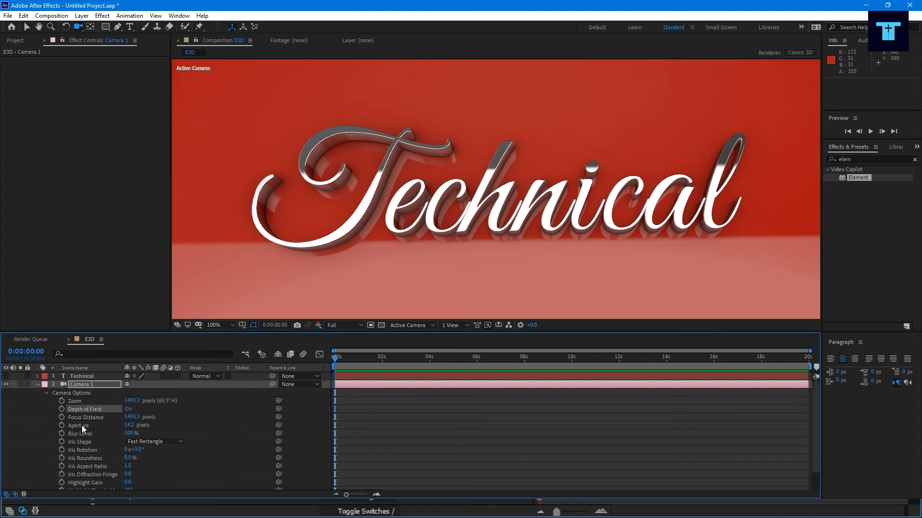
click(129, 426)
text(100)
key(Return)
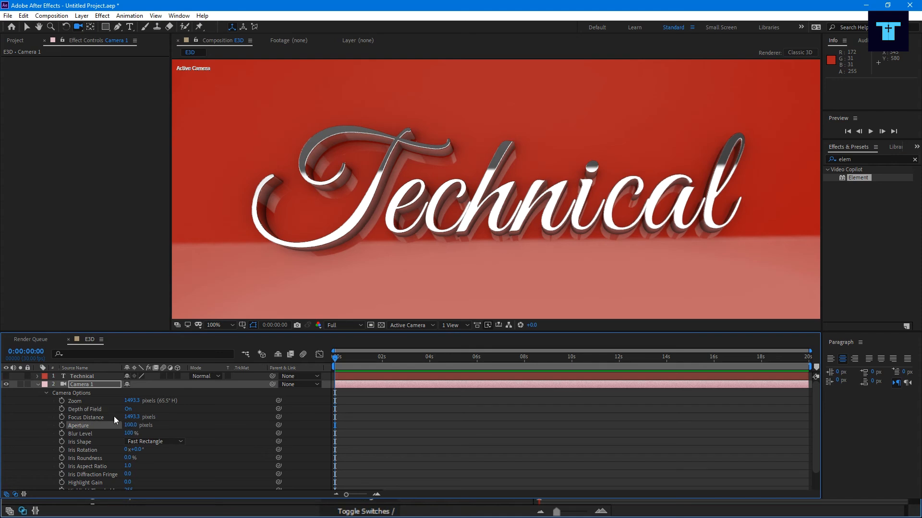
click(131, 418)
key(Return)
click(37, 384)
- Open Scene Setup for the ED3 layer and bring up the Plane Model's UV mapping settings, with its material listed and the preview angled
click(88, 392)
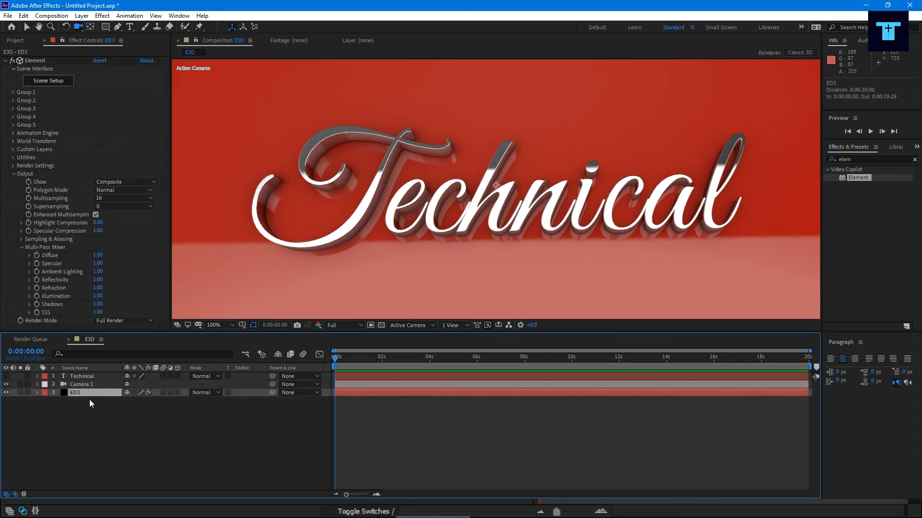
click(42, 84)
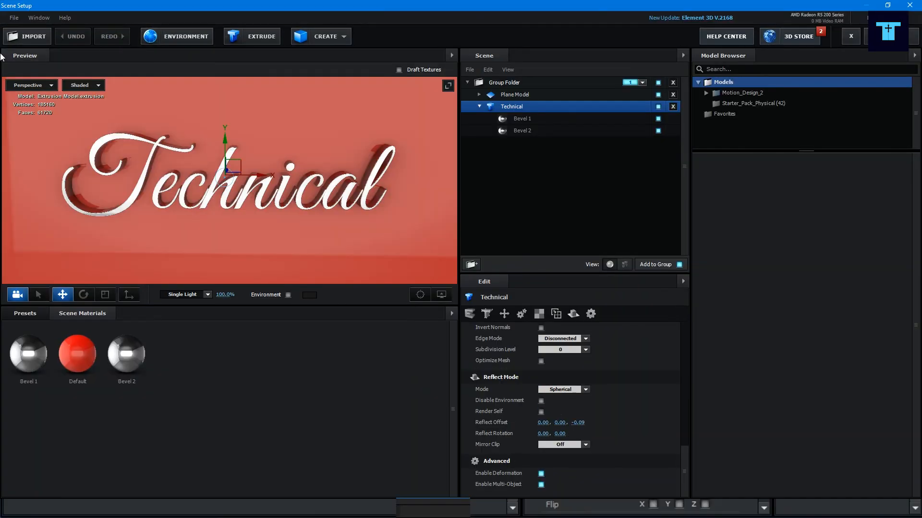
click(511, 95)
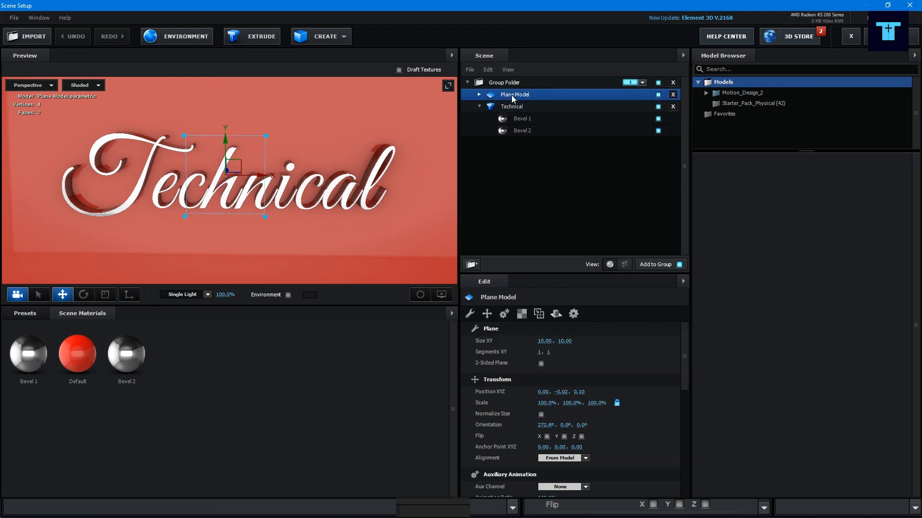
click(478, 95)
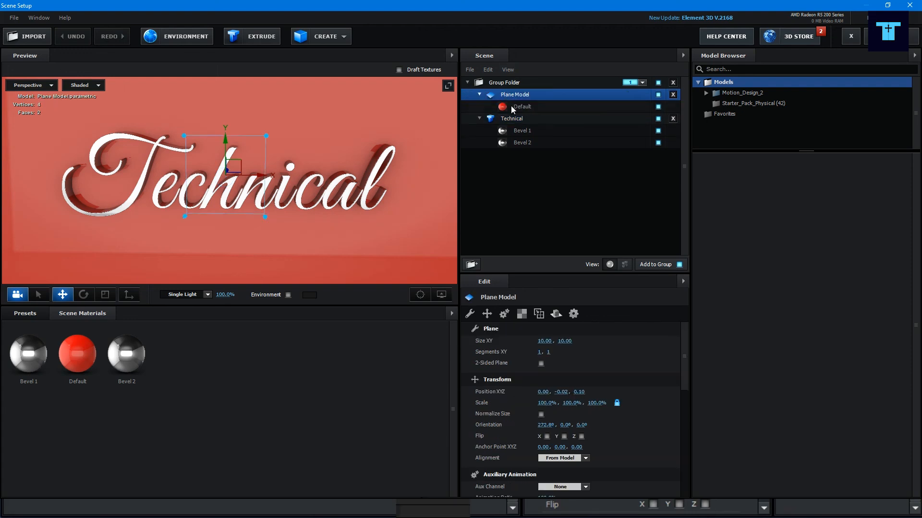
click(521, 314)
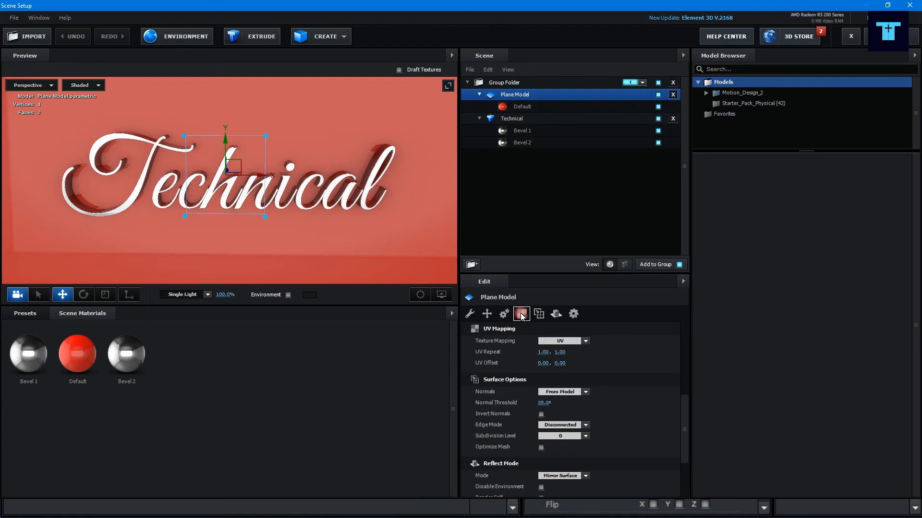
drag(179, 230, 179, 227)
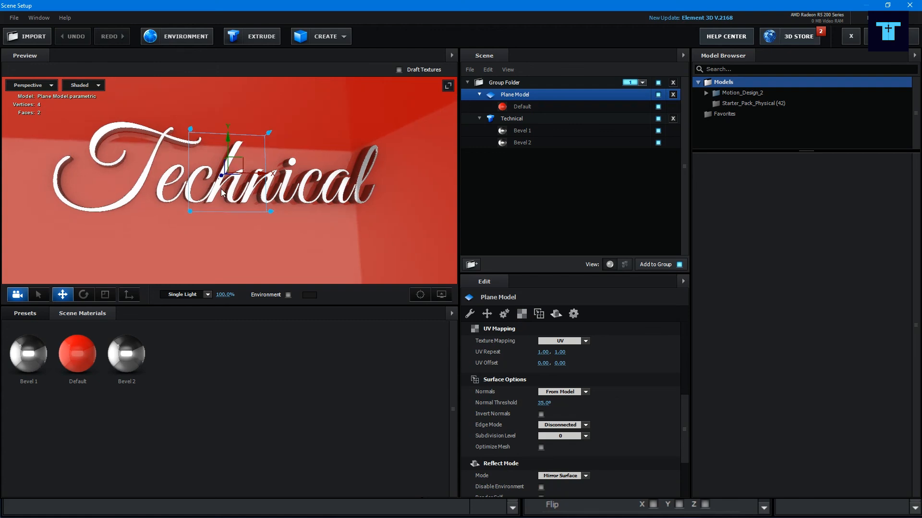
- Set the Plane Model's UV repeat to 10 in both directions
click(544, 353)
text(1)
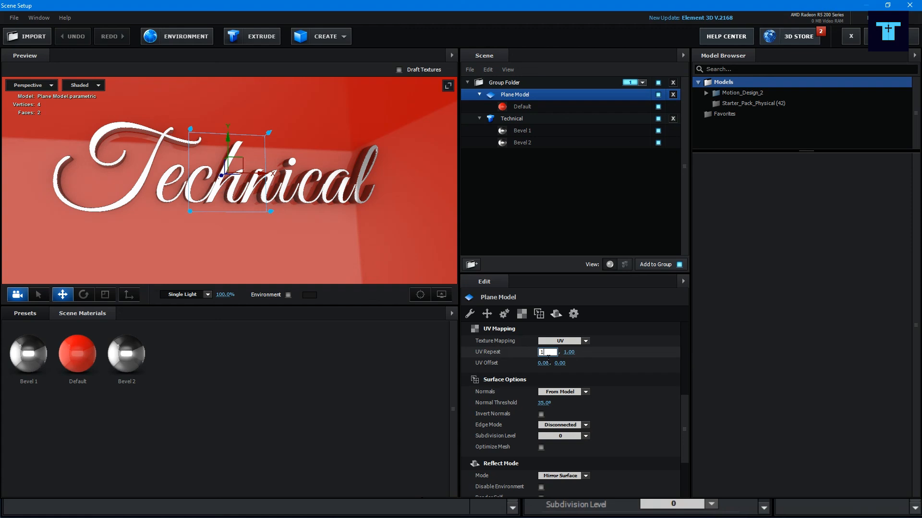
text(0)
key(Return)
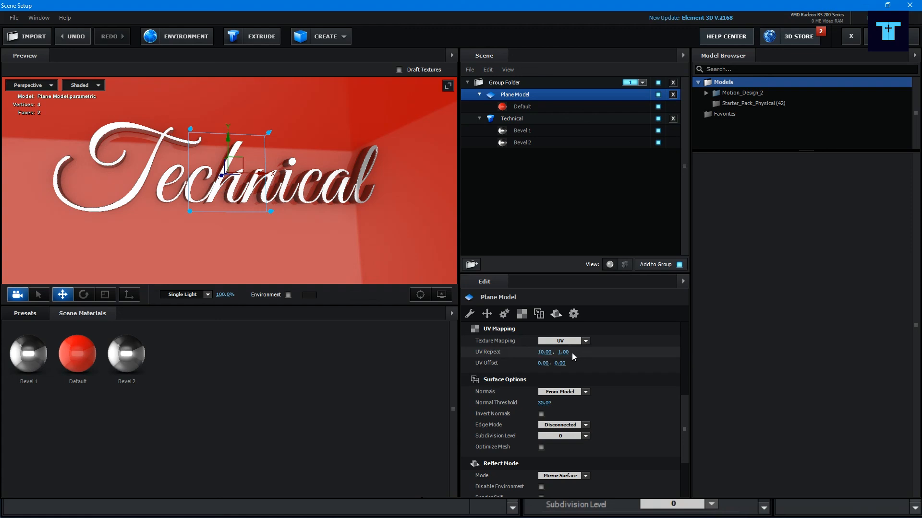
click(564, 352)
text(10)
key(Return)
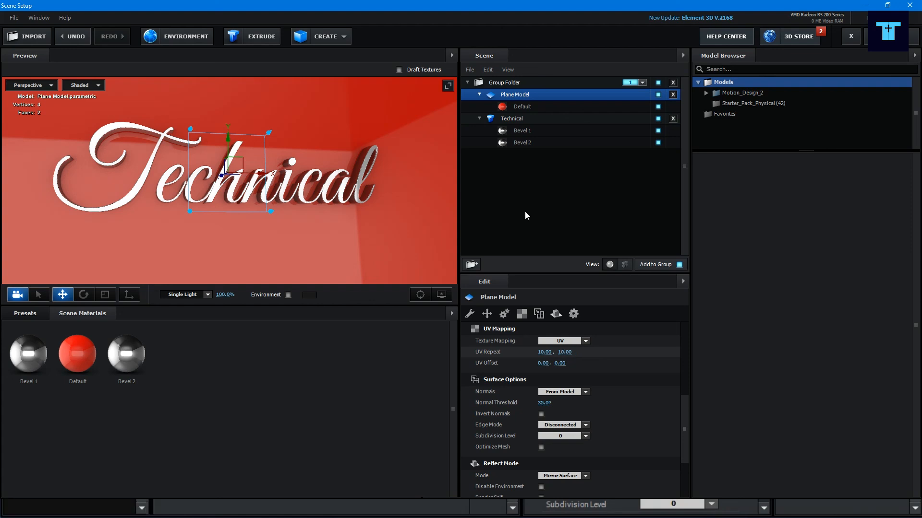
- Try the Blue_Wireframe and Paint_Red presets from the Physical materials on the Plane Model
click(23, 313)
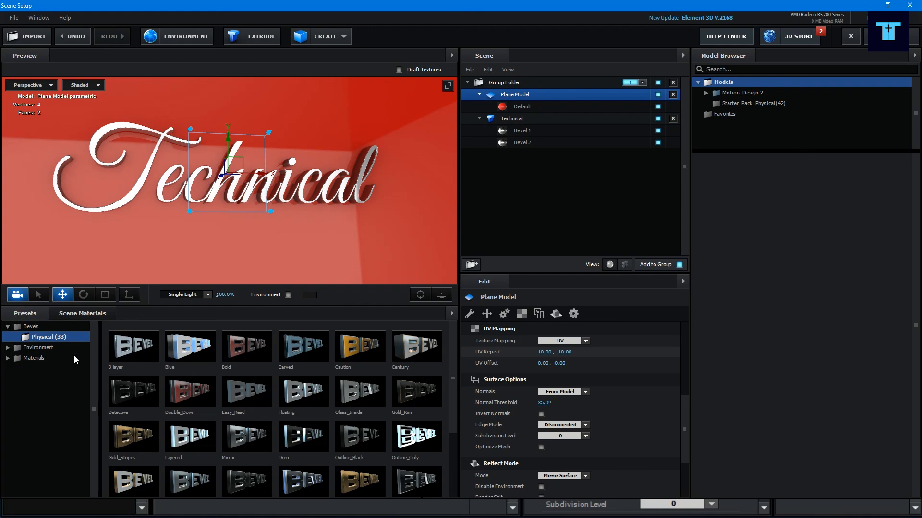
click(39, 347)
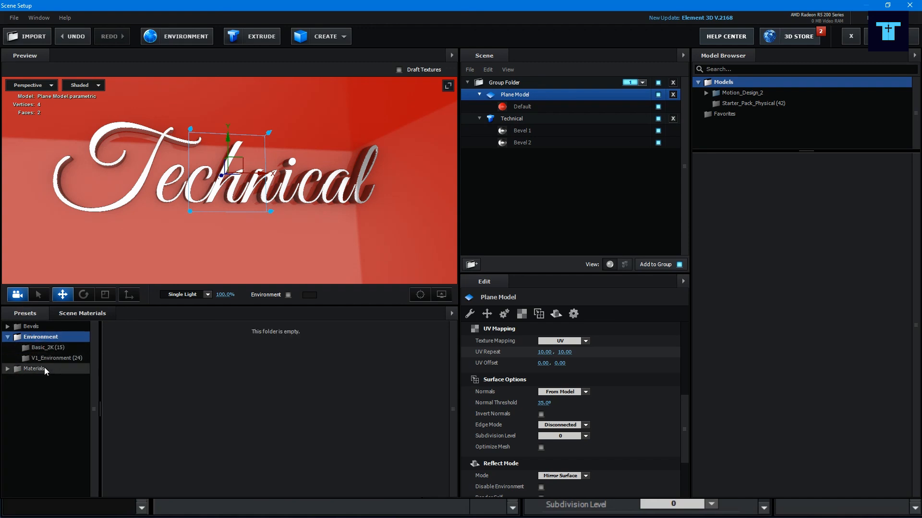
click(59, 347)
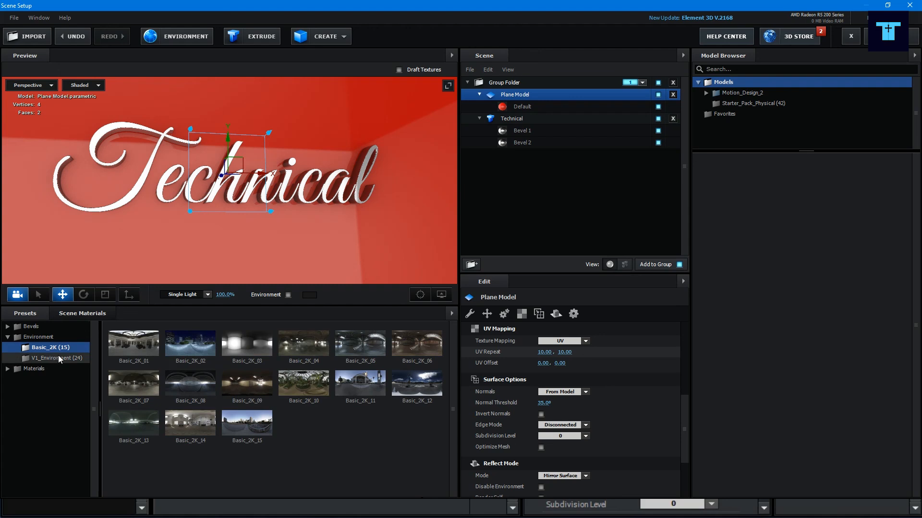
click(27, 367)
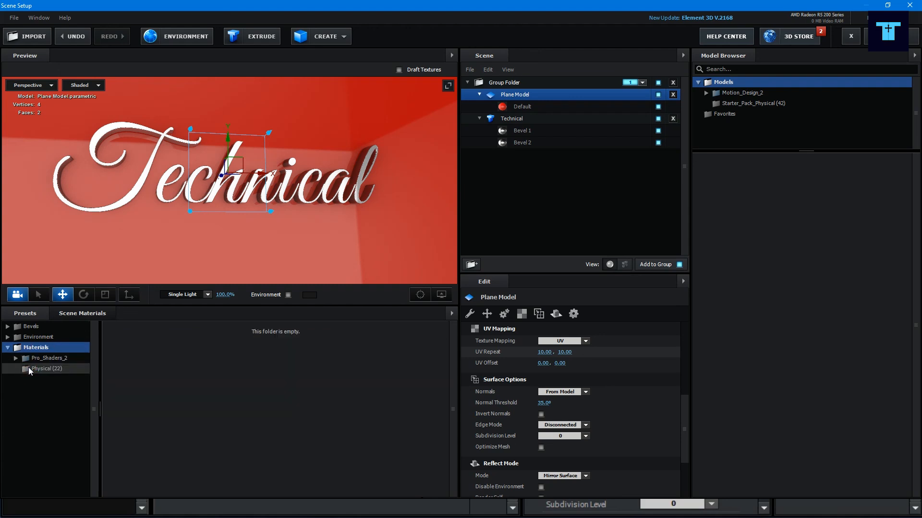
click(42, 369)
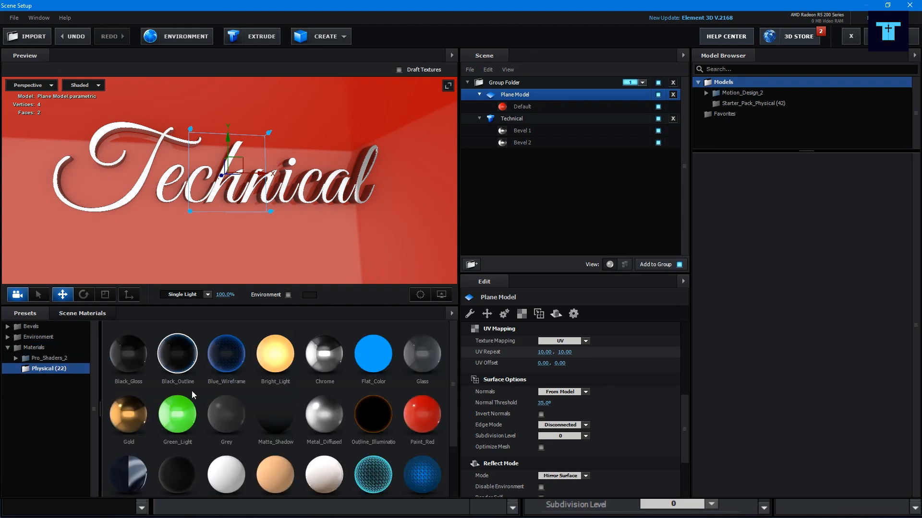
drag(220, 360, 274, 246)
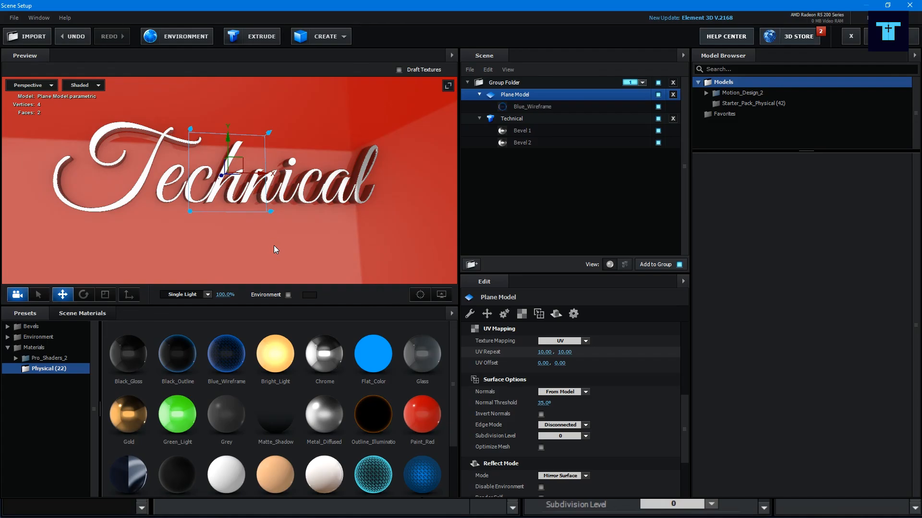
drag(428, 422, 307, 266)
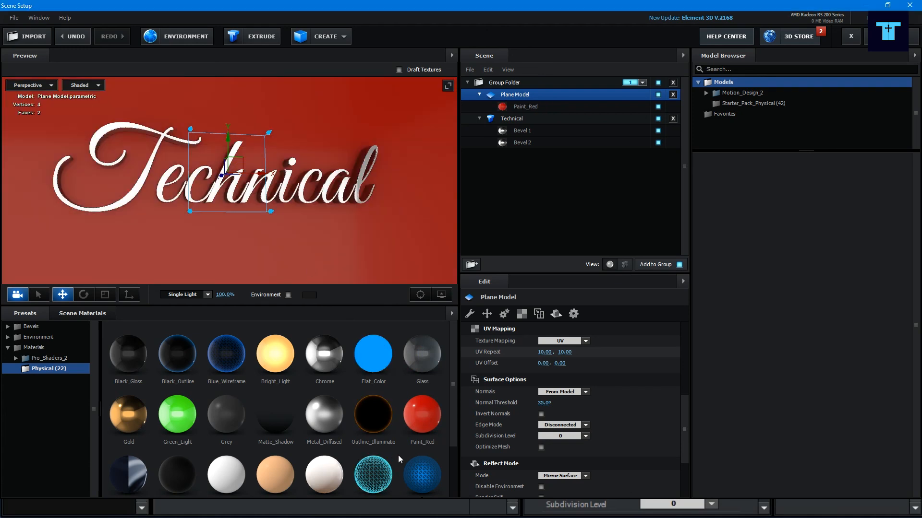
scroll(452, 441, down, 3)
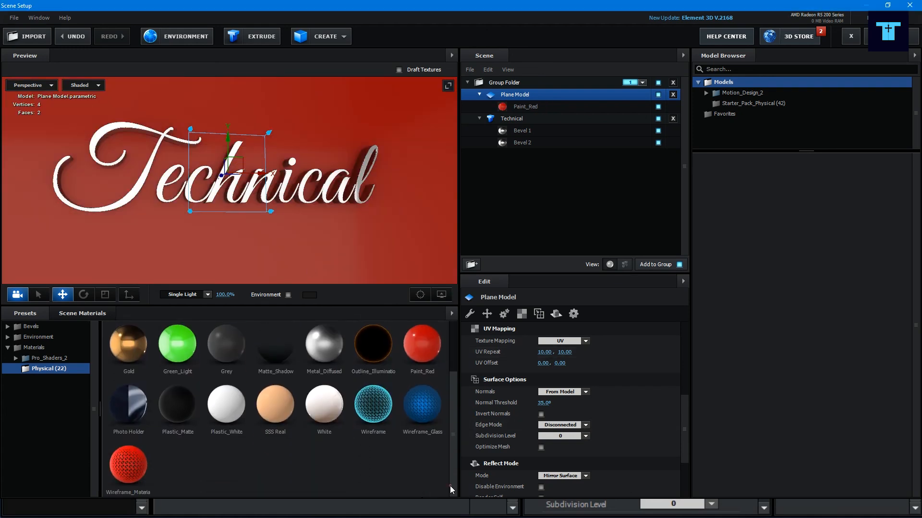
- Try the brick_old_grunge material from the Pro_Shaders_2 Brick presets on the Plane Model
click(16, 359)
click(55, 369)
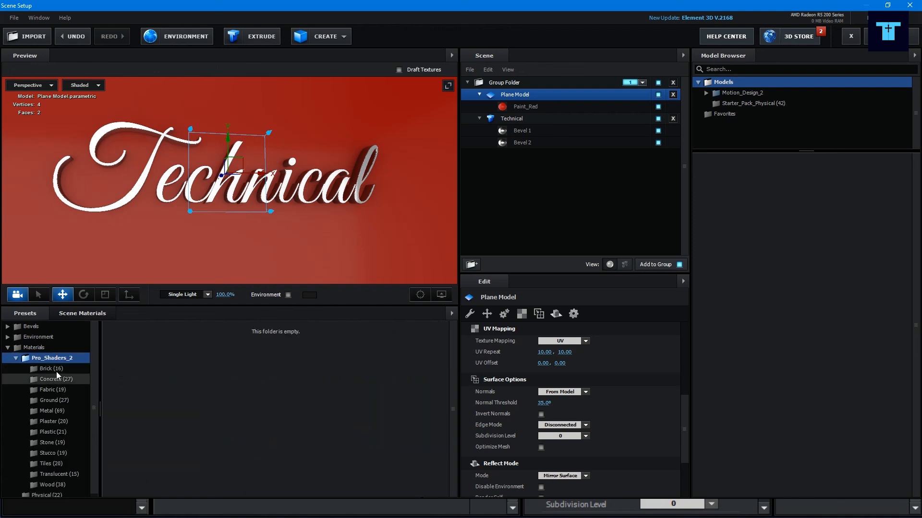
drag(228, 352, 267, 266)
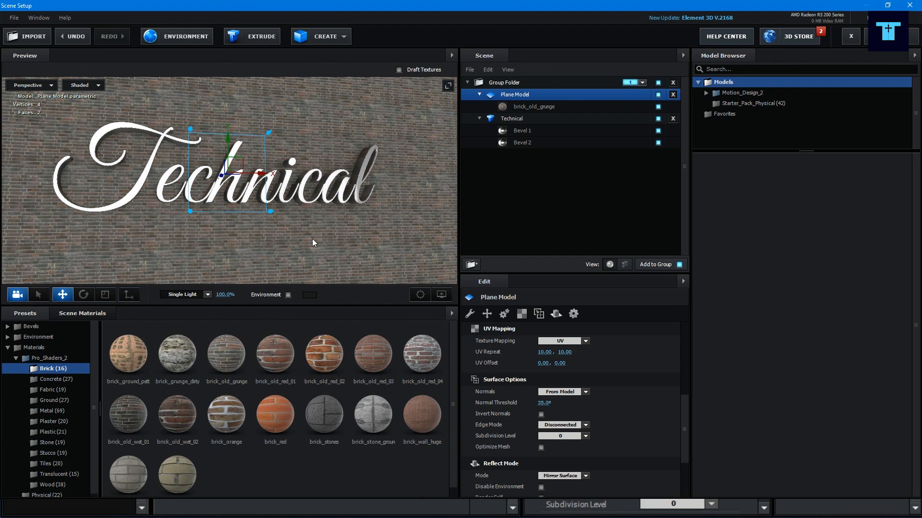
- Browse the Pro_Shaders_2 material categories and try the clean_metal_brushed_clean_01 metal on both bevels of the Technical model
click(53, 380)
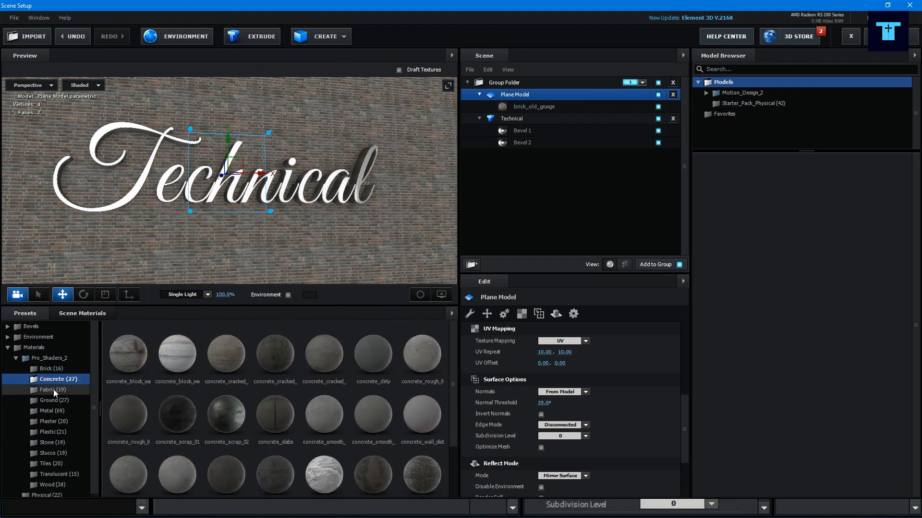
click(53, 400)
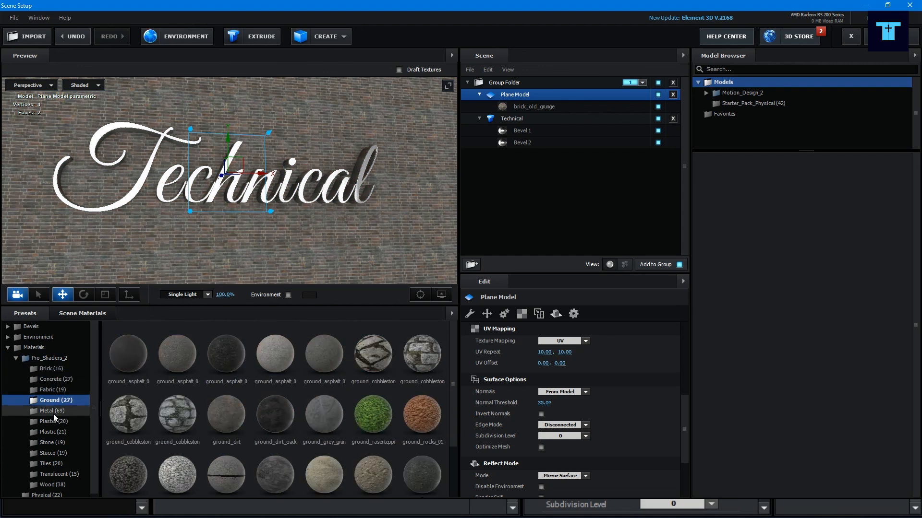
click(53, 412)
click(52, 422)
click(55, 410)
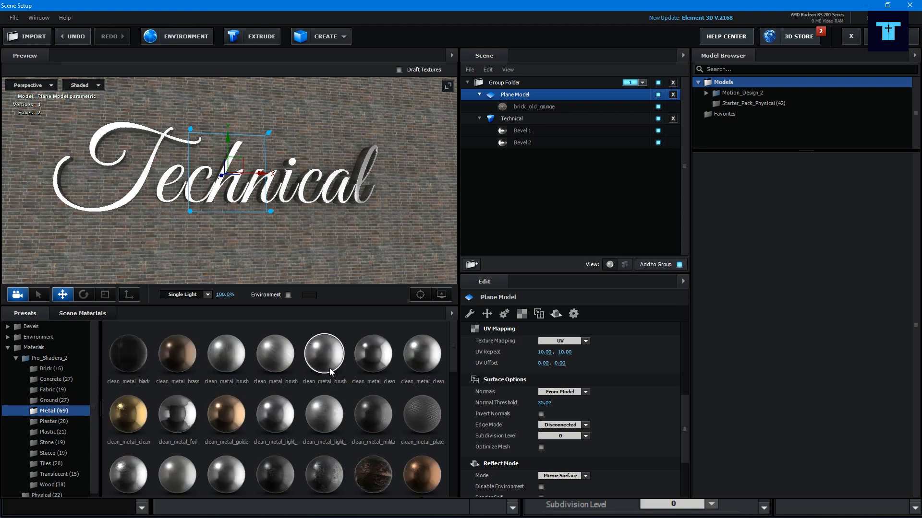
mouse_move(279, 359)
mouse_down()
mouse_move(329, 203)
mouse_move(299, 202)
mouse_move(529, 110)
mouse_move(523, 120)
mouse_up()
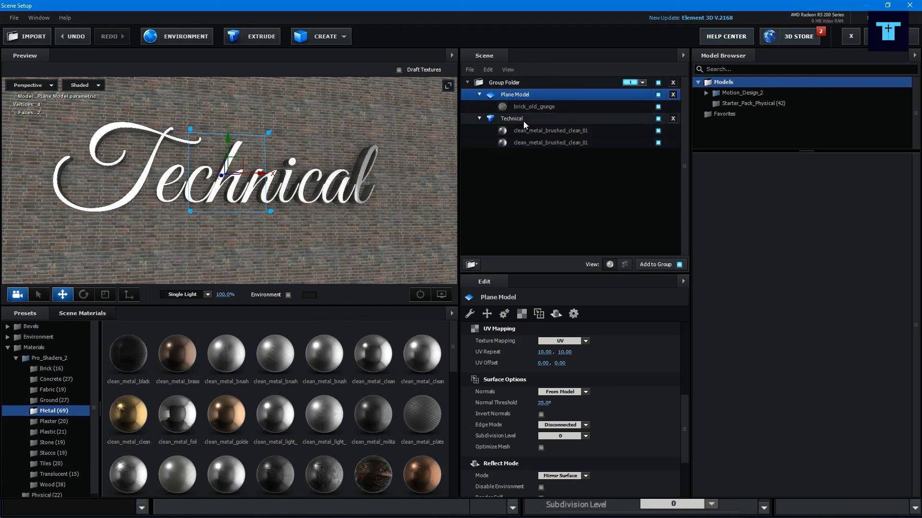
scroll(288, 184, up, 4)
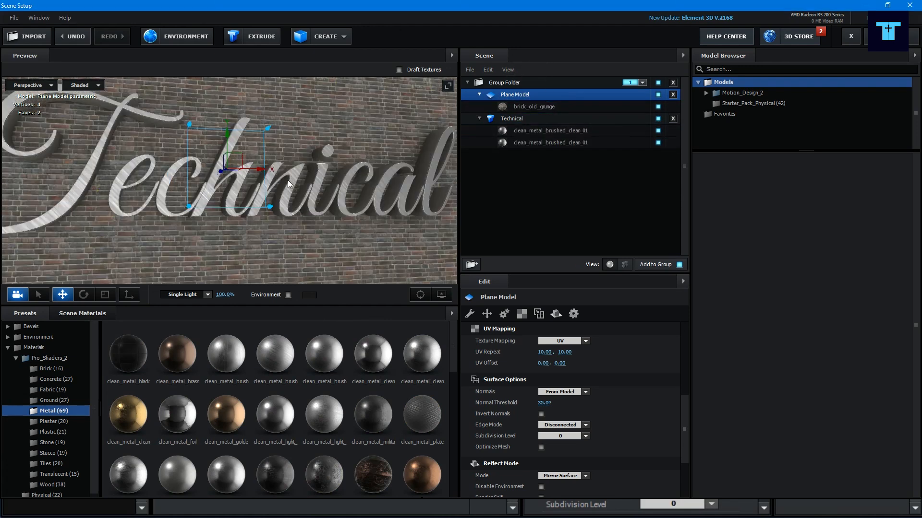
scroll(339, 178, up, 2)
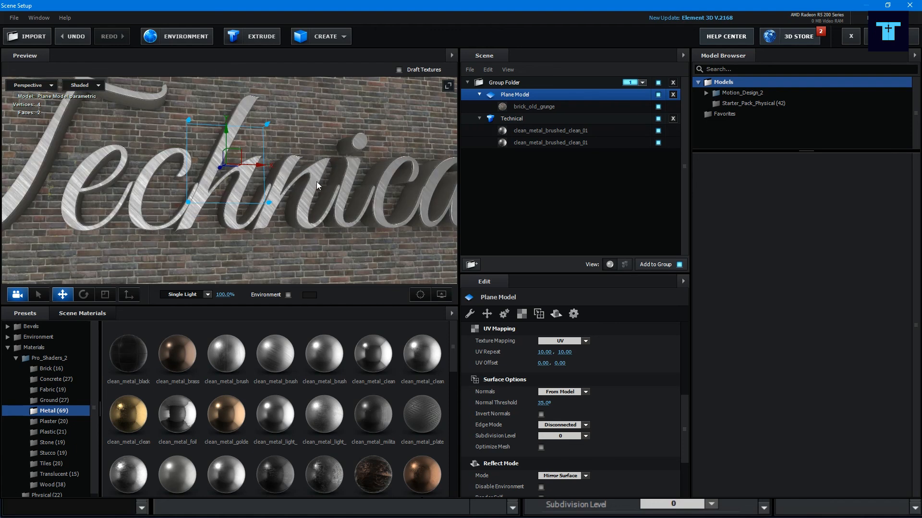
scroll(317, 184, down, 4)
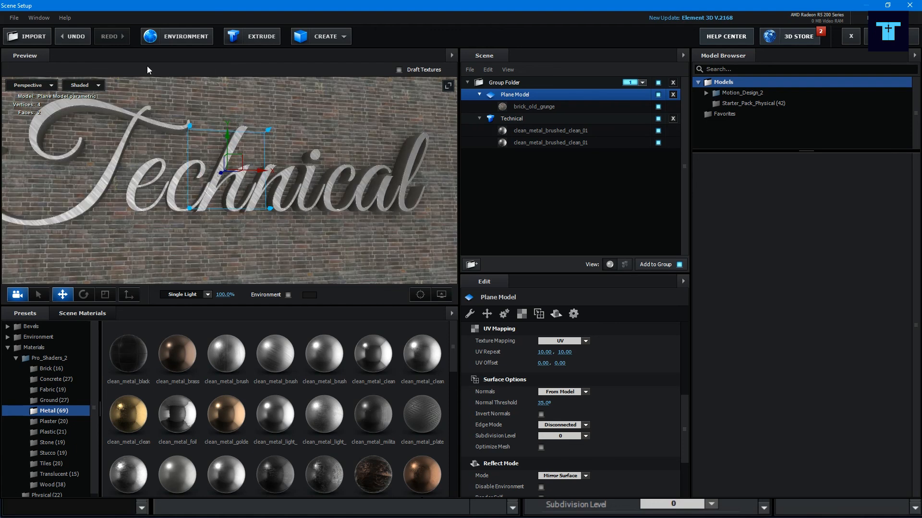
- Undo the trial materials until the Plane Model has its Default material and the Technical model its original bevel materials again
click(68, 36)
click(67, 36)
click(67, 36)
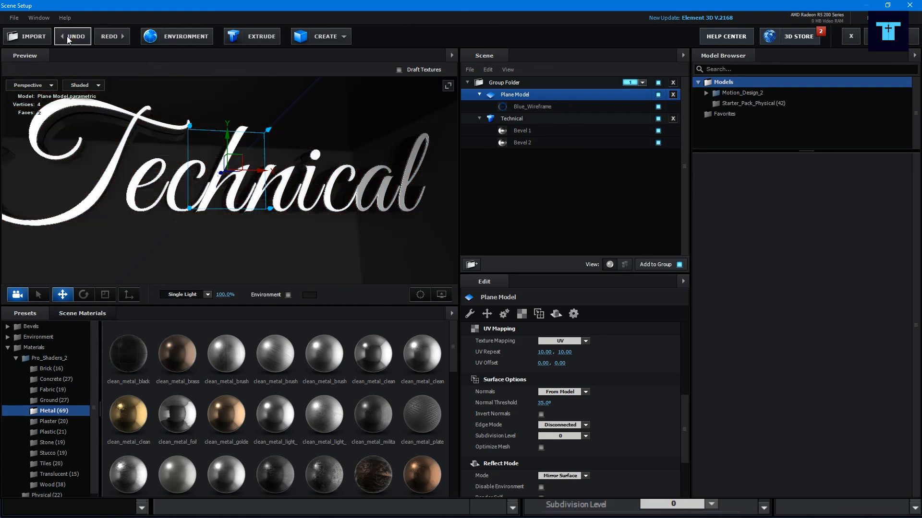
click(87, 36)
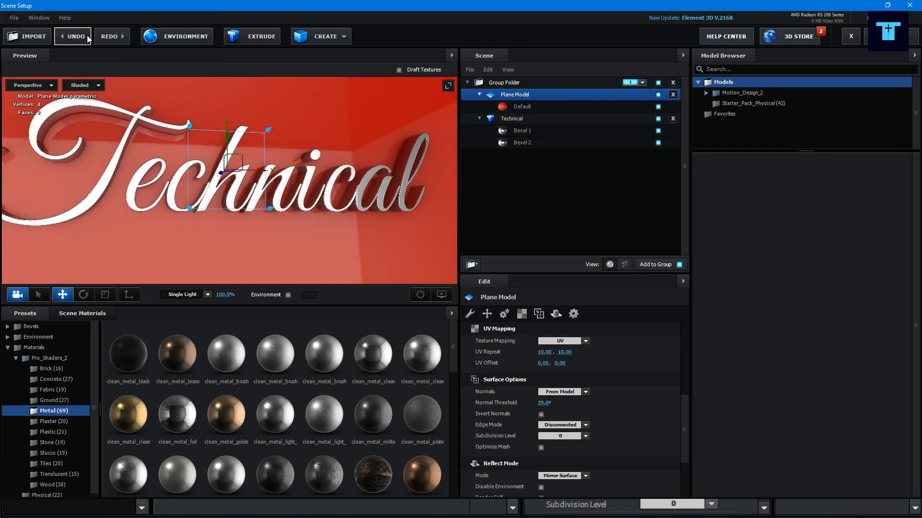
scroll(230, 202, down, 2)
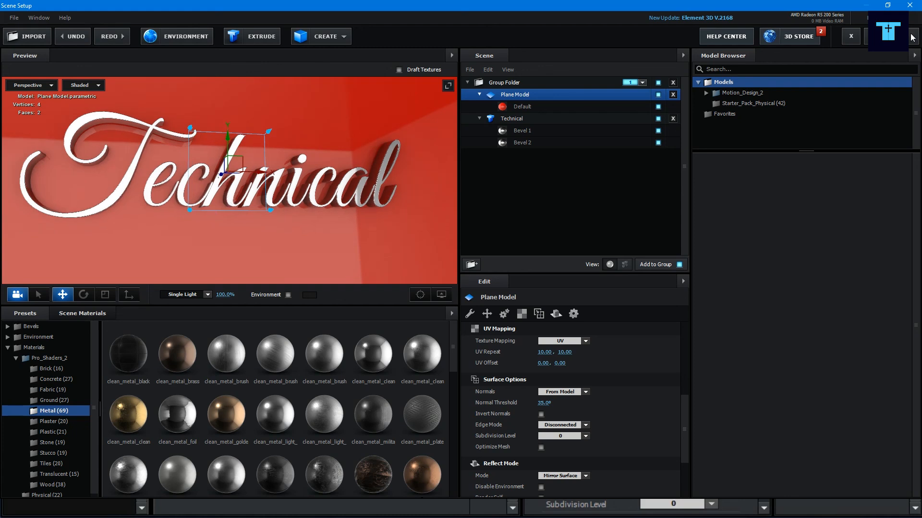
- Accept the scene into the composition, and reopen Scene Setup for the ED3 layer to check the environment texture settings
click(888, 36)
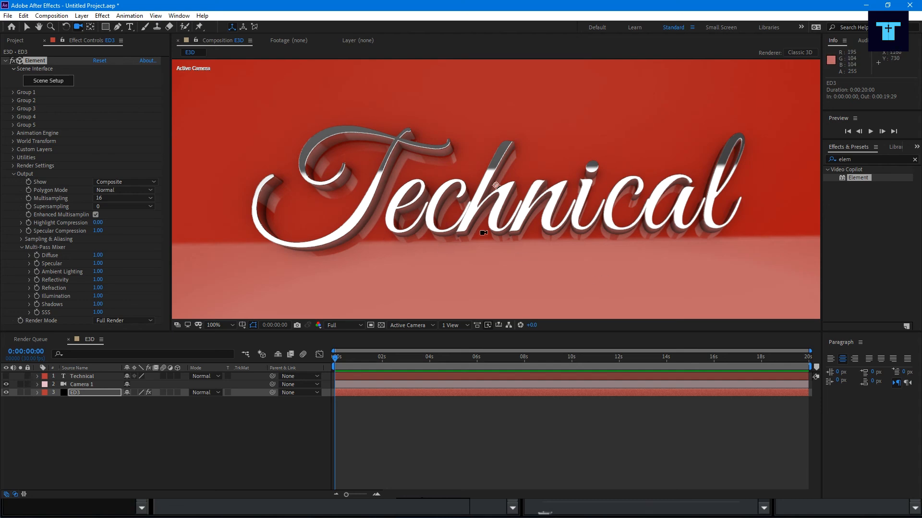
click(56, 82)
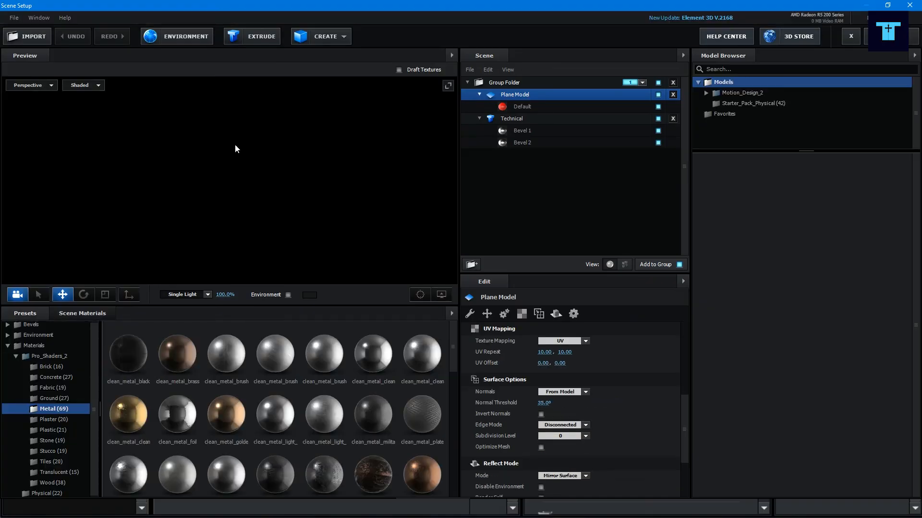
click(180, 37)
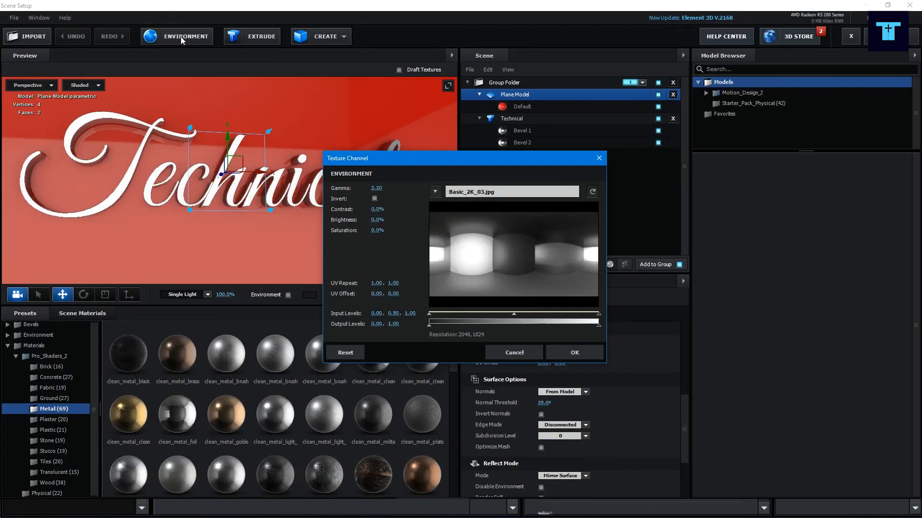
click(596, 354)
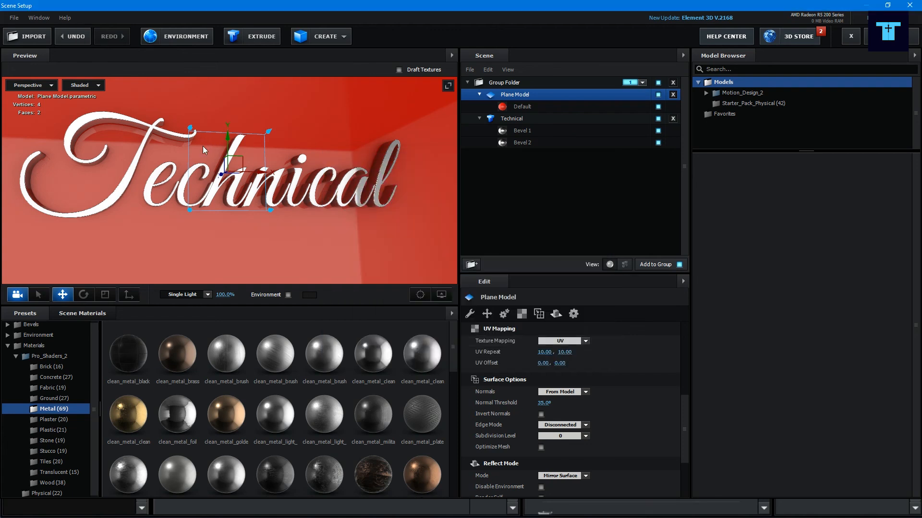
- Try the Garage, Roof and Warehouse presets from the V1_Environment set as the scene's environment
click(8, 335)
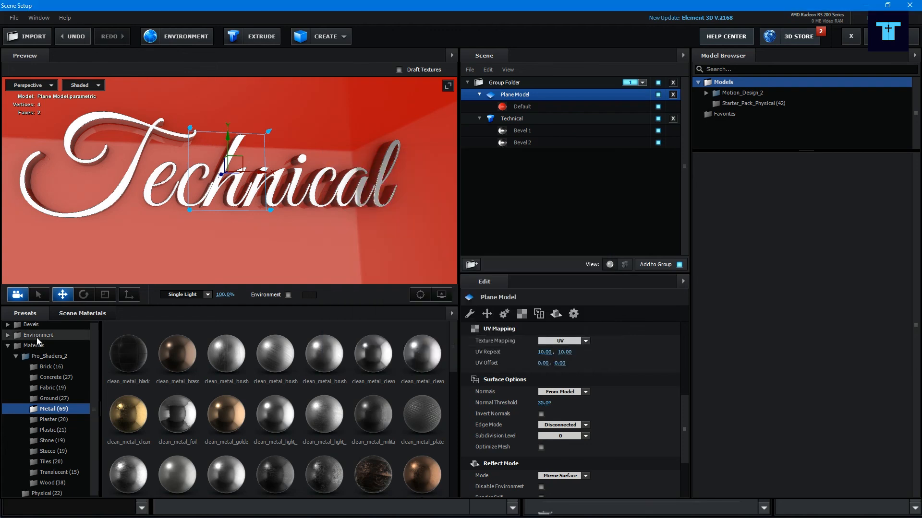
click(57, 359)
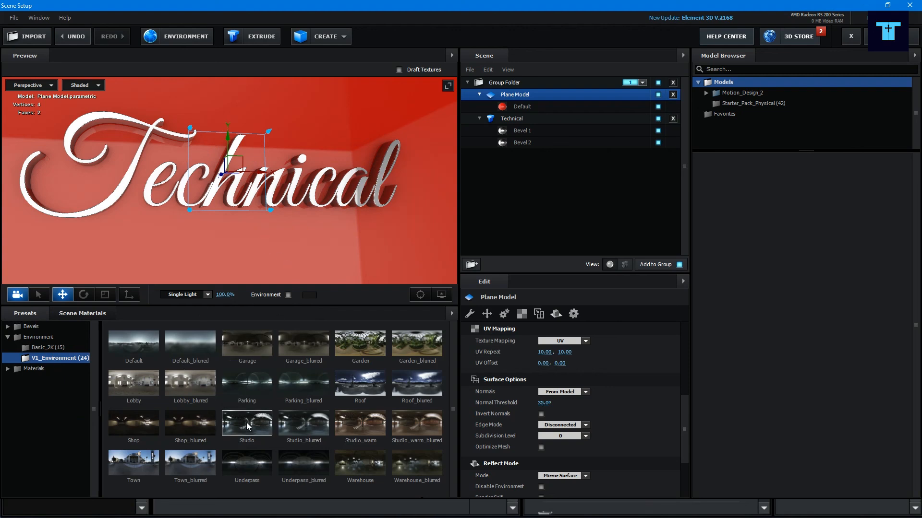
click(245, 344)
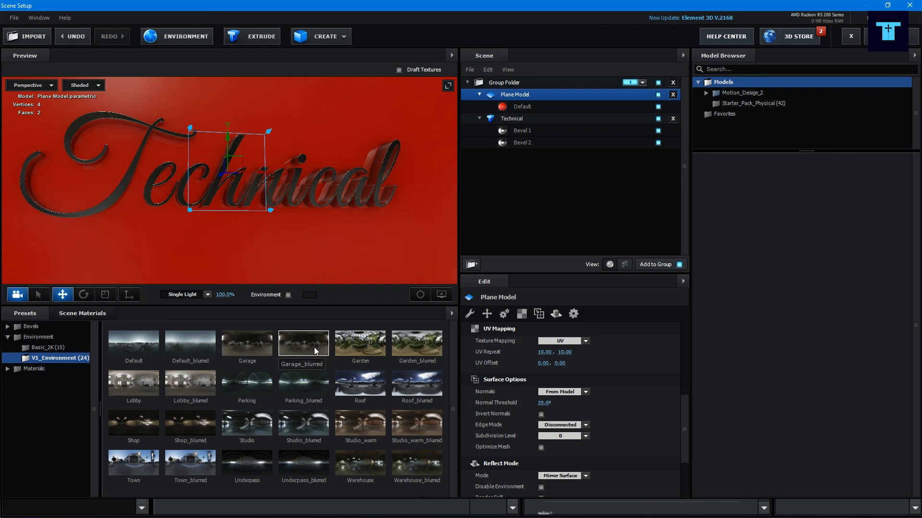
click(361, 383)
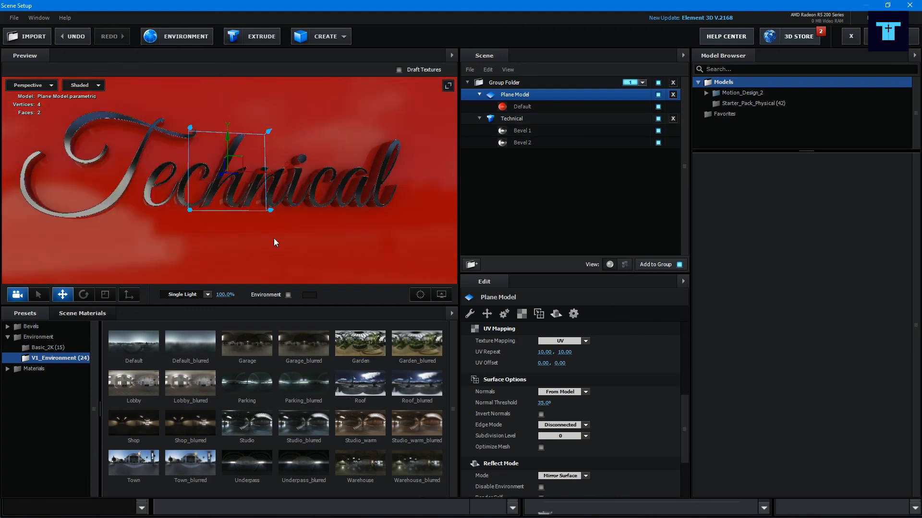
drag(337, 236, 276, 235)
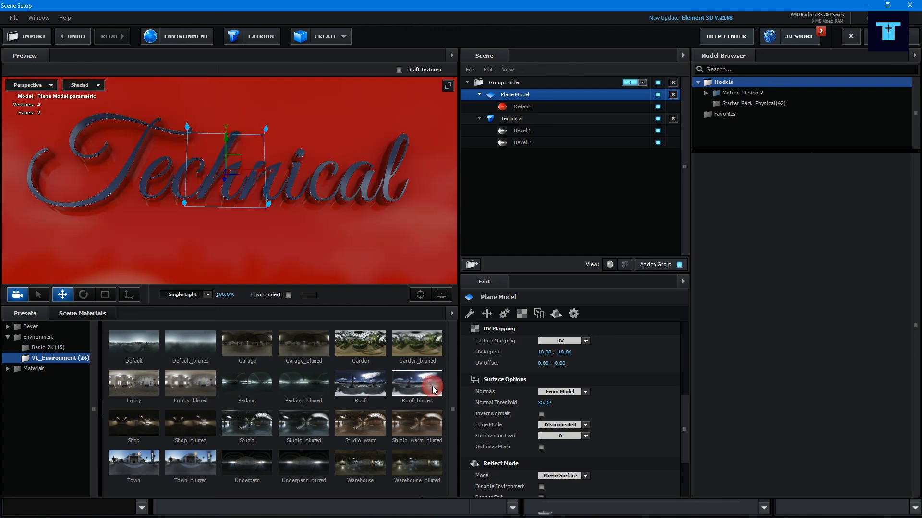
click(357, 465)
- Try the Basic_2K_03 environment from the Basic_2K set on the scene and replace it with Basic_2K_06
click(43, 348)
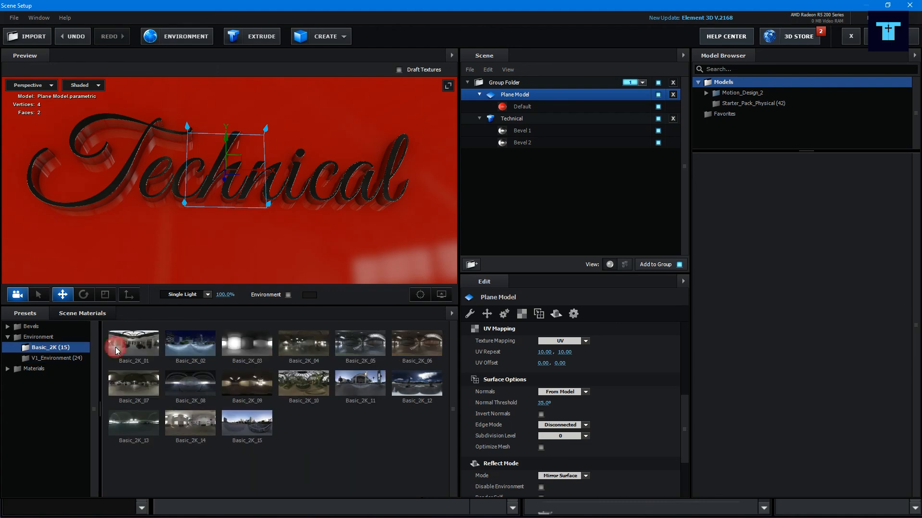
click(243, 345)
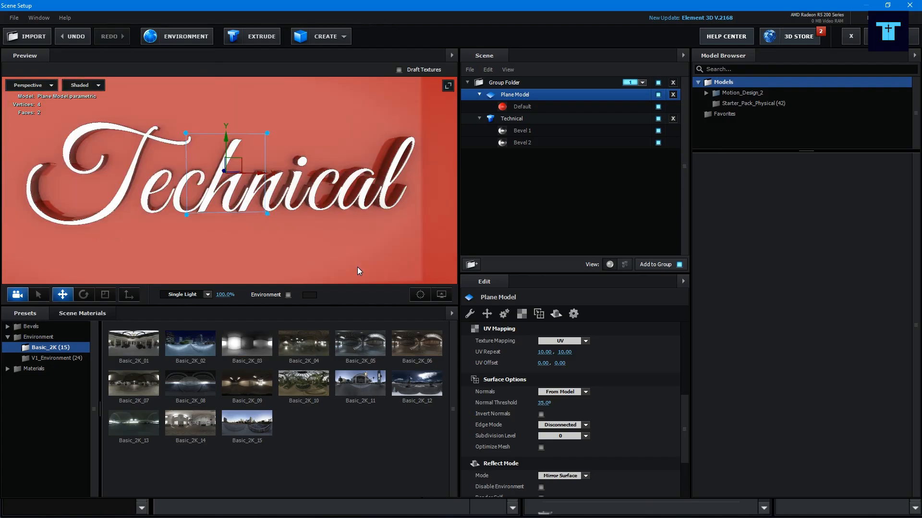
drag(304, 251, 342, 249)
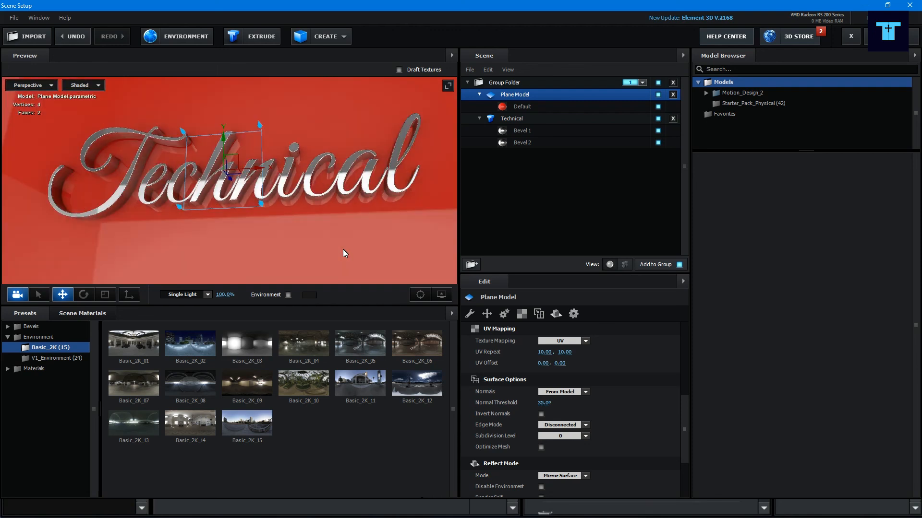
click(404, 346)
mouse_move(319, 241)
mouse_down()
mouse_move(300, 239)
mouse_move(309, 238)
mouse_up()
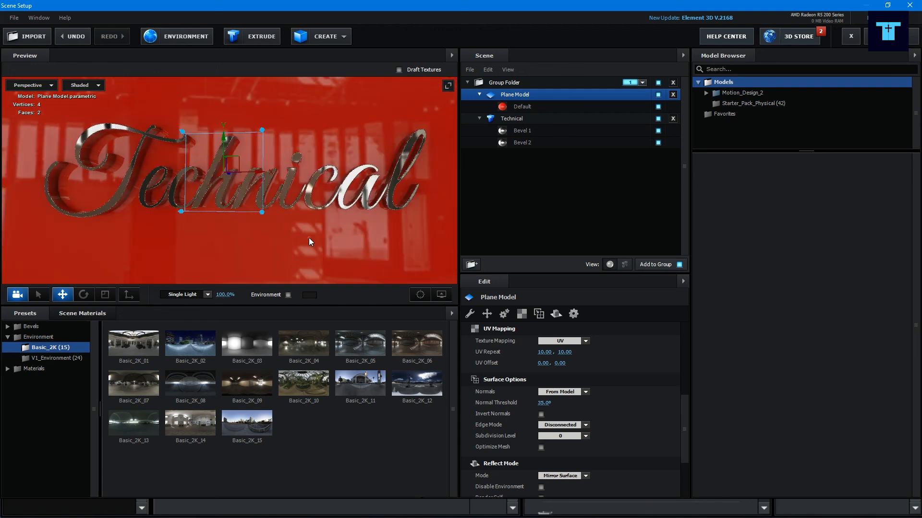